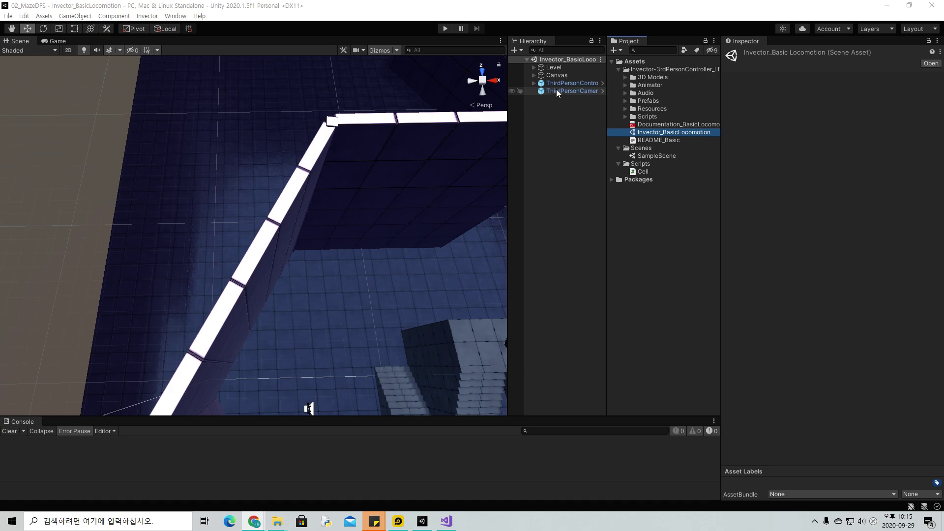
Orbit the Scene view out to a wide overhead view of the Invector maze level
mouse_move(359, 256)
left_mouse_down("alt")
mouse_move(515, 177)
mouse_move(423, 267)
left_mouse_up("alt")
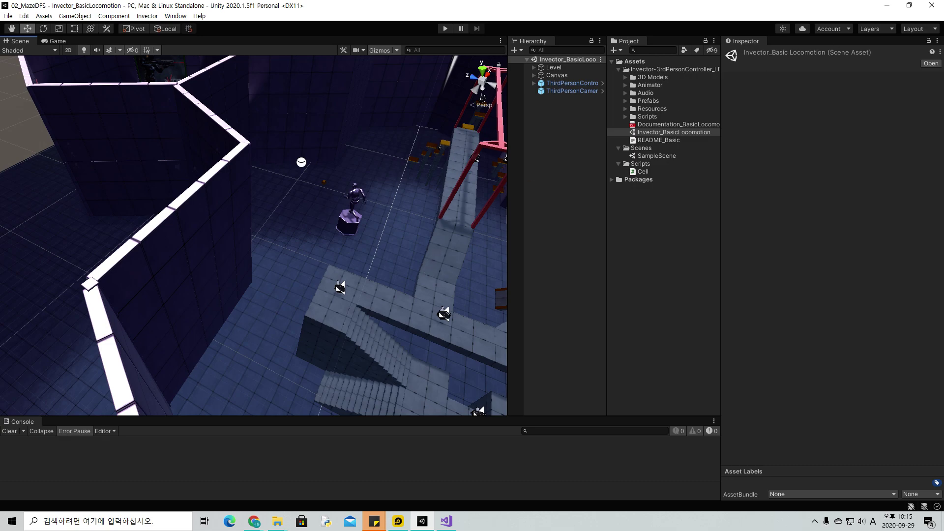
key("alt+Tab")
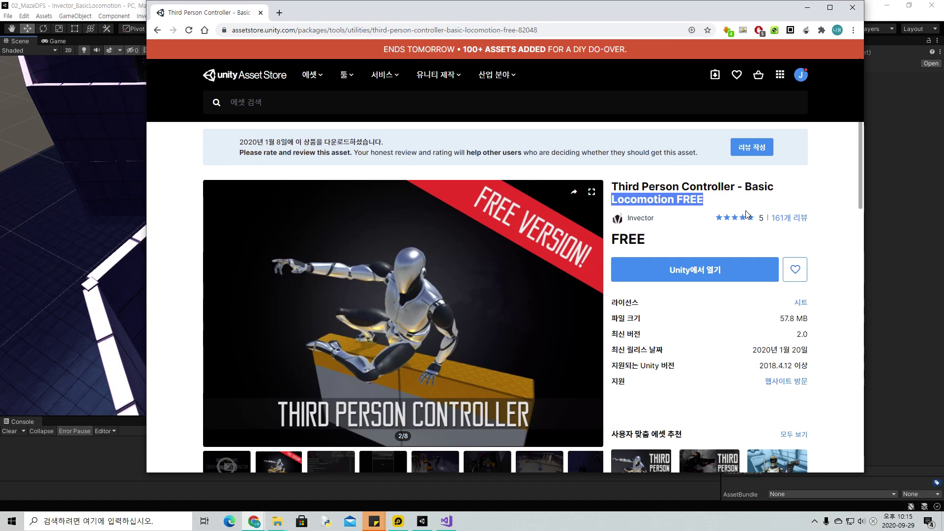
Highlight words in the 'Third Person Controller - Basic Locomotion FREE' store title, then return to Unity
double_click(655, 205)
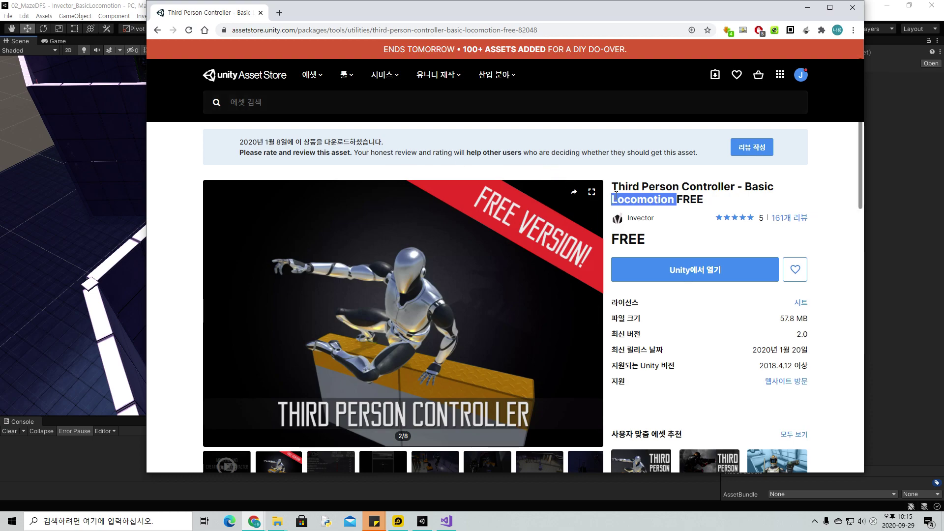
left_click_drag(613, 187, 697, 187)
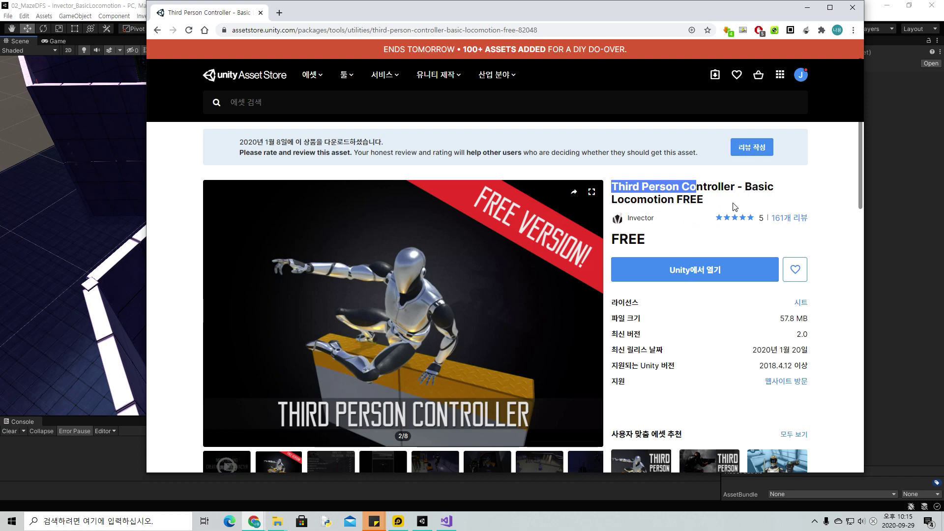
key("alt+Tab")
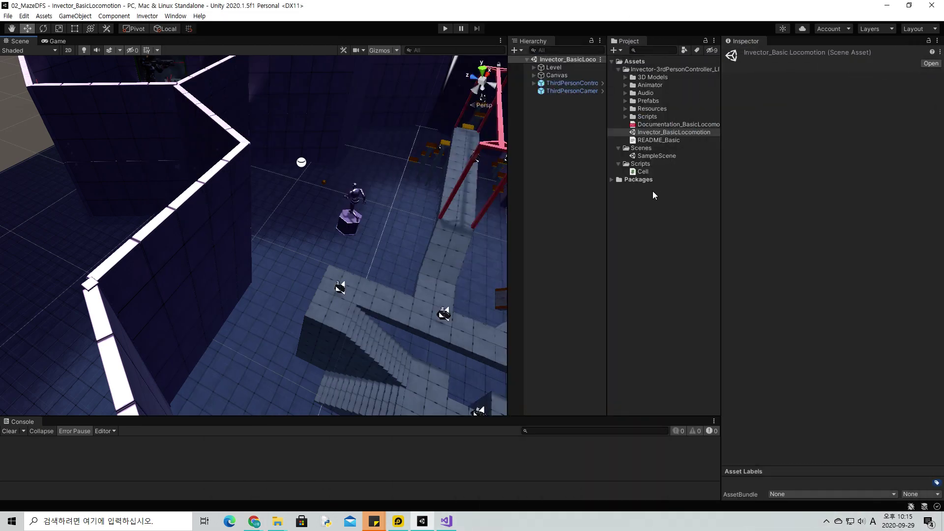
Select the Invector_BasicLocomotion scene, orbit to see the whole level, and enter Play mode
left_click(653, 131)
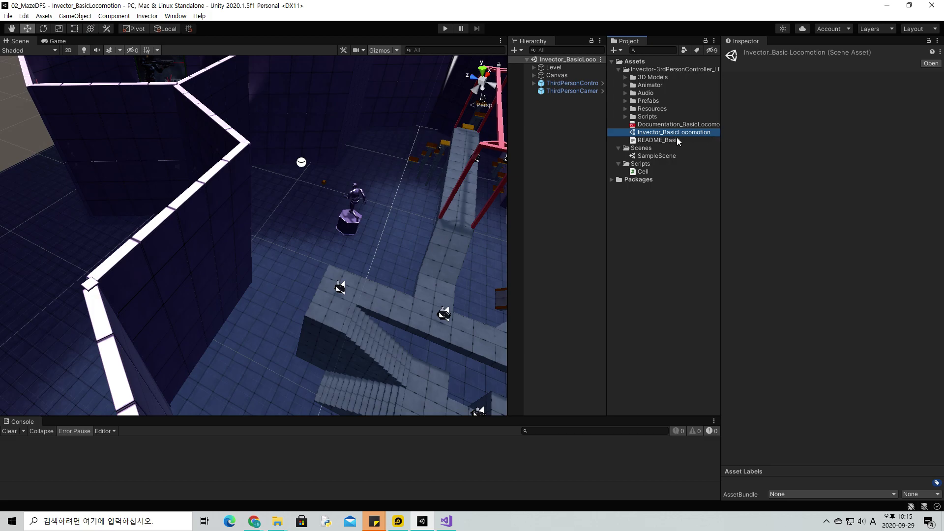
mouse_move(344, 221)
left_mouse_down("alt")
mouse_move(429, 215)
mouse_move(342, 92)
left_mouse_up("alt")
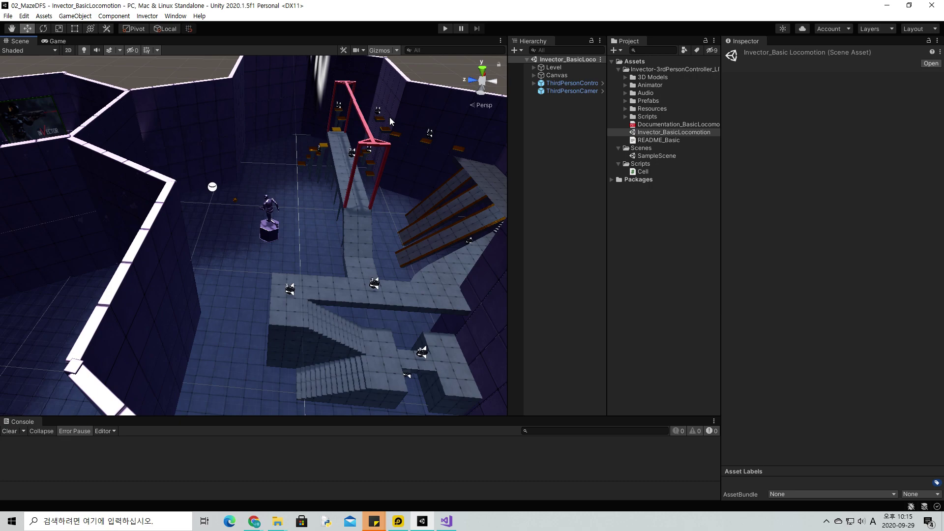
left_click(444, 29)
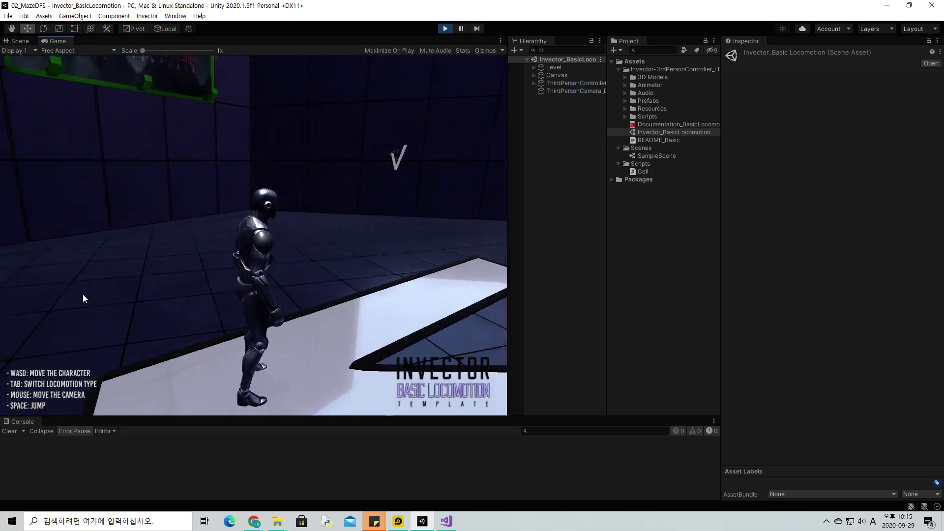
Run the character with WASD through several rooms to the poster room, then exit Play mode with Ctrl+P
key("w")
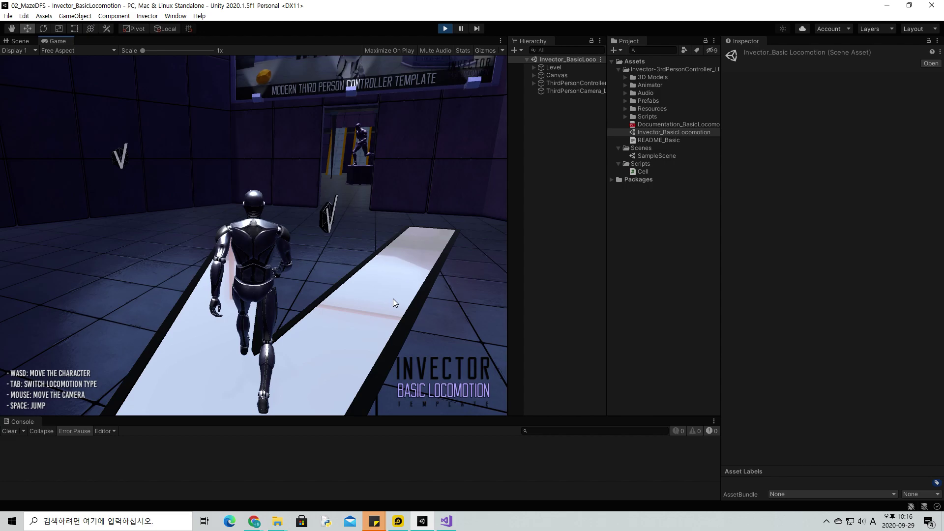
key("a")
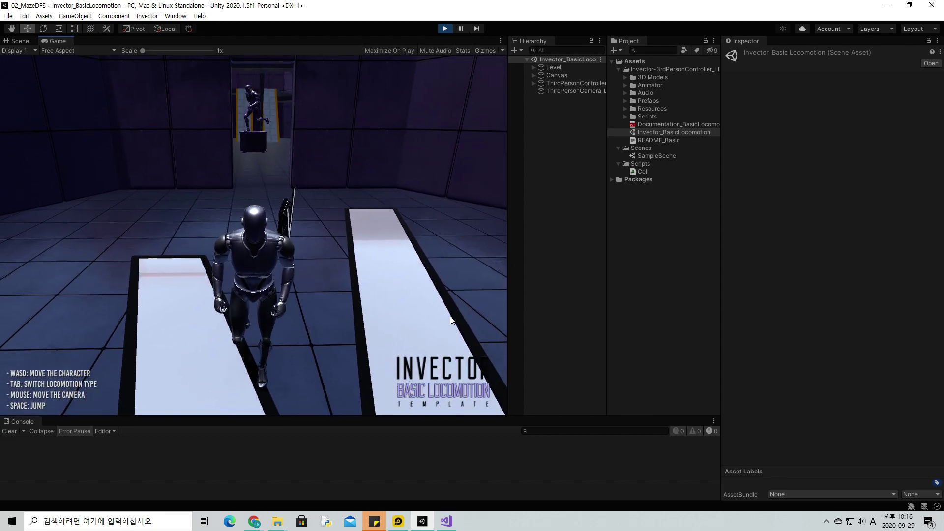
key("w")
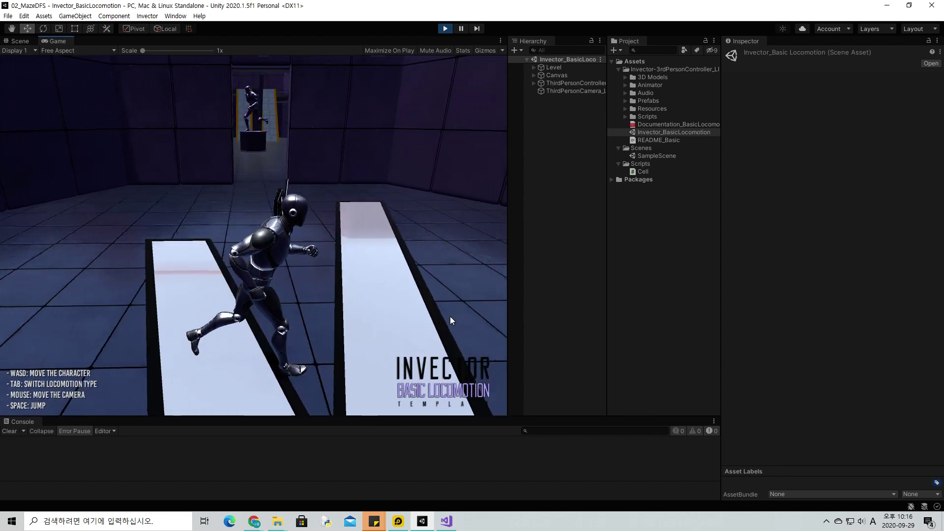
key("s")
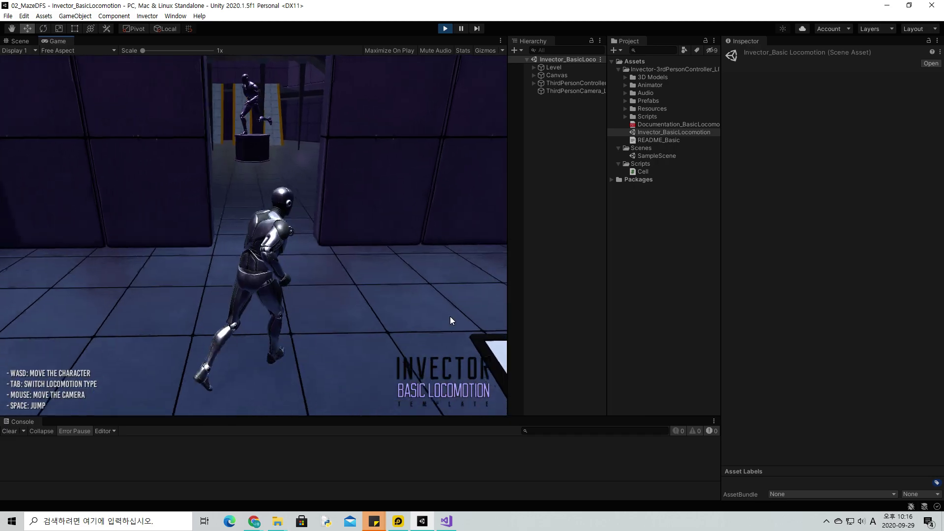
key("w")
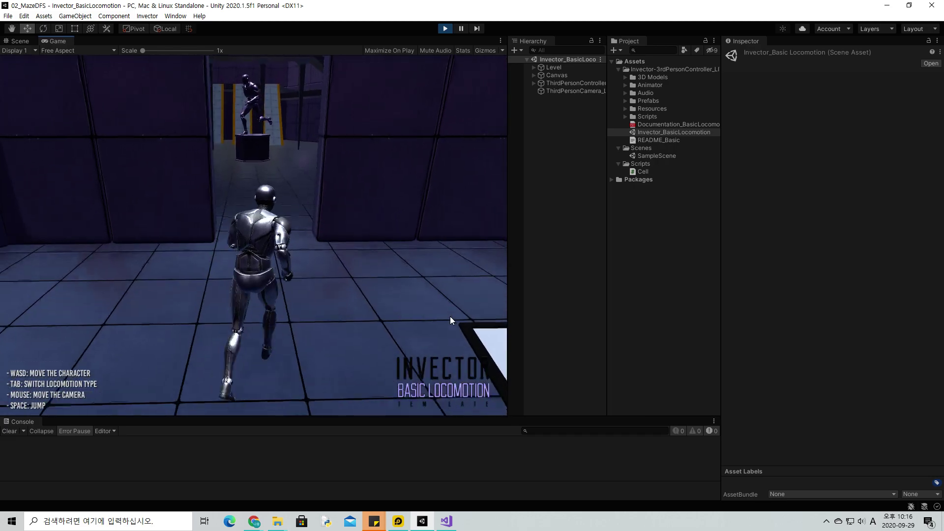
key("a")
key("w")
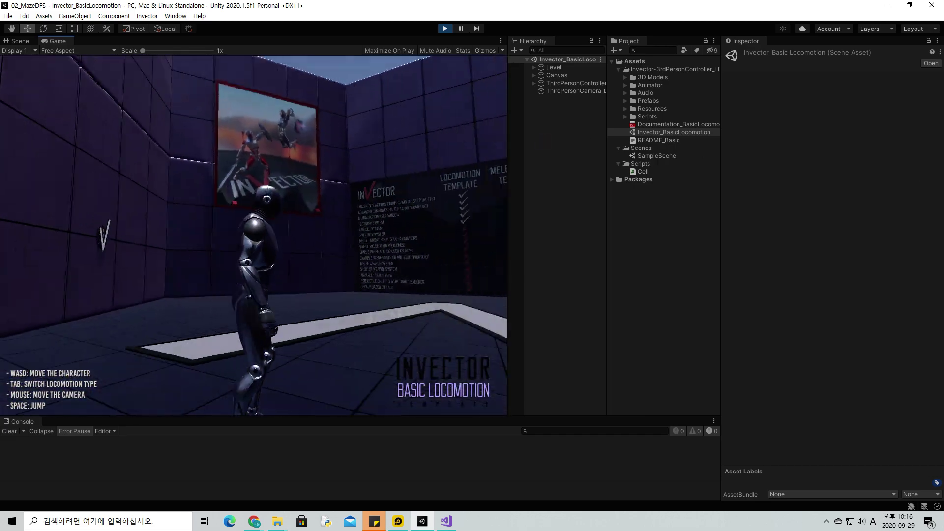
key("w")
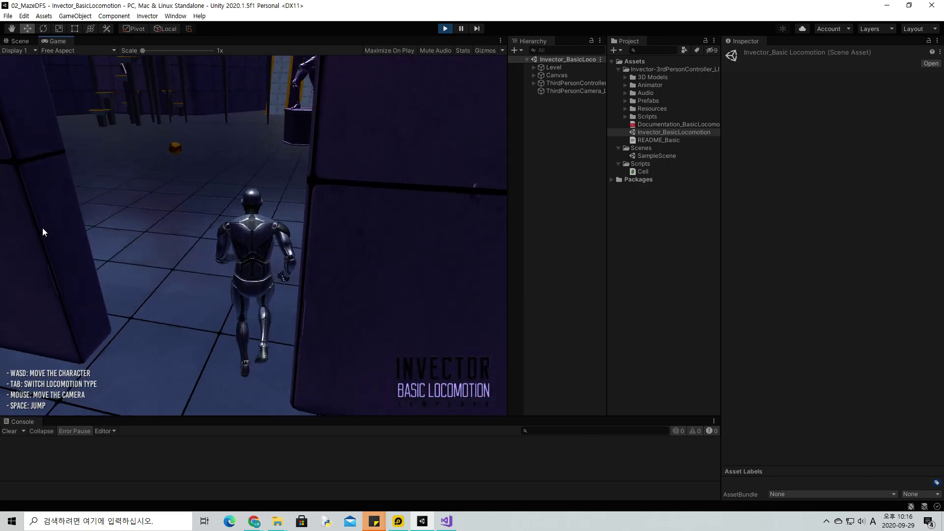
key("w")
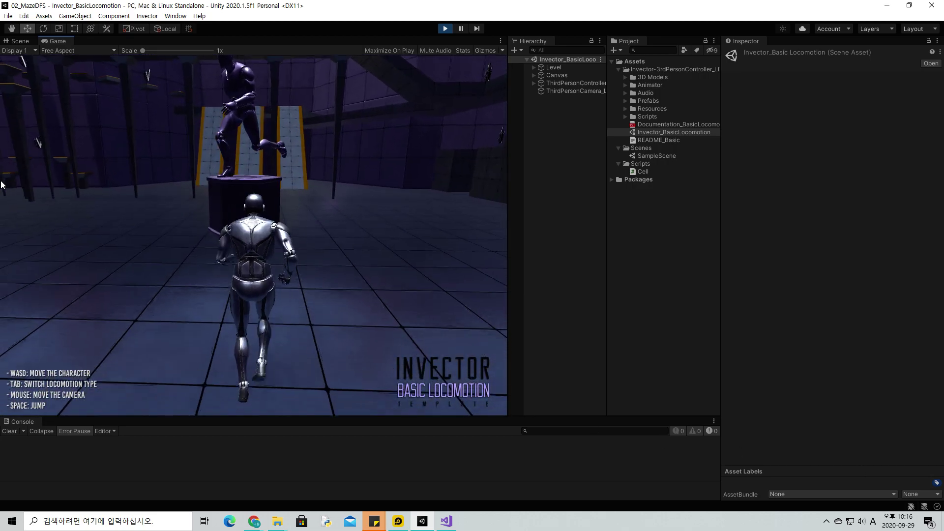
key("w")
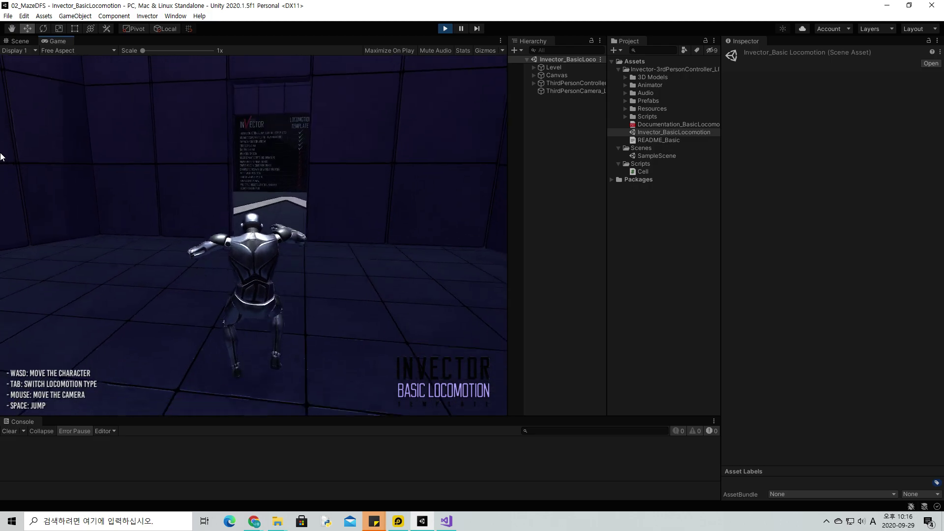
key("w")
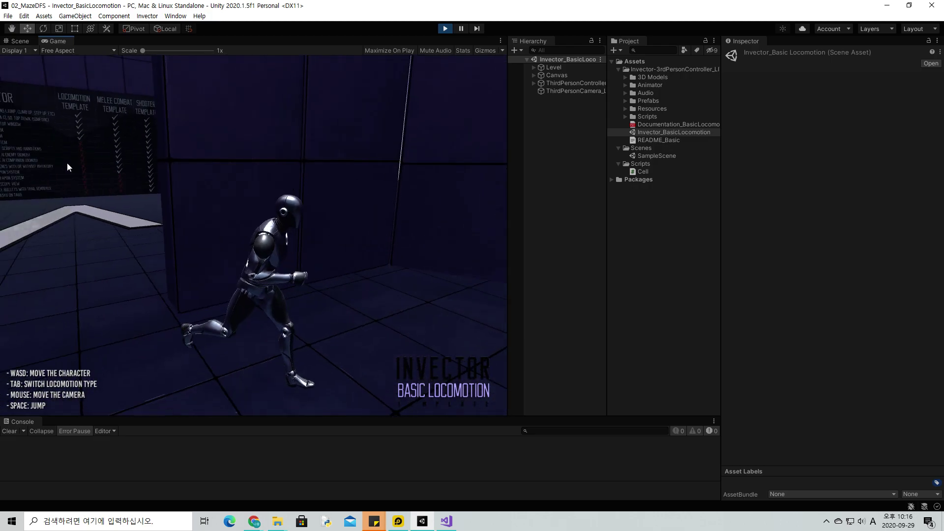
key("w")
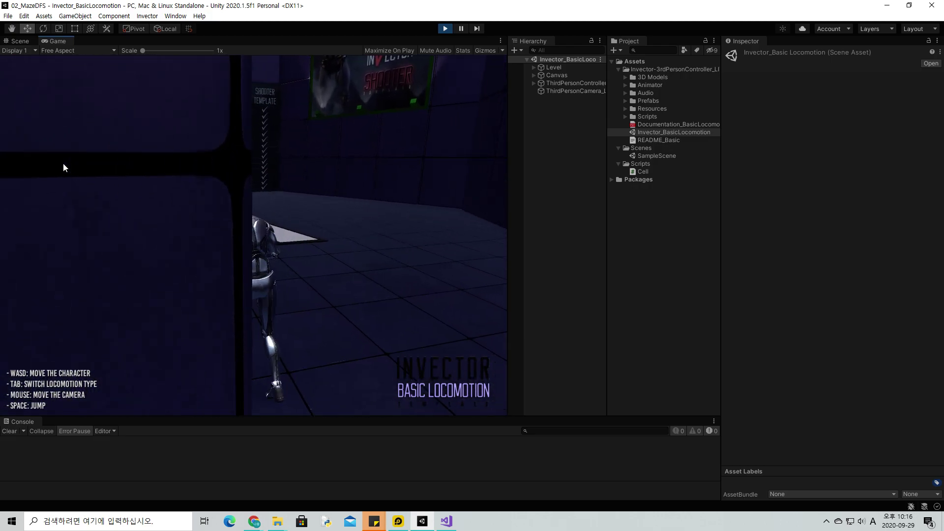
key("w")
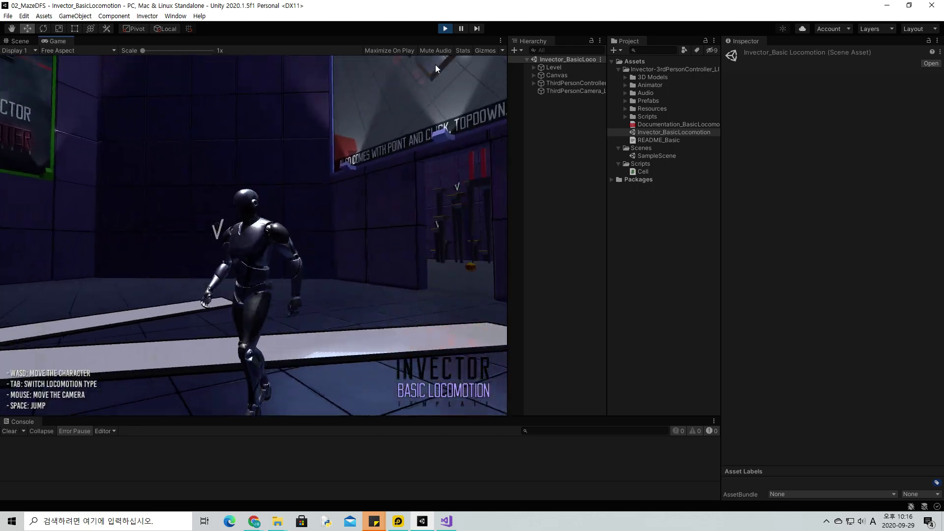
key("ctrl+p")
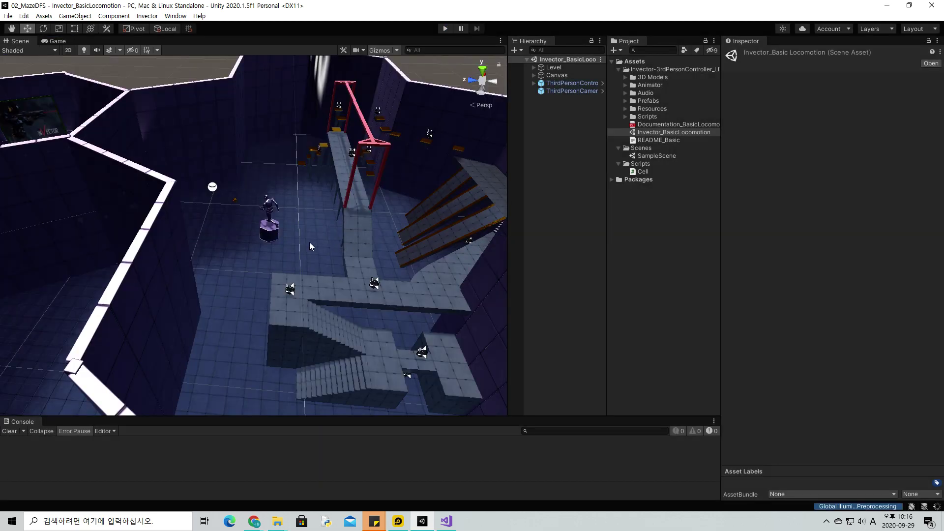
Inspect ThirdPersonController and ThirdPersonCamera_LITE, then delete the Canvas object from the scene
mouse_move(211, 226)
right_mouse_down()
mouse_move(223, 263)
mouse_move(250, 211)
mouse_move(378, 229)
mouse_move(451, 256)
right_mouse_up()
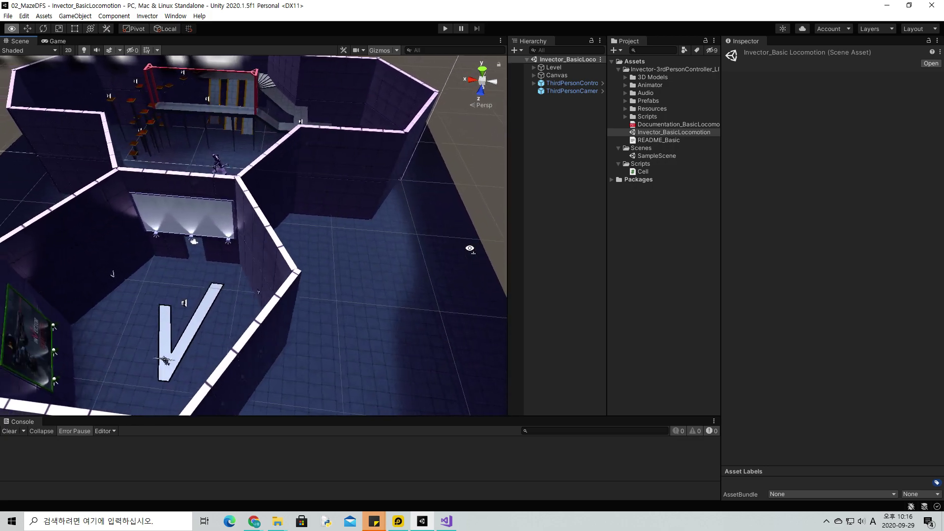
right_click_drag(451, 257, 457, 246)
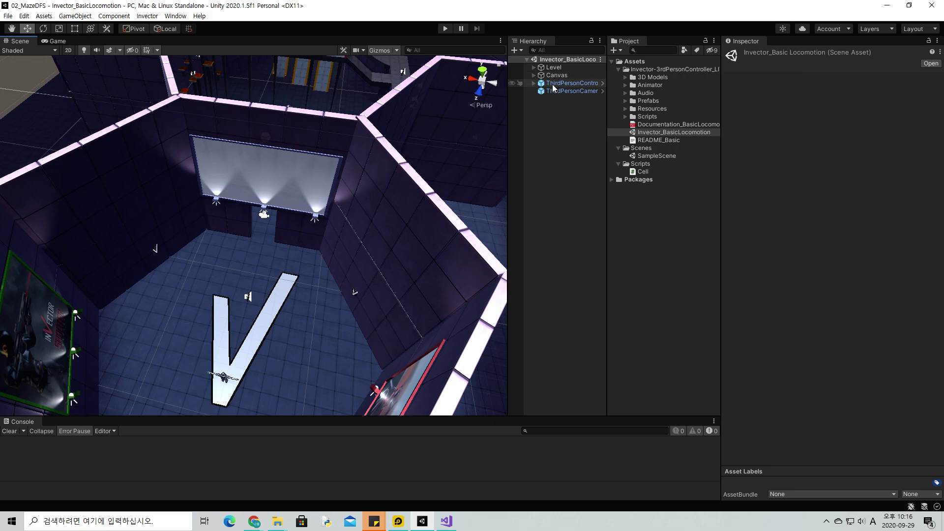
left_click(552, 84)
left_click(556, 91)
key("Up")
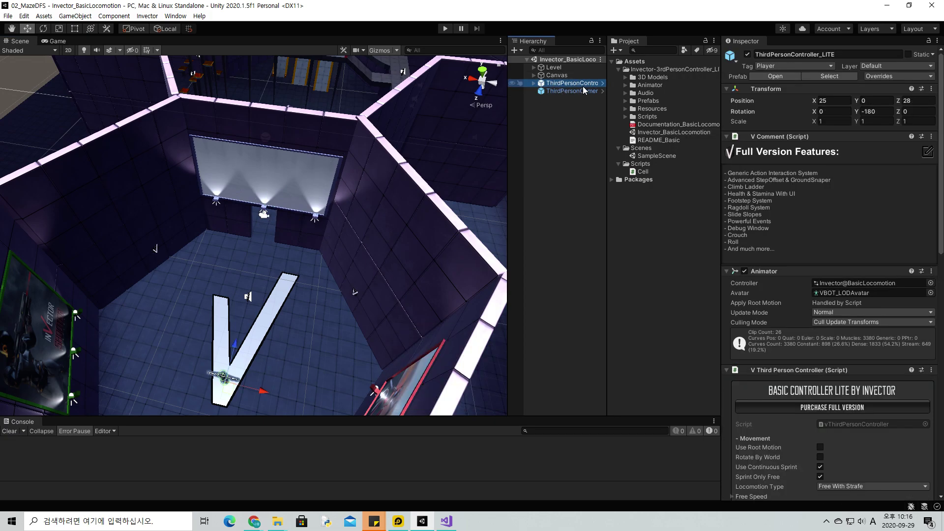
left_click(583, 92)
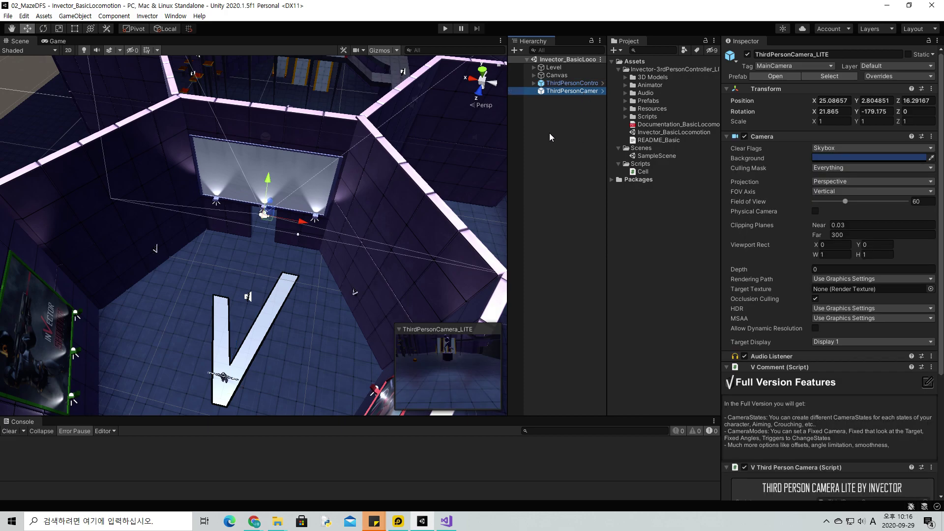
key("Up")
left_click(568, 92)
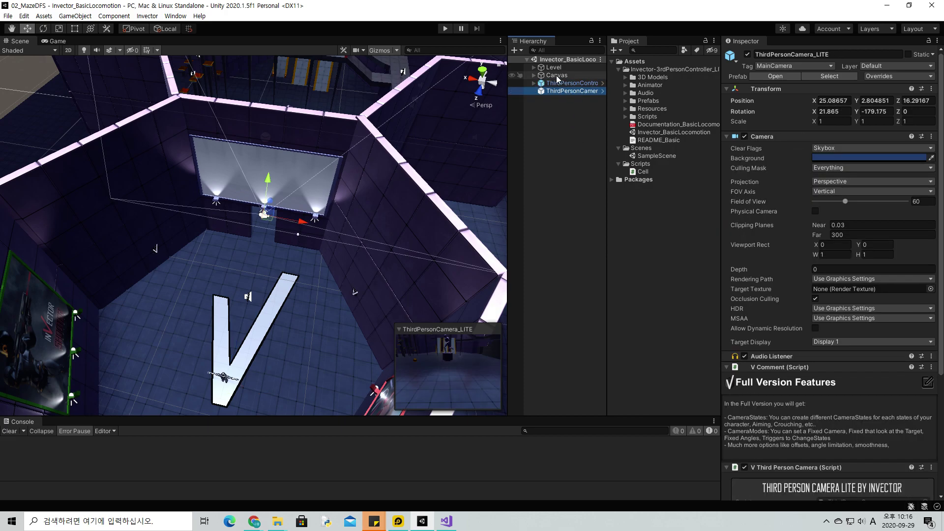
left_click(555, 76)
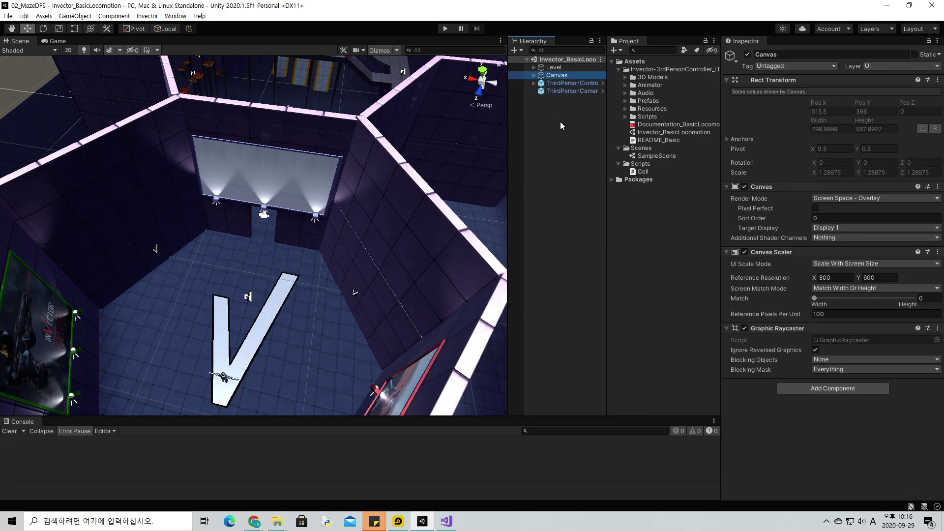
key("Delete")
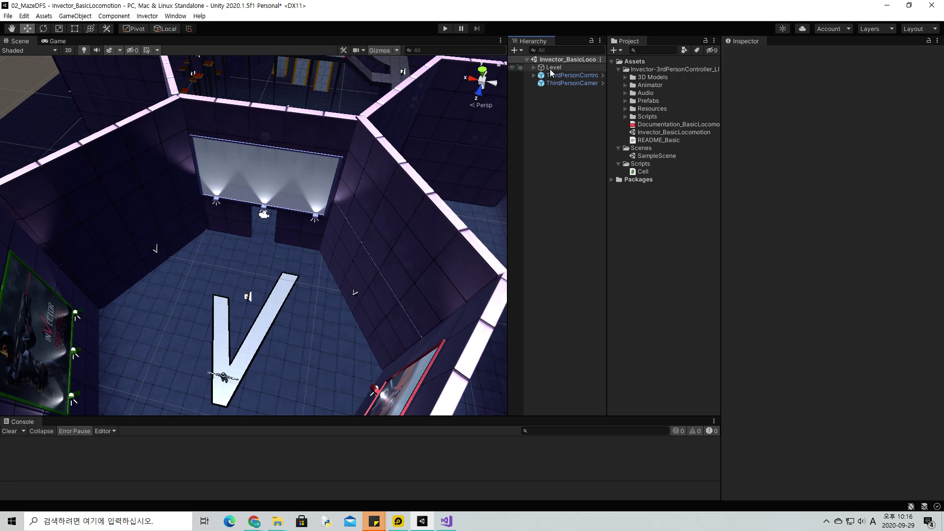
Expand Level, delete Base and BasicSection, then expand Walls to view its pieces
left_click(534, 68)
left_click(554, 68)
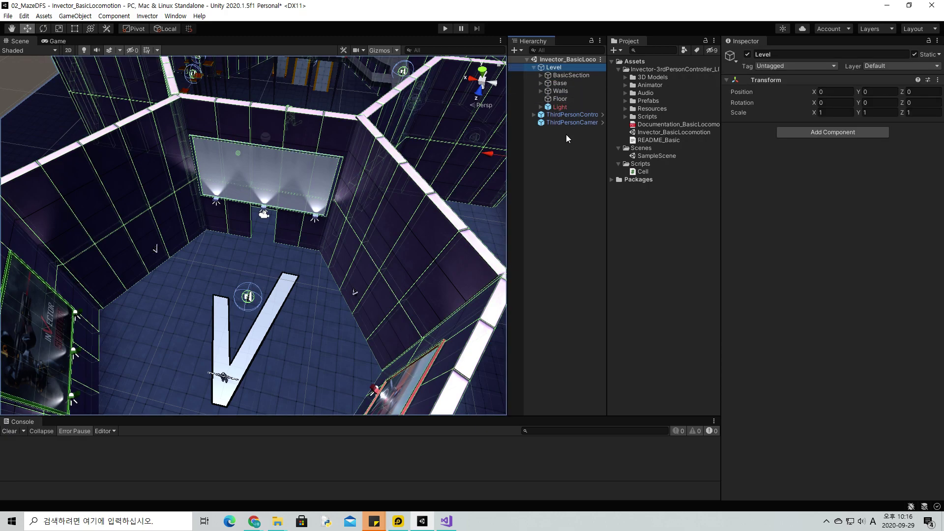
left_click(560, 98)
scroll(417, 118, "down", 3)
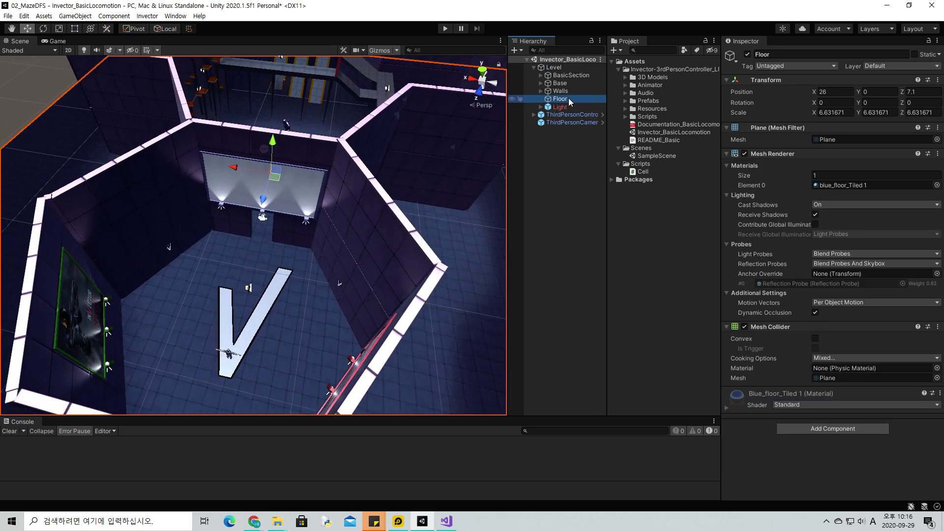
left_click(561, 84)
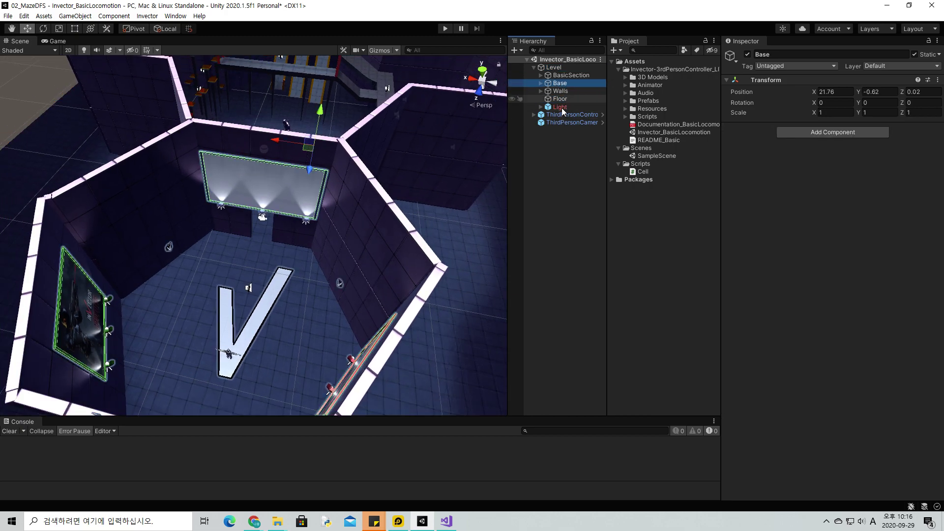
key("Delete")
left_click(569, 76)
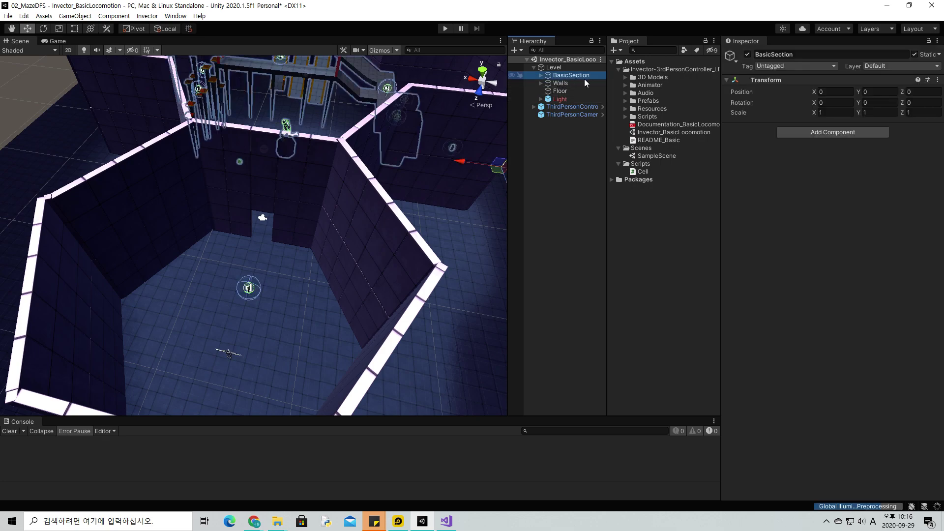
key("Delete")
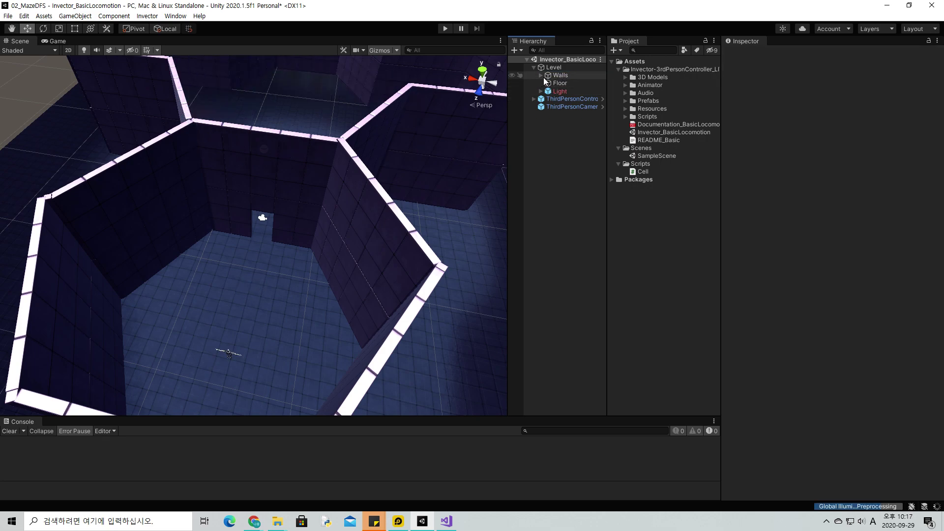
left_click(542, 75)
mouse_move(353, 229)
left_mouse_down("alt")
mouse_move(362, 239)
mouse_move(360, 120)
left_mouse_up("alt")
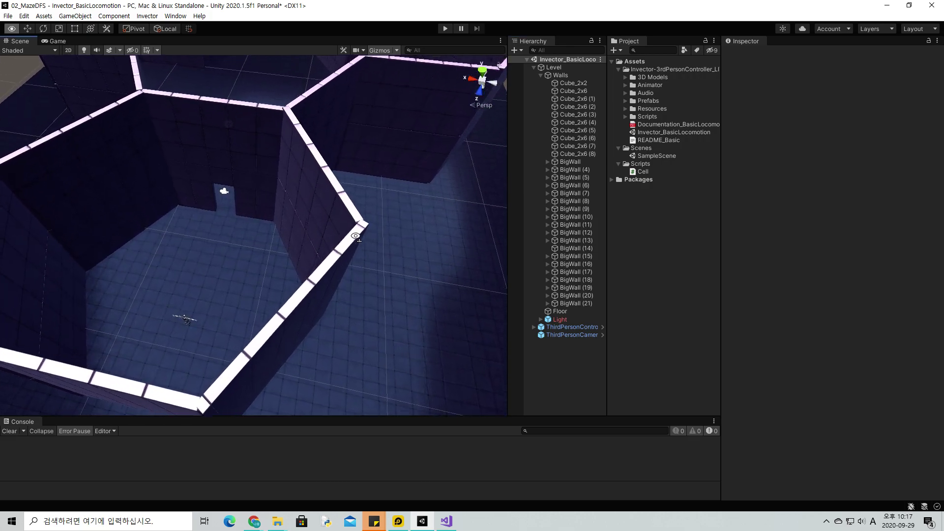
Select Cube_2x2 through BigWall (21), excluding the first BigWall, and delete them
scroll(361, 120, "down", 5)
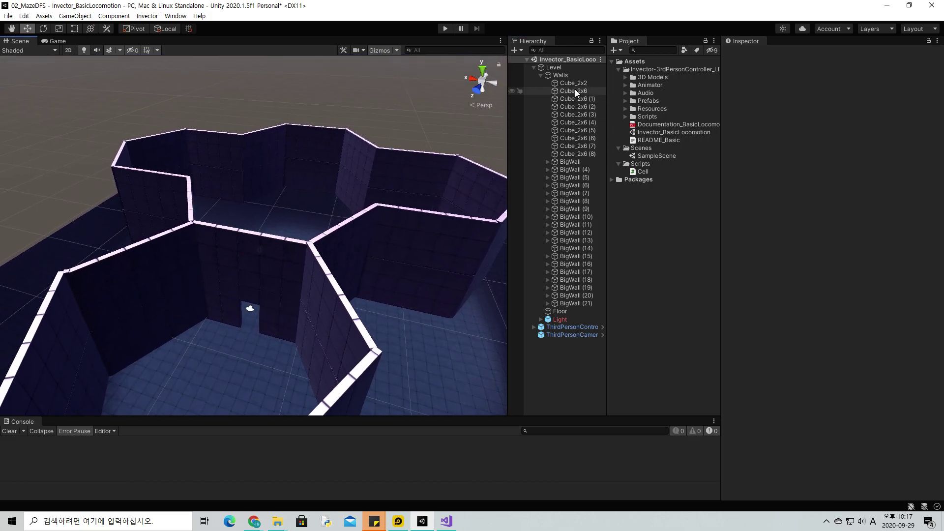
left_click(570, 161)
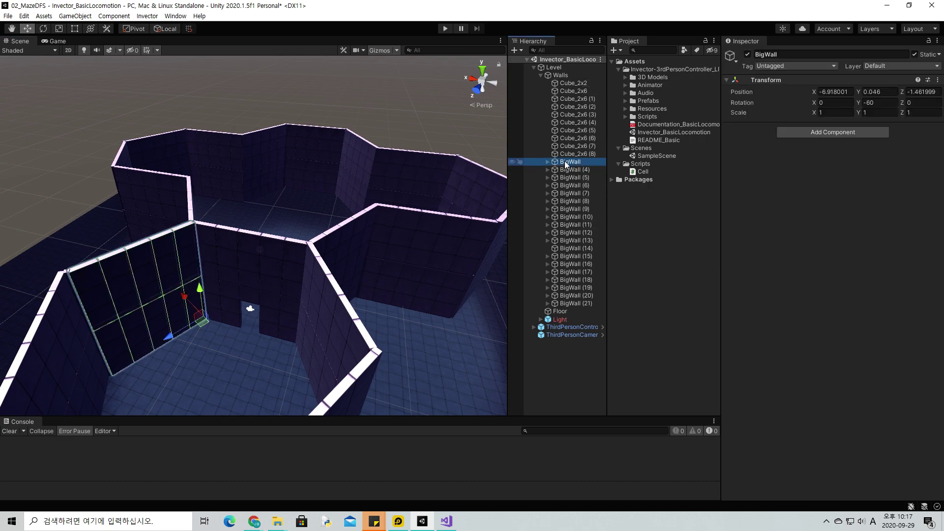
left_click(565, 84)
left_click(585, 303, "shift")
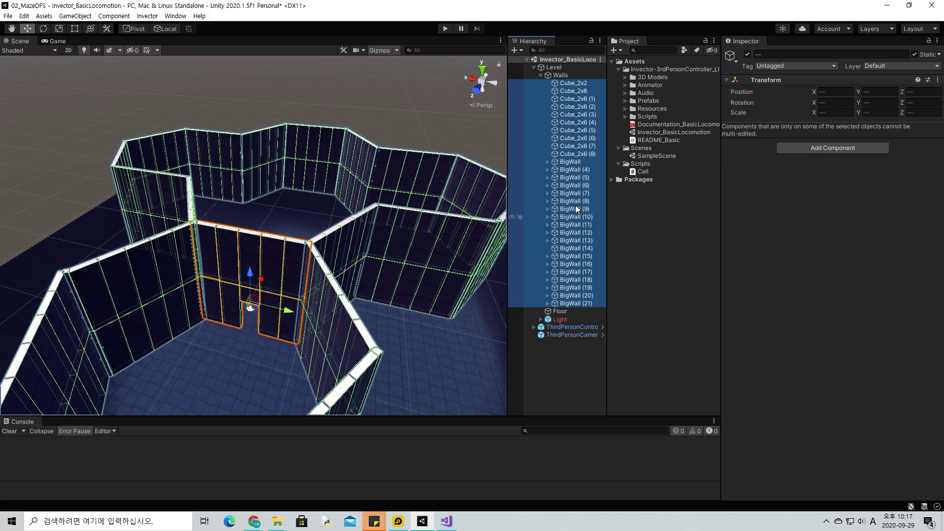
left_click(575, 163, "ctrl")
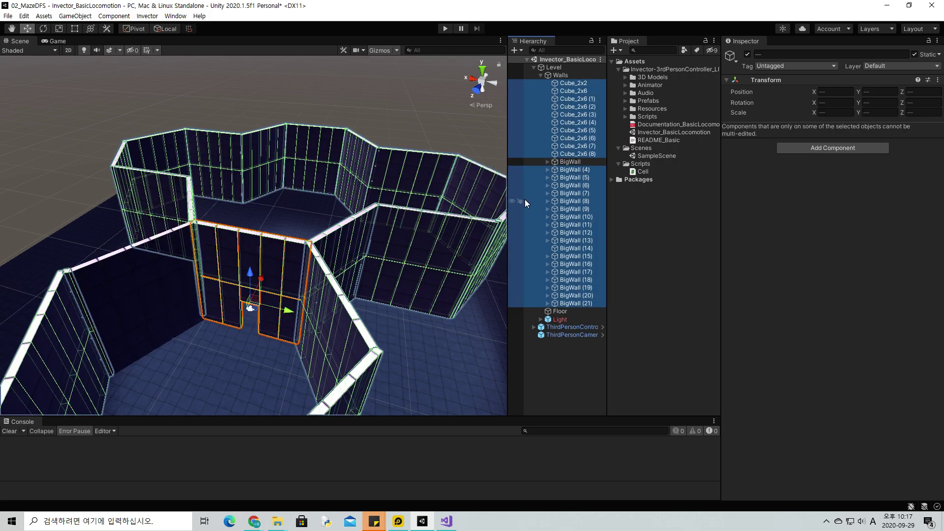
key("Delete")
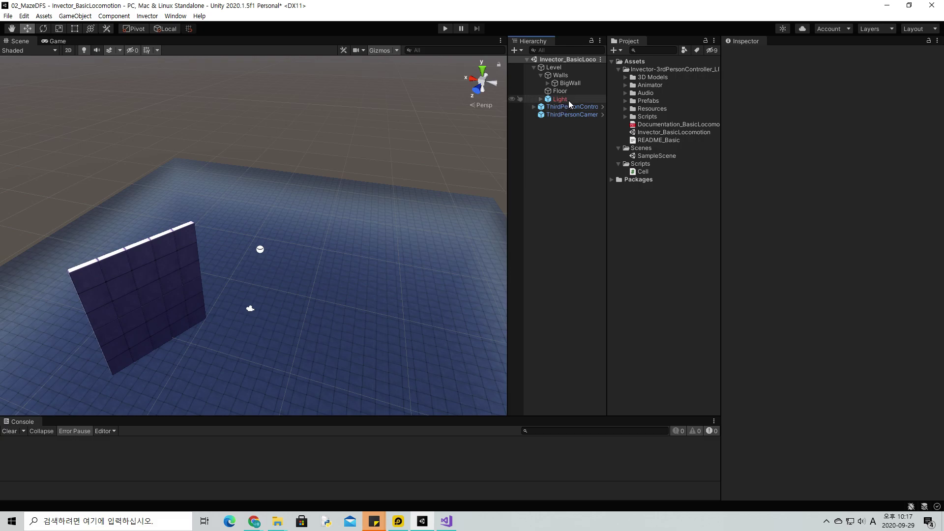
Move BigWall out of Walls to sit directly under Level and delete the empty Walls group
mouse_move(332, 279)
left_mouse_down("alt")
mouse_move(277, 305)
mouse_move(40, 341)
mouse_move(277, 166)
mouse_move(317, 196)
left_mouse_up("alt")
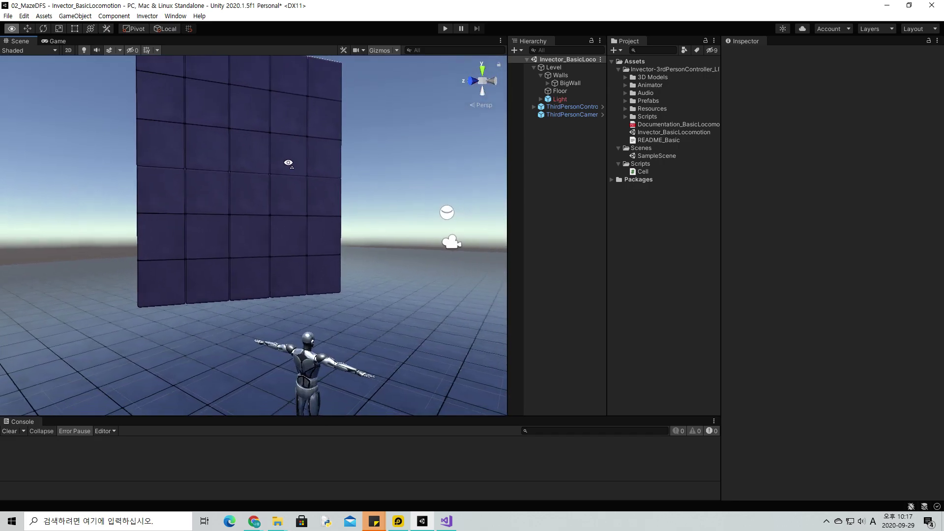
left_click(569, 83)
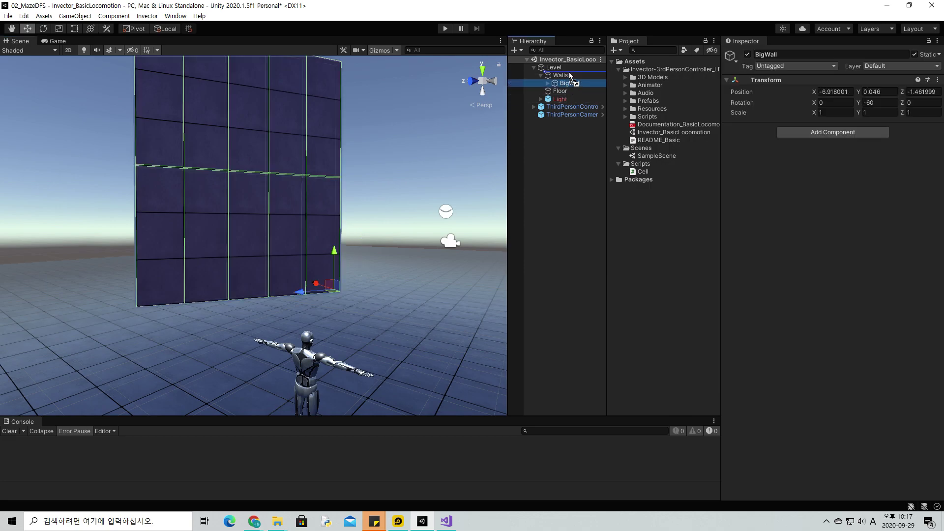
left_click_drag(568, 83, 569, 72)
left_click(562, 84)
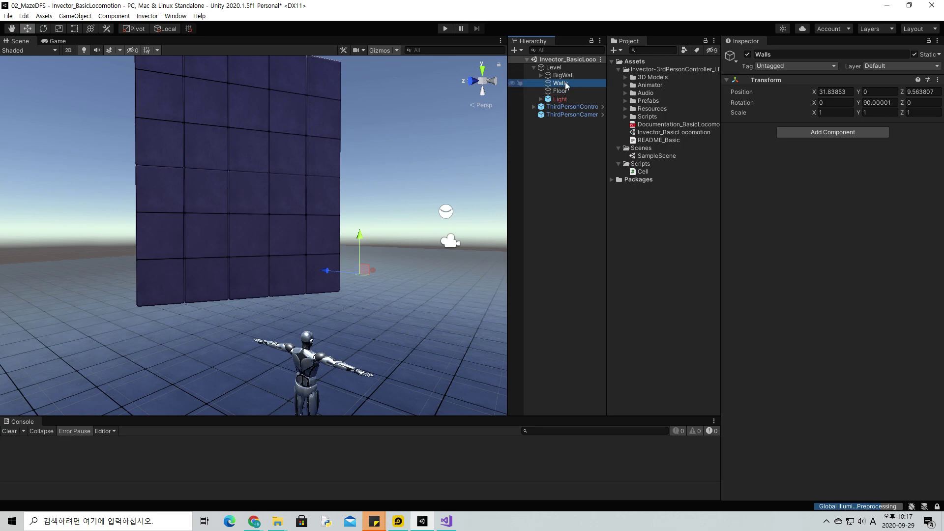
key("Delete")
left_click(571, 76)
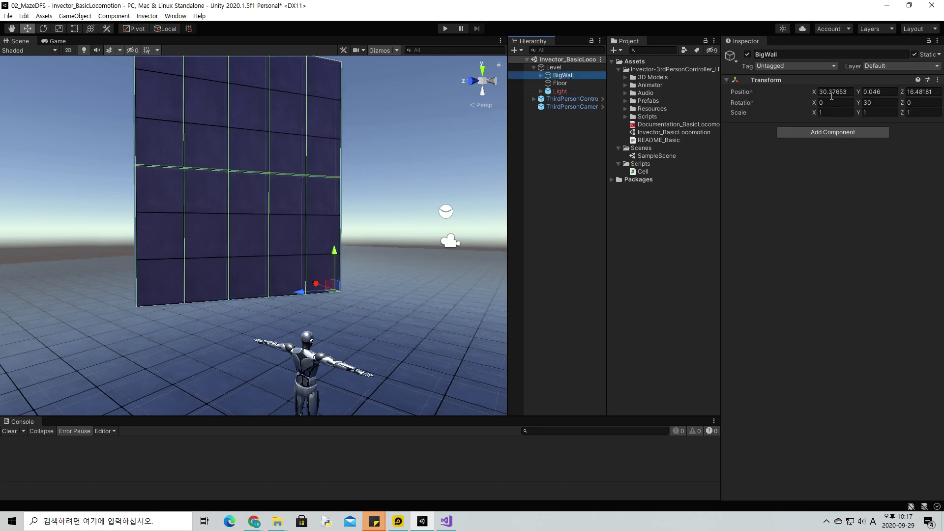
left_click(831, 112)
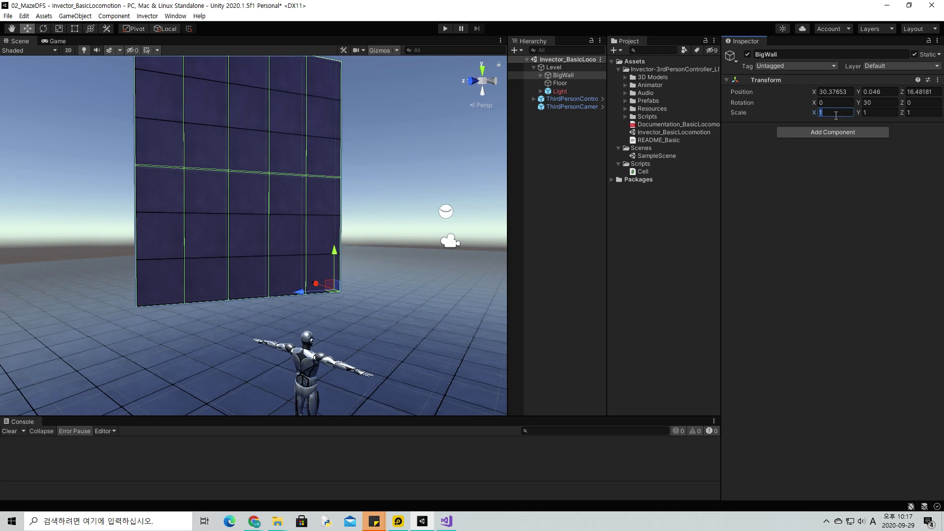
Set BigWall's Scale to 0.2 on X, Y and Z
type("0.2")
key("Tab")
type("0.2")
key("Tab")
type(".2")
key("Return")
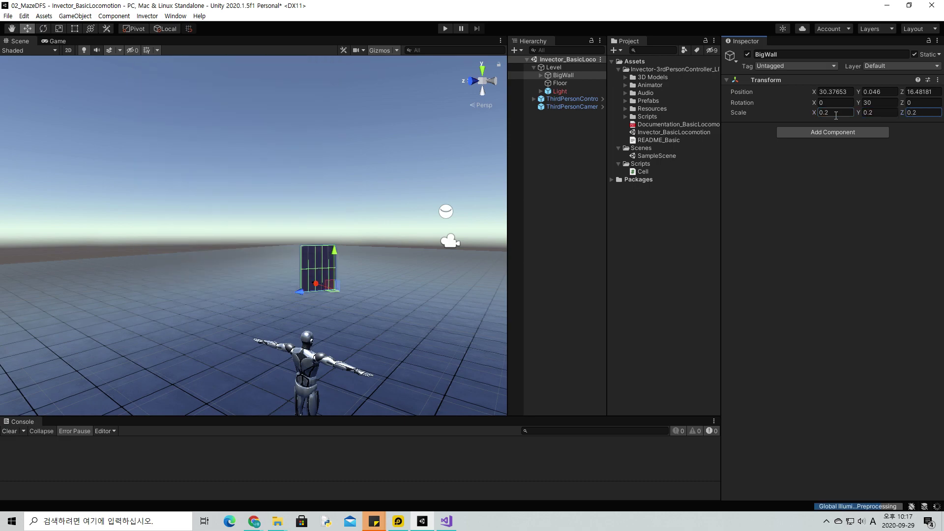
mouse_move(336, 293)
left_mouse_down()
mouse_move(311, 412)
mouse_move(418, 385)
mouse_move(168, 369)
left_mouse_up()
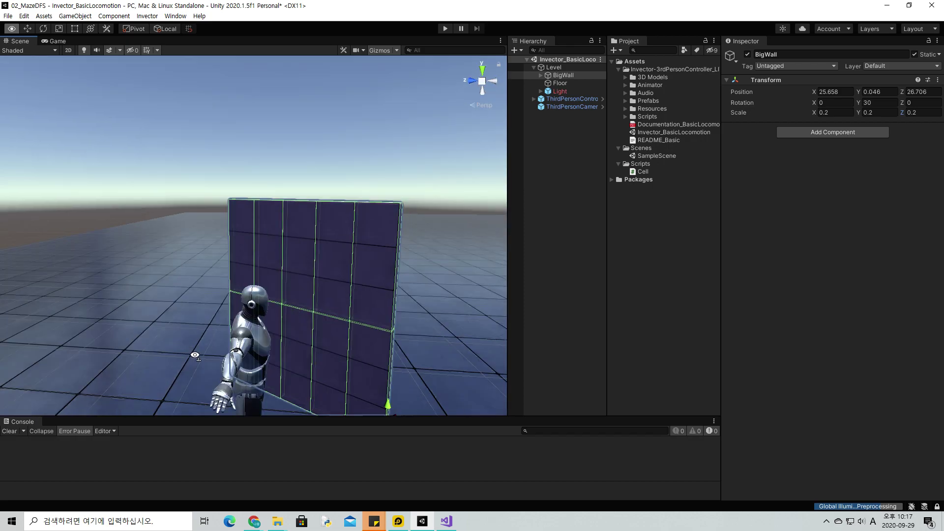
scroll(168, 370, "down", 3)
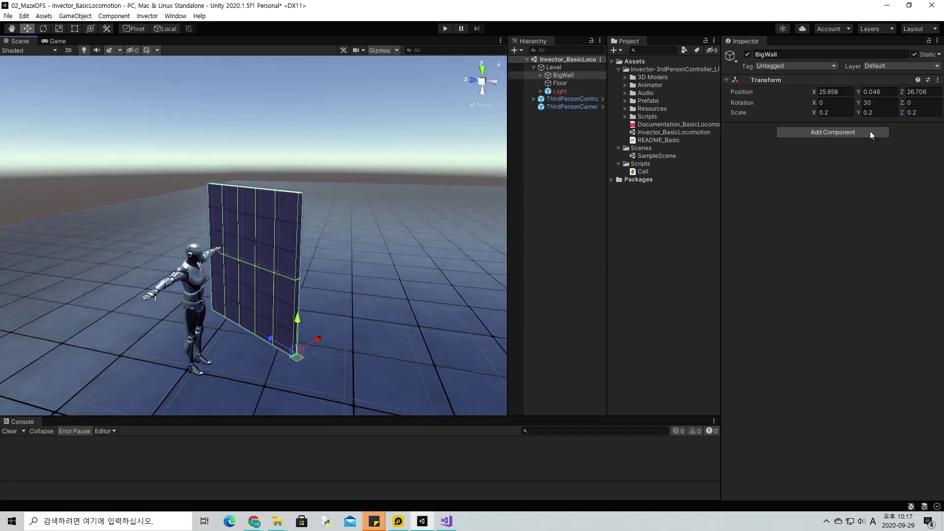
Reset BigWall's Position to 0, 0, 0 and its Rotation Y to 0
left_click(833, 89)
type("0")
key("Tab")
type("0")
key("Tab")
type("0")
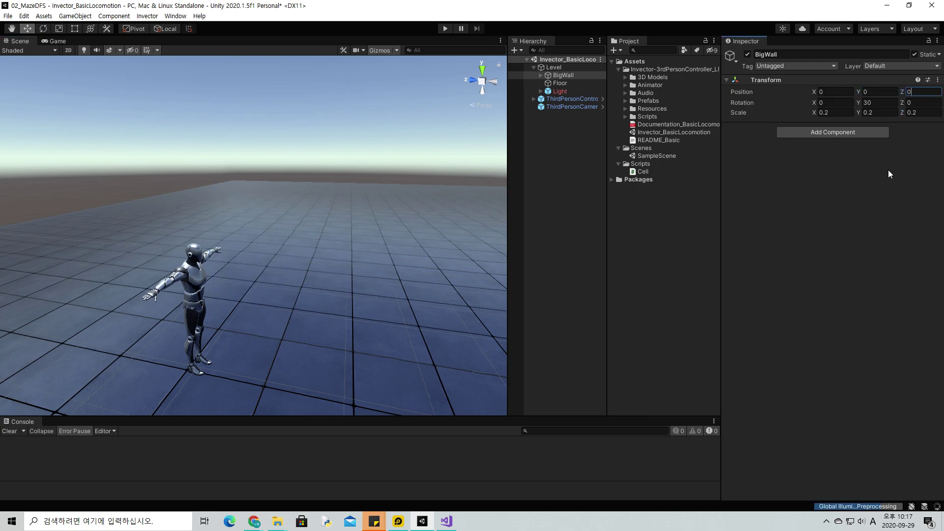
left_click(878, 102)
type("0")
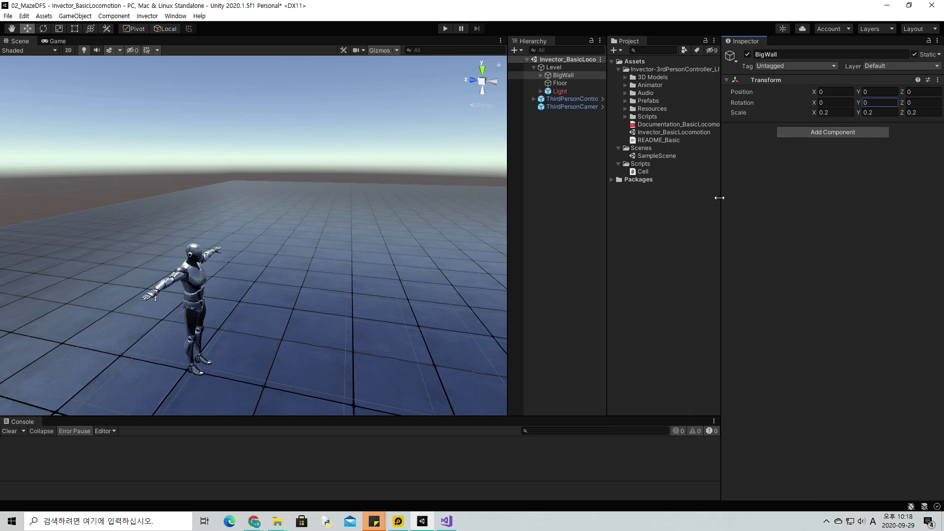
left_click(561, 74)
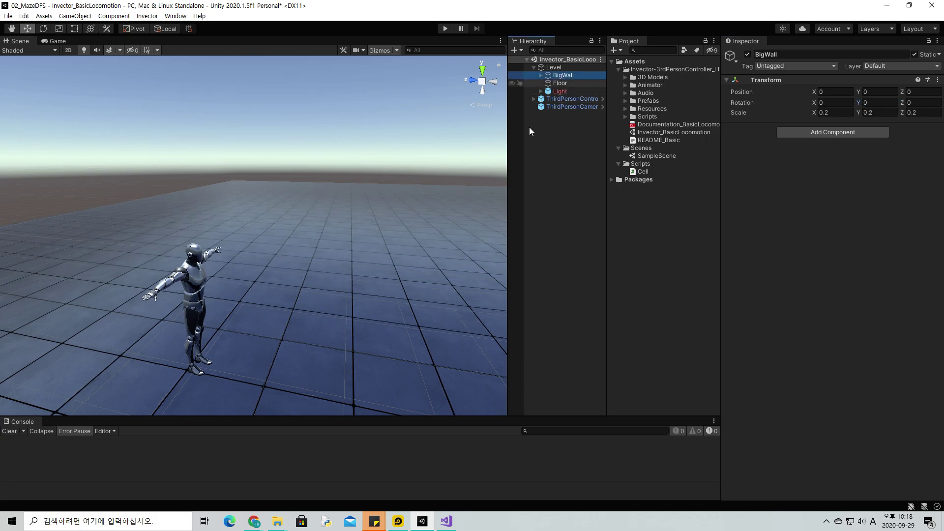
Frame BigWall, orbit to look straight down on it, and duplicate it as BigWall (1)
key("f")
left_click_drag(340, 187, 119, 285, "alt")
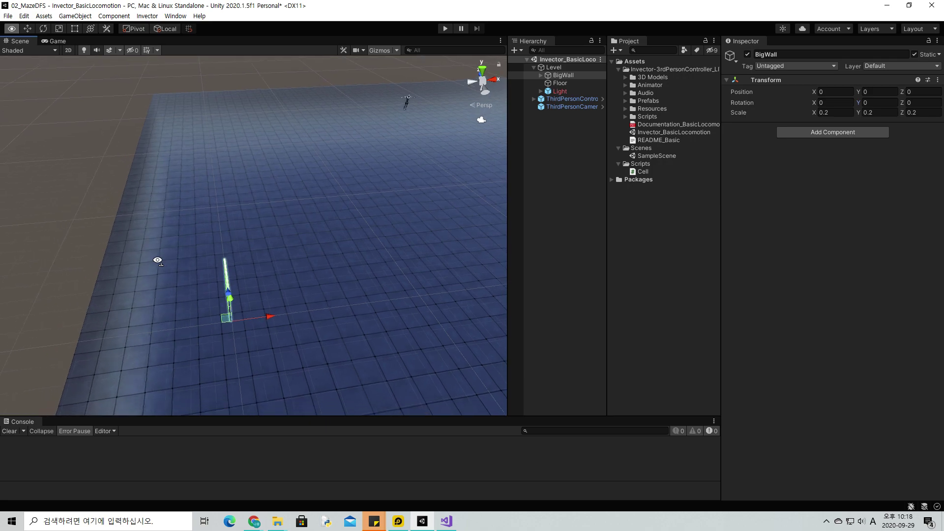
left_click_drag(119, 285, 120, 282, "alt")
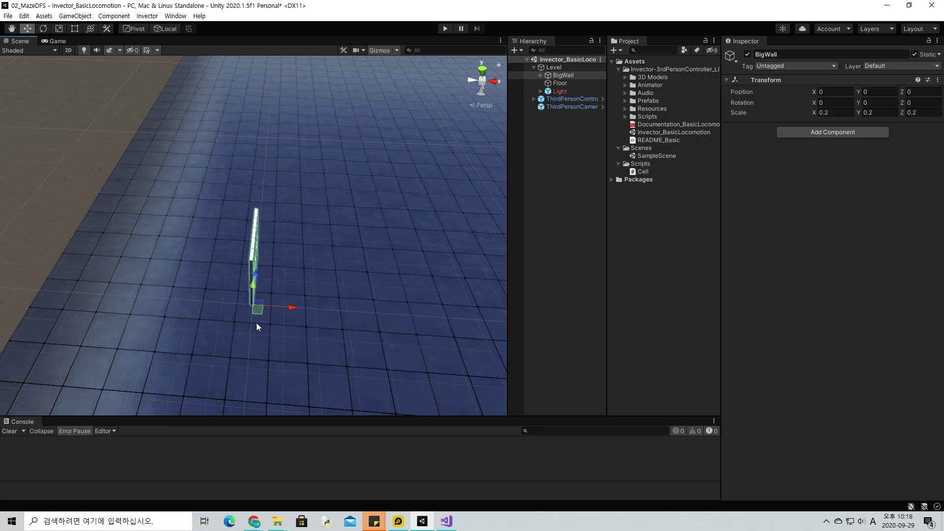
left_click_drag(397, 224, 338, 207, "alt")
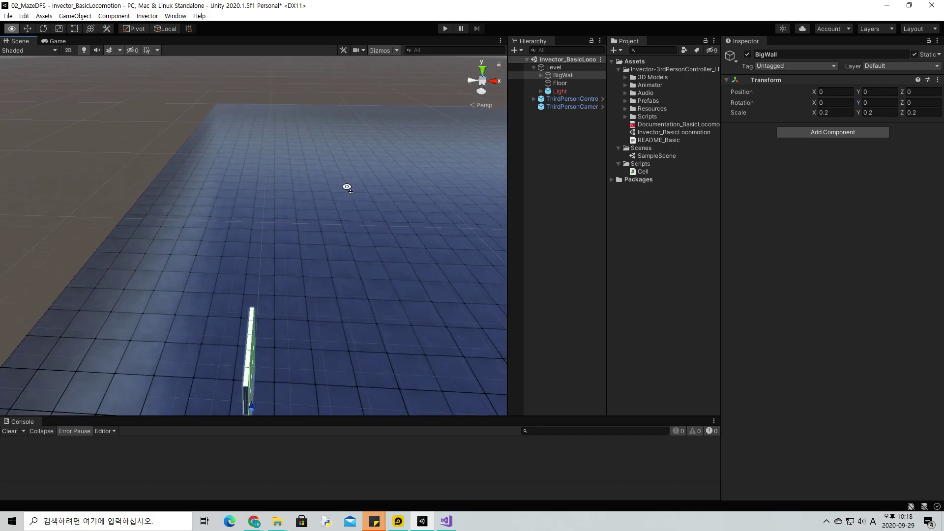
left_click(551, 78)
key("ctrl+d")
Add two more BigWall copies, BigWall (2) and (3), and order the walls below Light
left_click_drag(560, 83, 558, 95)
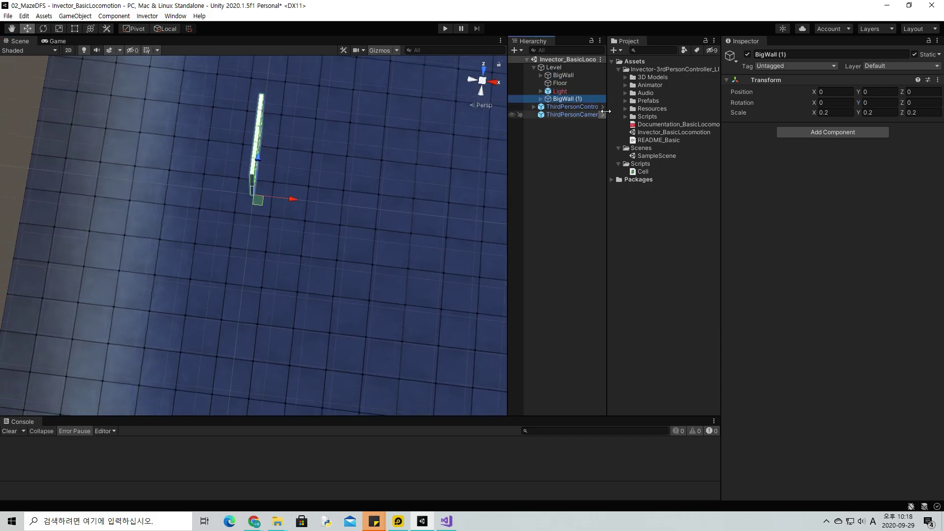
key("ctrl+d")
key("ctrl+d")
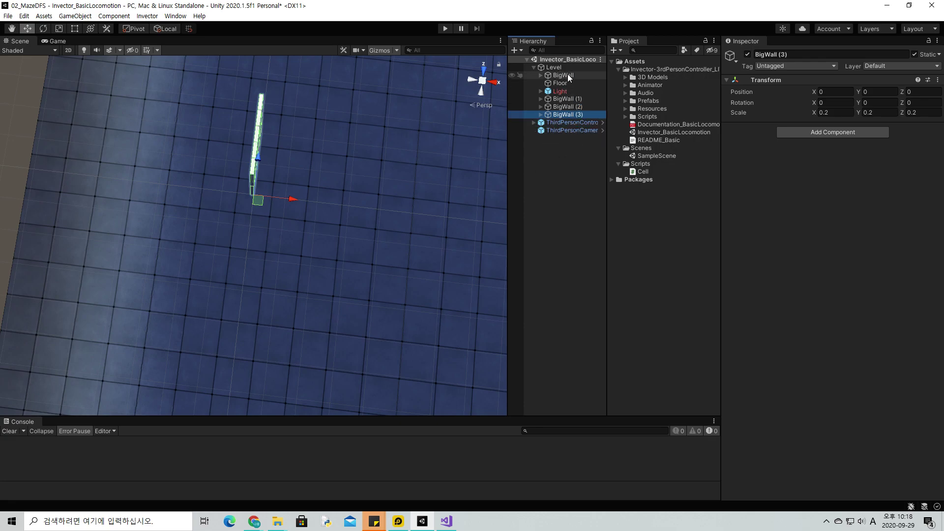
left_click_drag(567, 74, 573, 97)
left_click(569, 108)
left_click(571, 93)
left_click(570, 99)
left_click(570, 106)
left_click(571, 114)
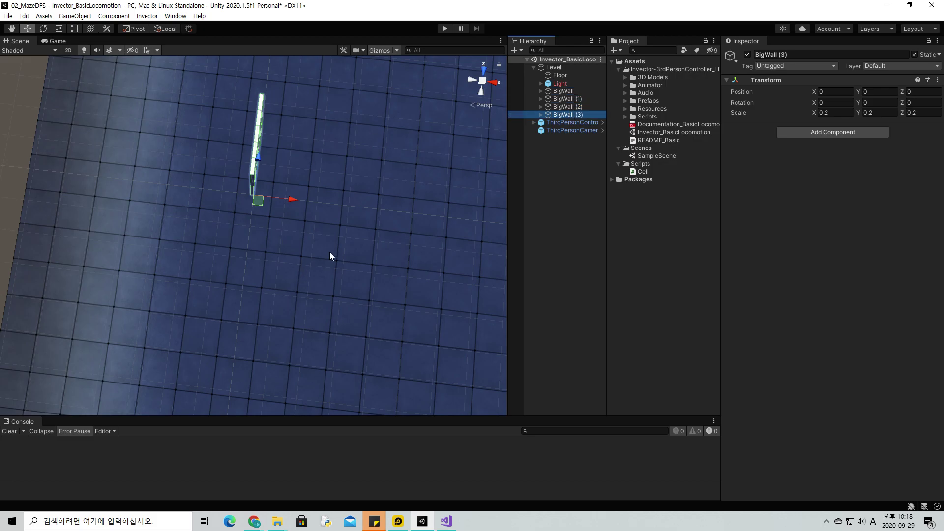
left_click_drag(329, 254, 348, 225, "alt")
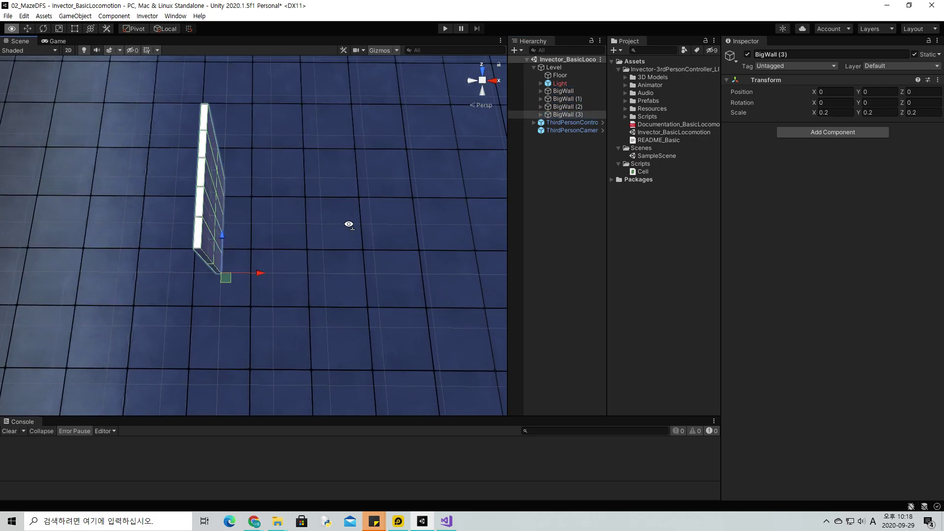
Rotate BigWall (1) to Y 90, BigWall (2) to Y -90 and BigWall (3) to Y 180
left_click(572, 99)
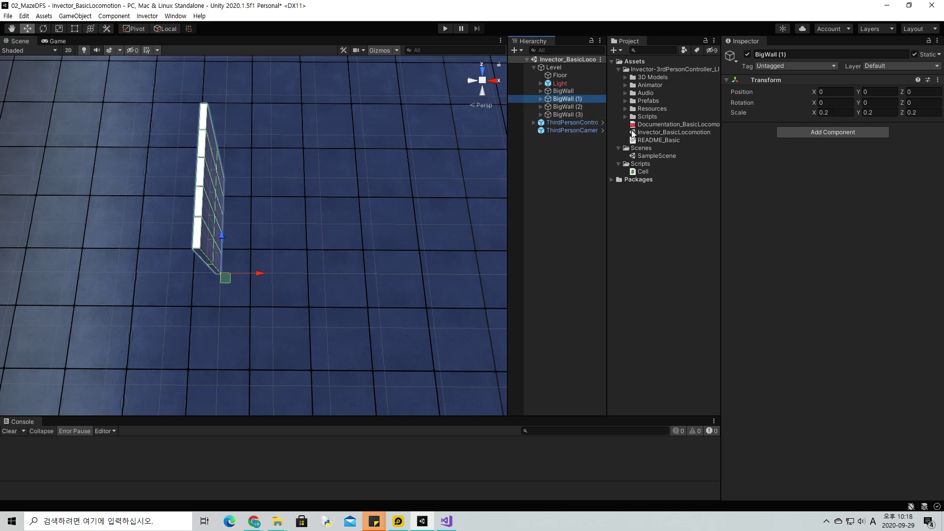
left_click(887, 101)
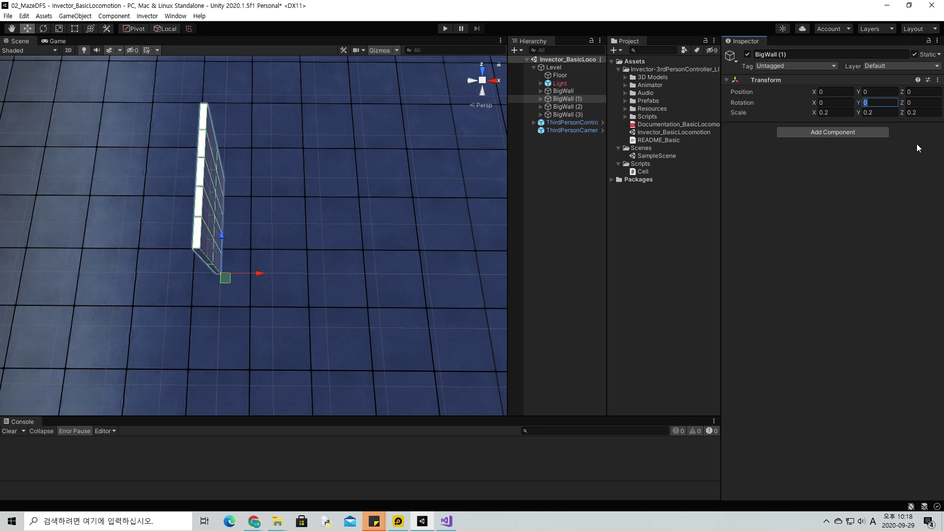
type("90")
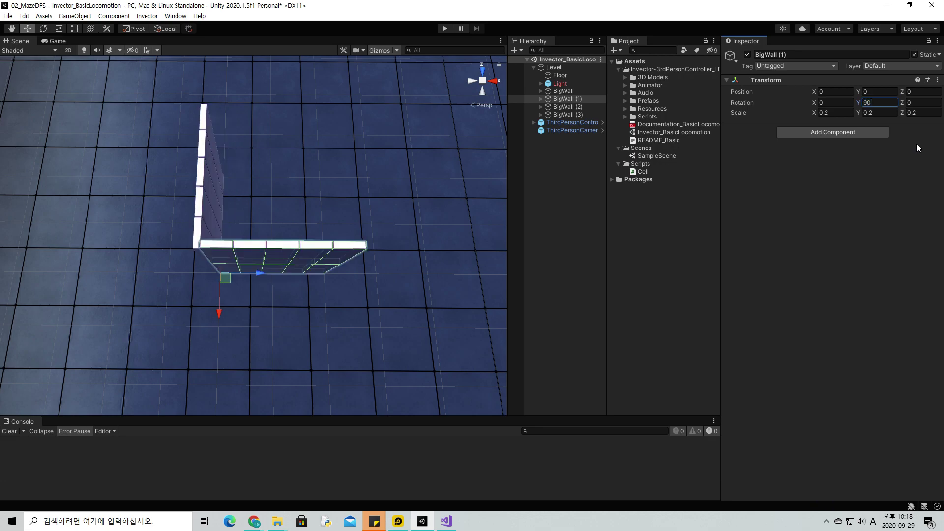
left_click(598, 108)
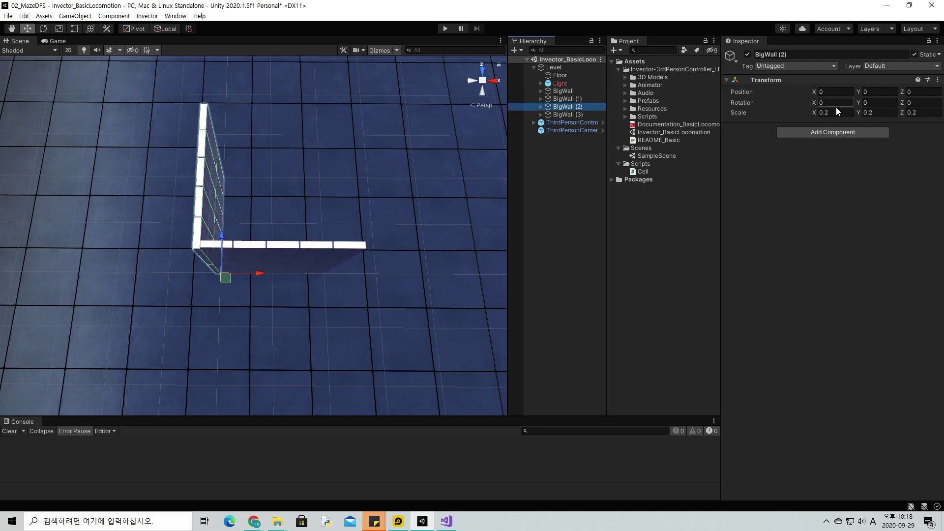
left_click(873, 103)
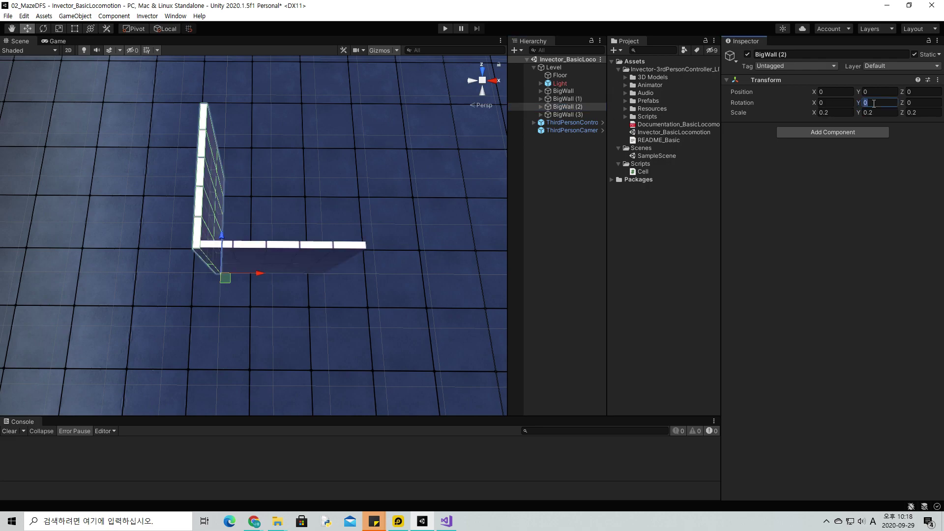
type("-90")
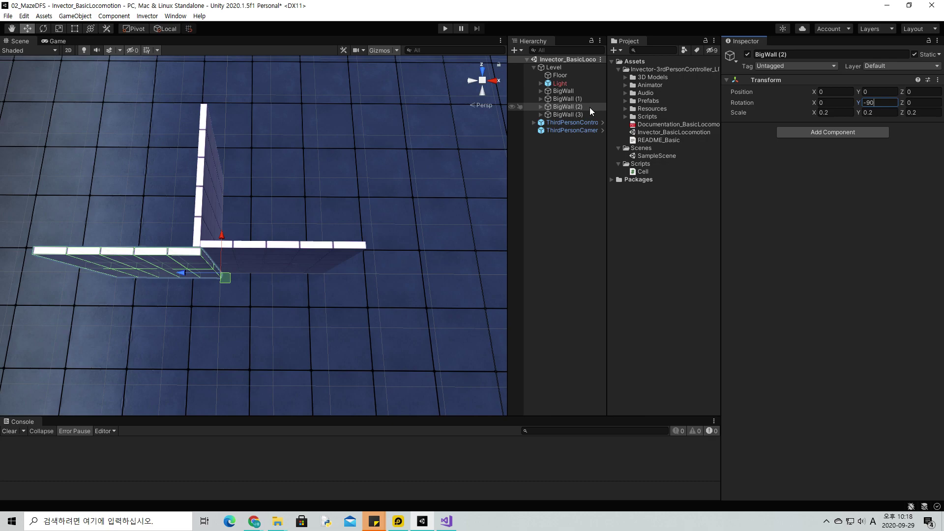
left_click(584, 114)
left_click(874, 104)
type("180")
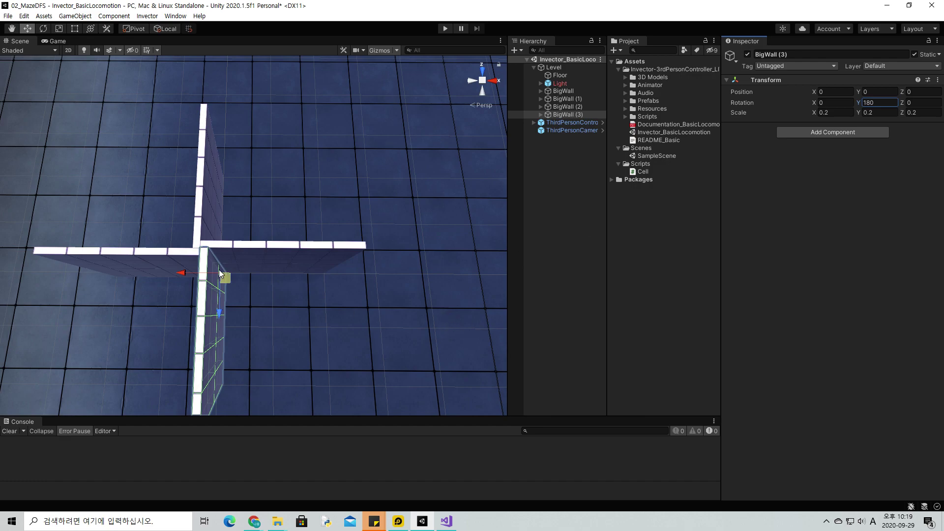
left_click(572, 90)
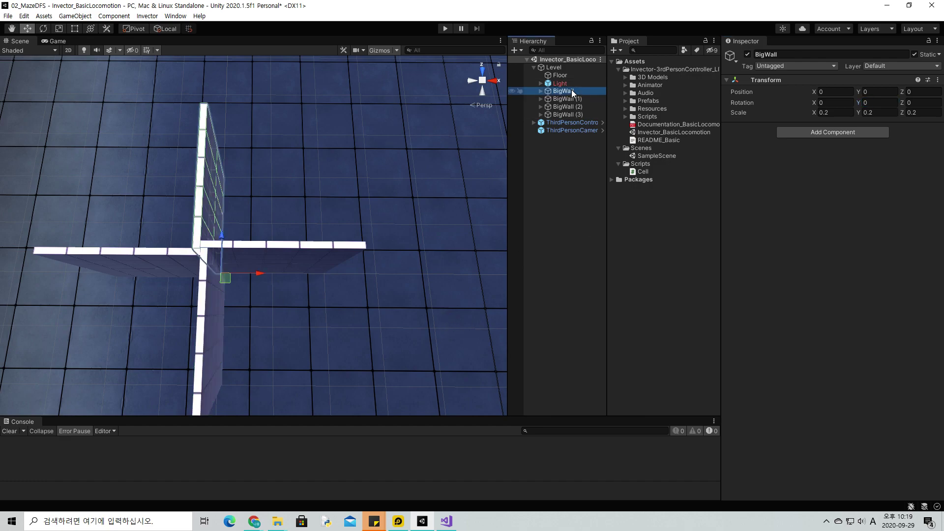
Drag BigWall, BigWall (2) and BigWall (3) with the move gizmo into a rough square
left_click_drag(258, 274, 359, 274)
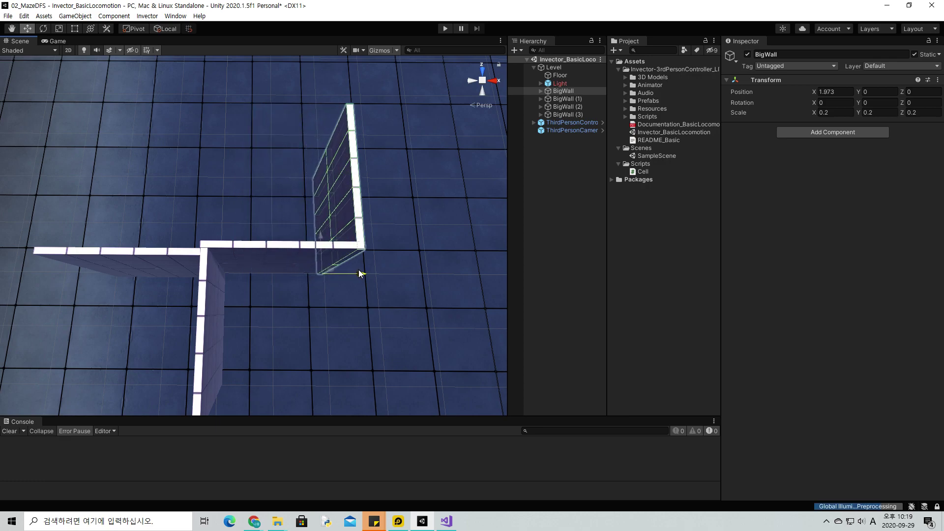
left_click(570, 99)
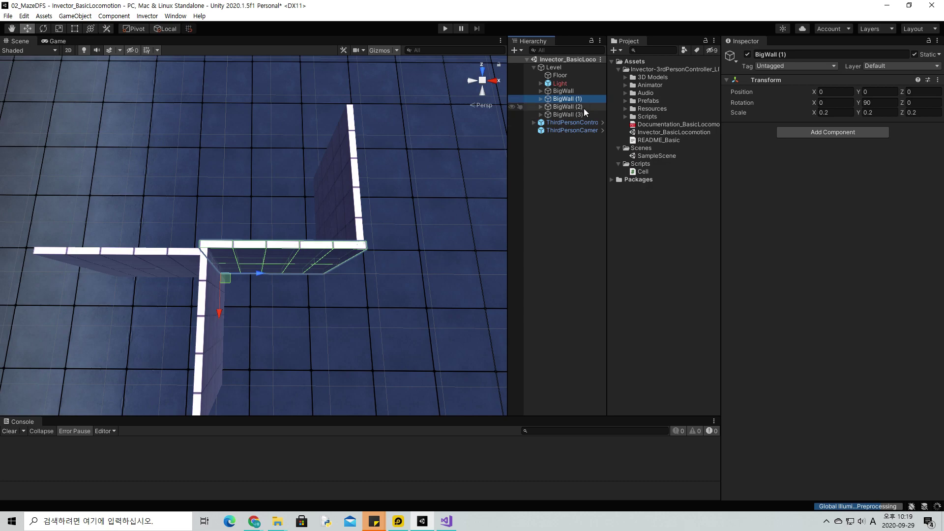
left_click(576, 107)
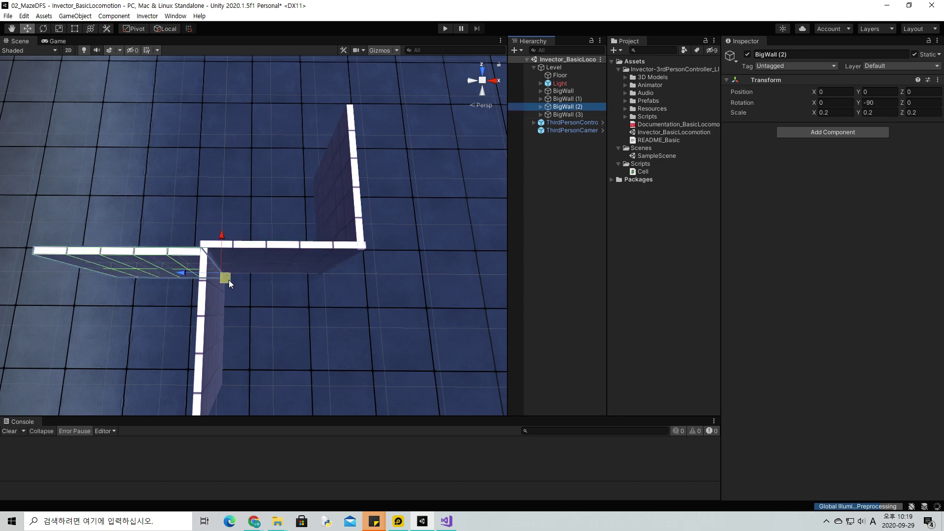
left_click_drag(229, 280, 316, 185)
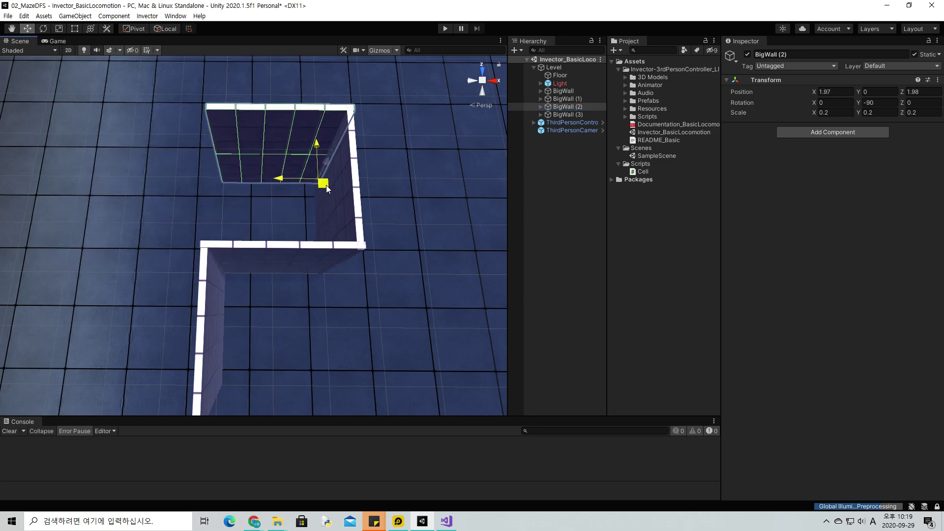
left_click(563, 113)
left_click_drag(215, 302, 237, 214)
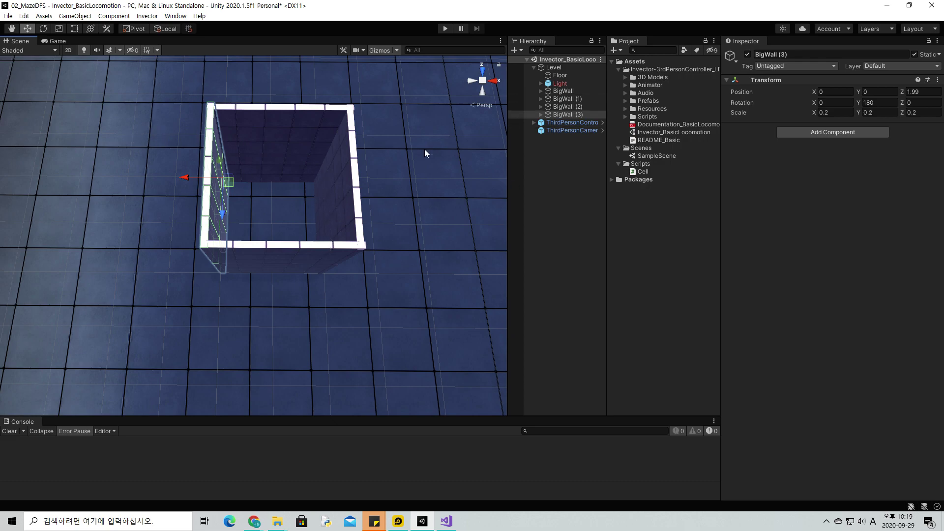
Set BigWall's Position X to exactly 2
left_click(566, 91)
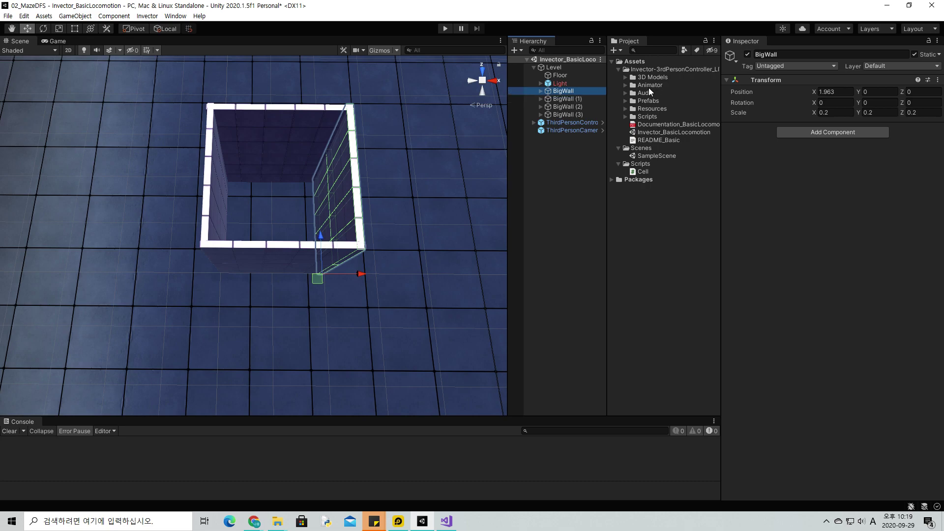
left_click(839, 92)
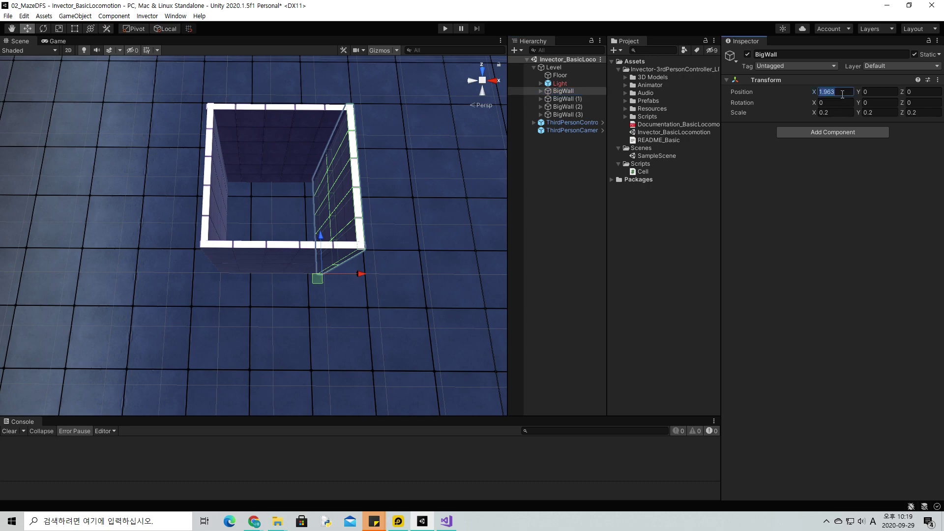
type("2")
key("Return")
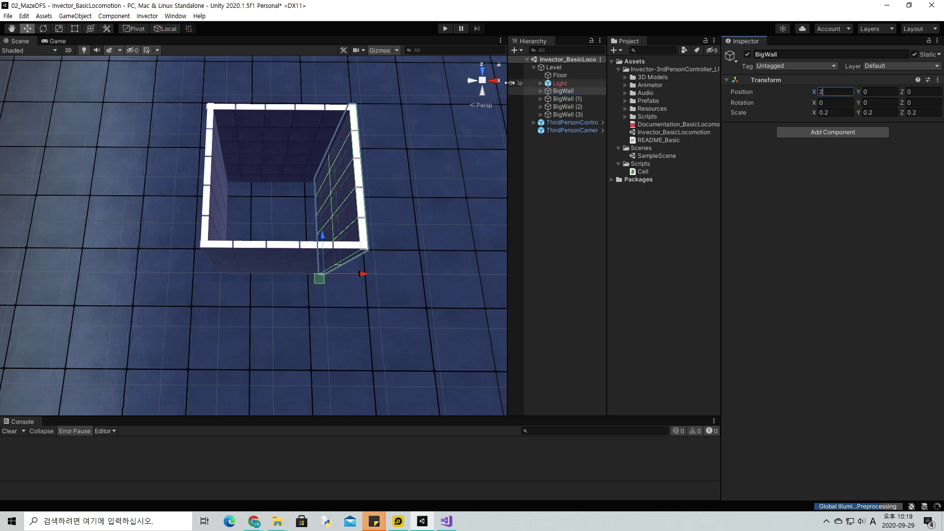
left_click(559, 100)
left_click(870, 92)
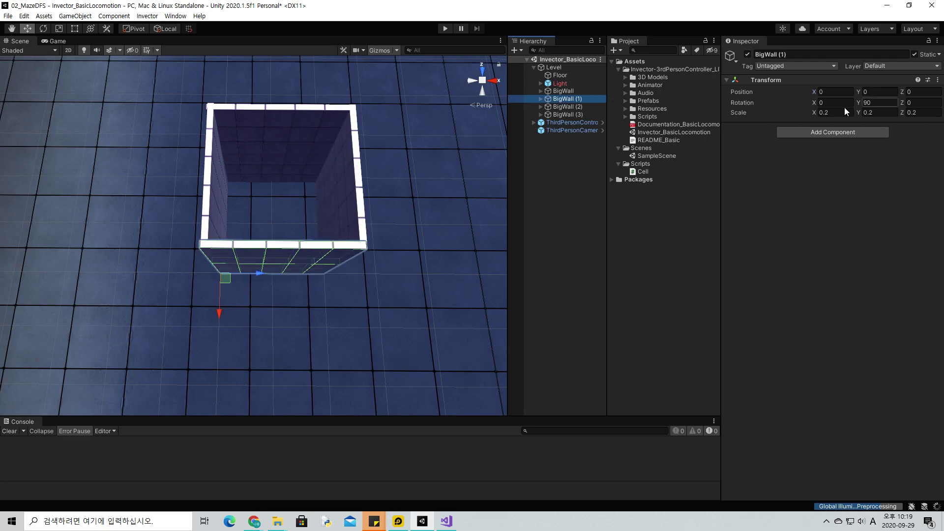
Set BigWall (2) to Position X 2, Z 2 and BigWall (3) to Z 2
left_click(567, 107)
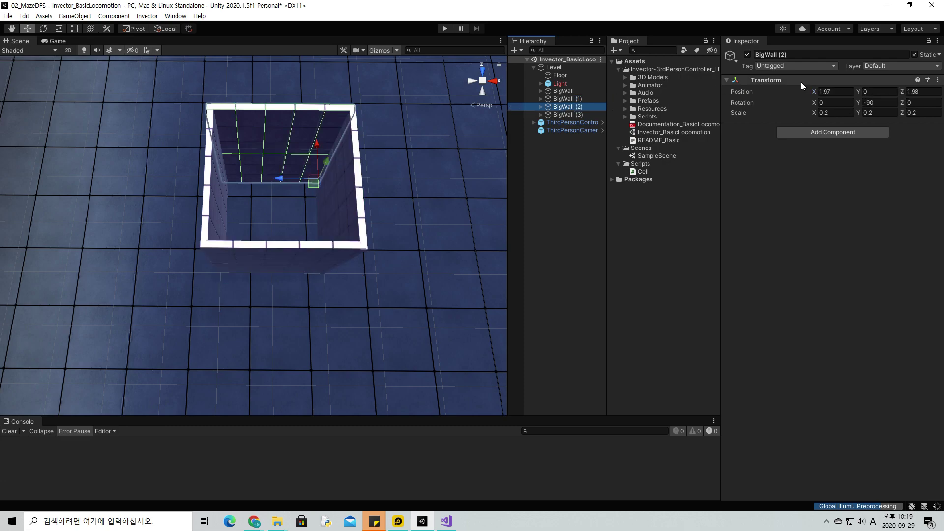
left_click(841, 91)
type("2")
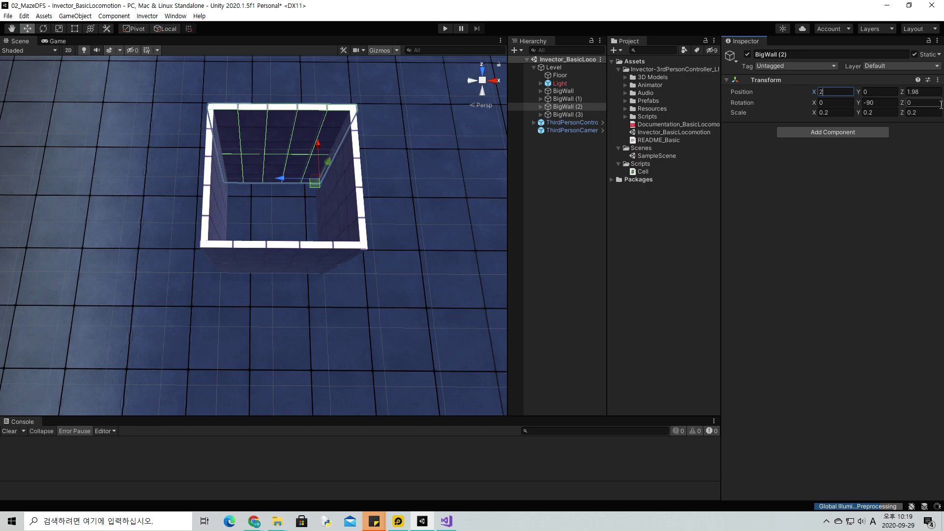
left_click(933, 92)
type("2")
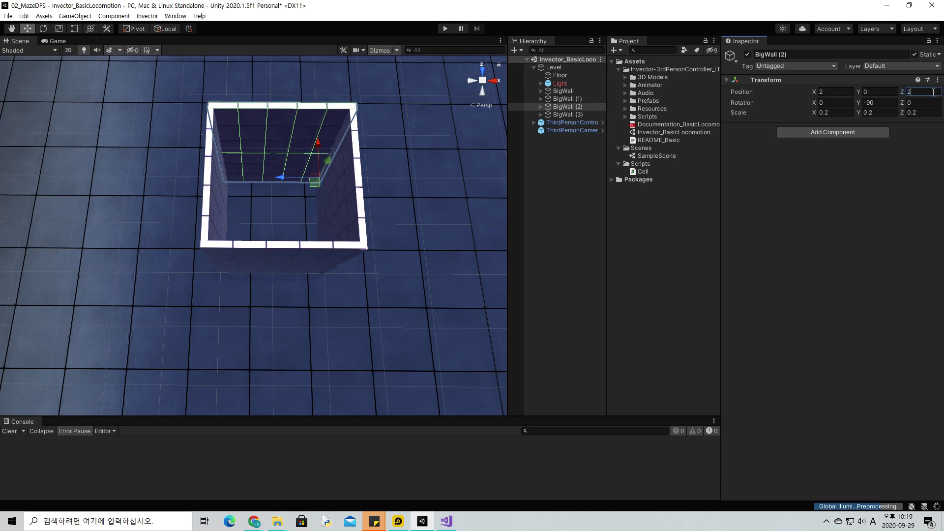
left_click(547, 115)
left_click(933, 92)
type("2")
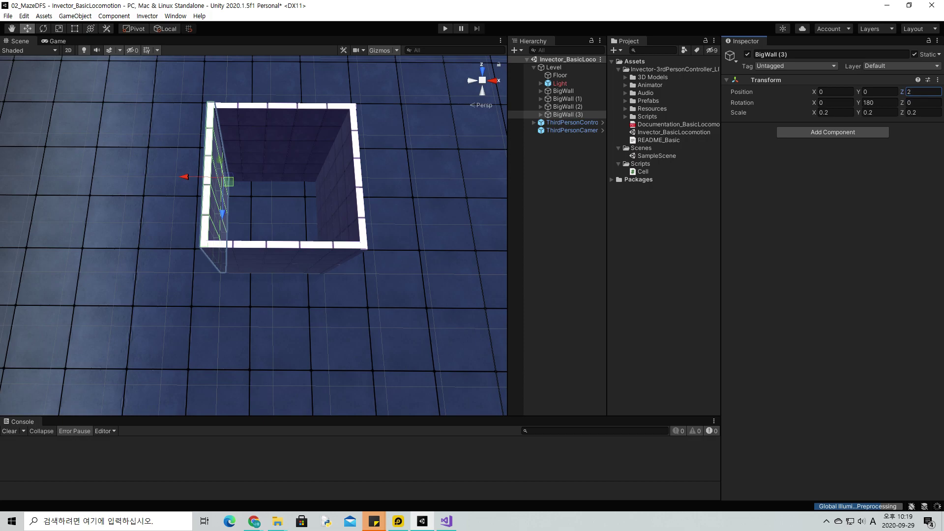
left_click(238, 169)
left_click(257, 215)
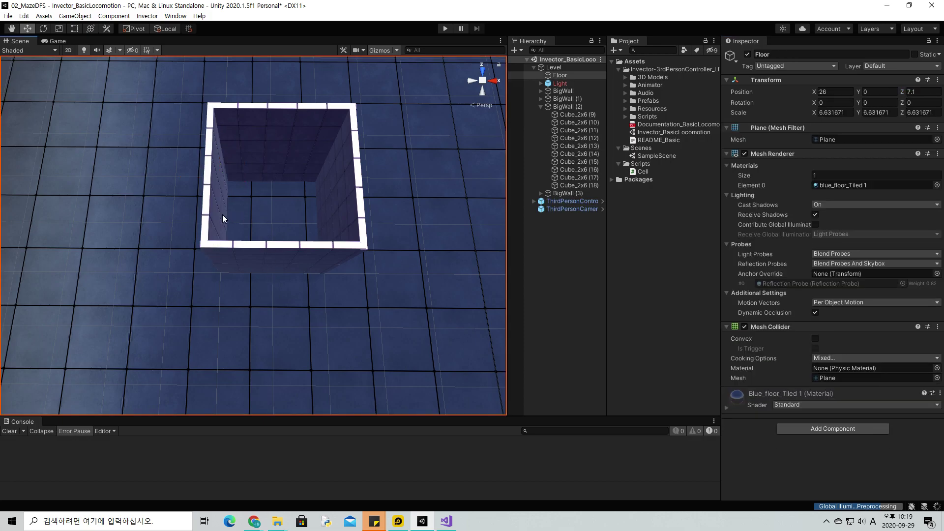
Create a new empty GameObject under Level
mouse_move(222, 215)
left_mouse_down("alt")
mouse_move(187, 81)
mouse_move(171, 216)
mouse_move(246, 143)
left_mouse_up("alt")
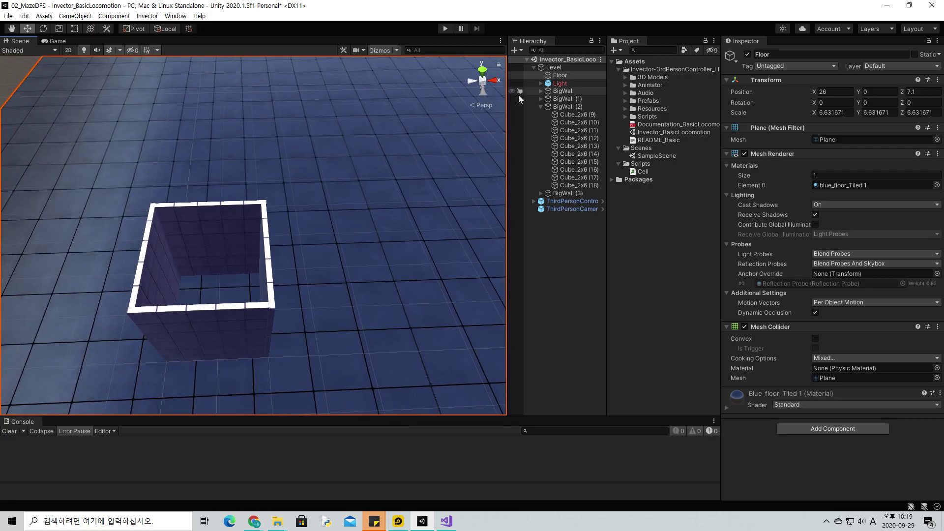
left_click(541, 107)
left_click(559, 90)
left_click(561, 113)
left_click(566, 92)
left_click(562, 67)
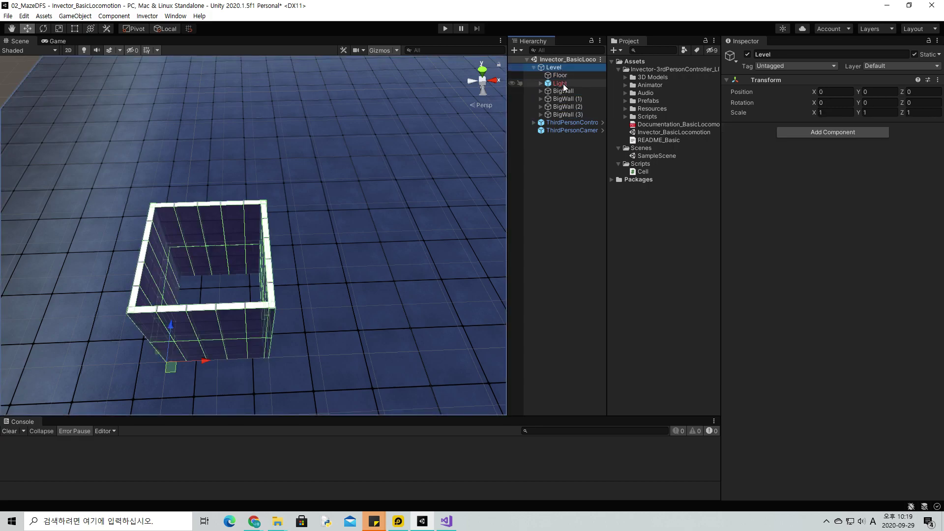
right_click(558, 68)
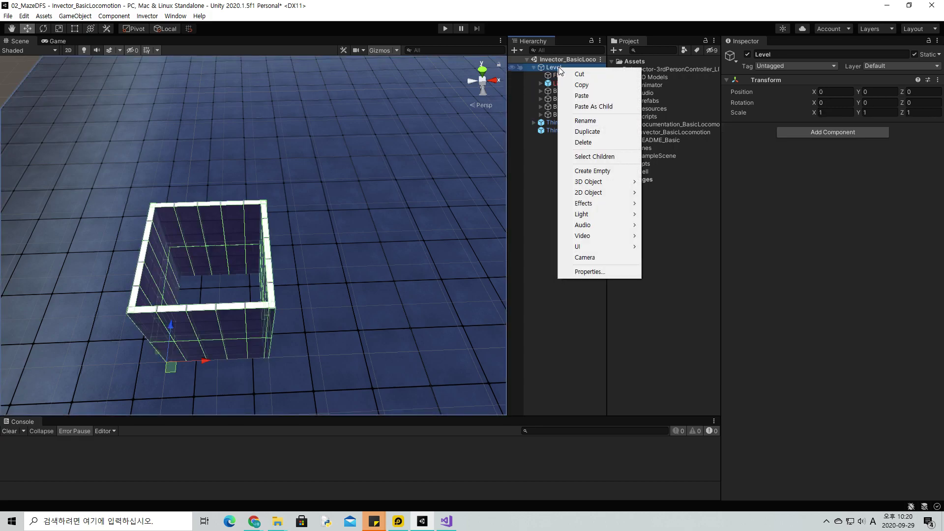
left_click(588, 171)
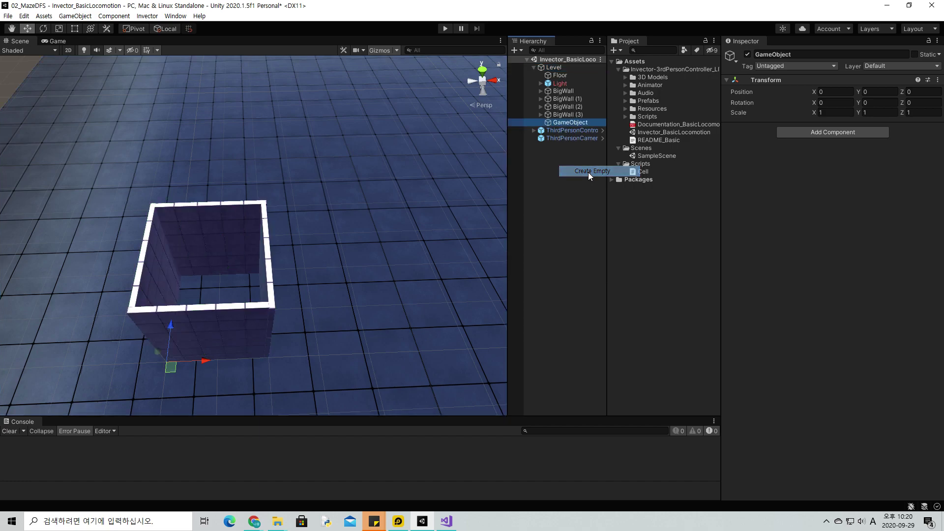
Make all four BigWall objects children of the new GameObject
left_click(564, 90)
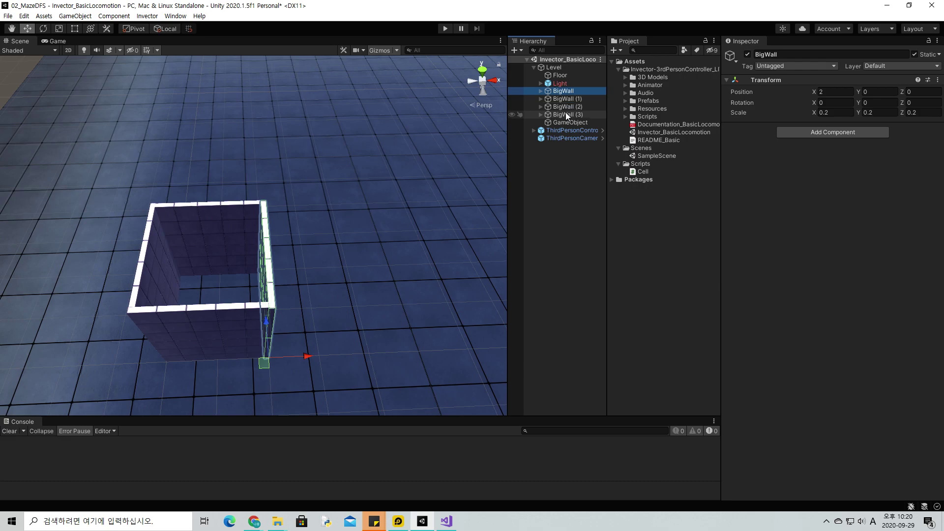
left_click(565, 122)
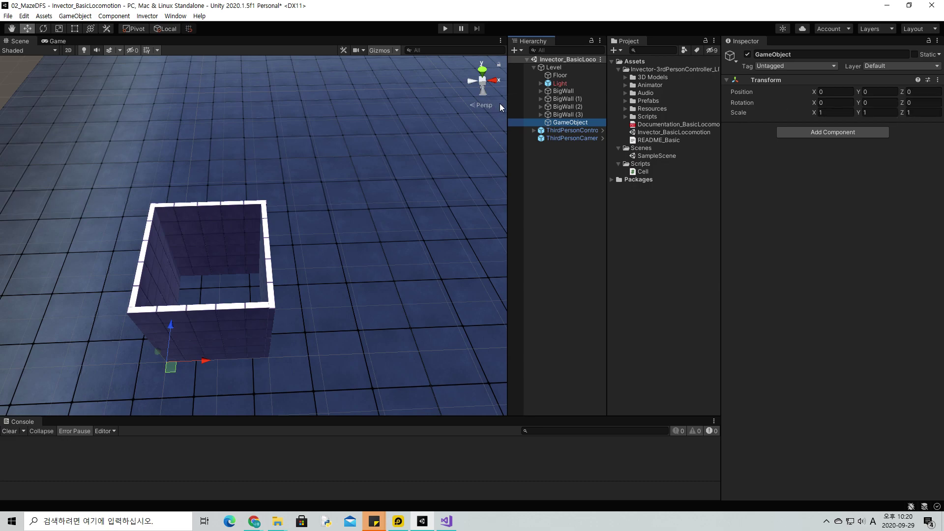
left_click(555, 92)
left_click(563, 112, "shift")
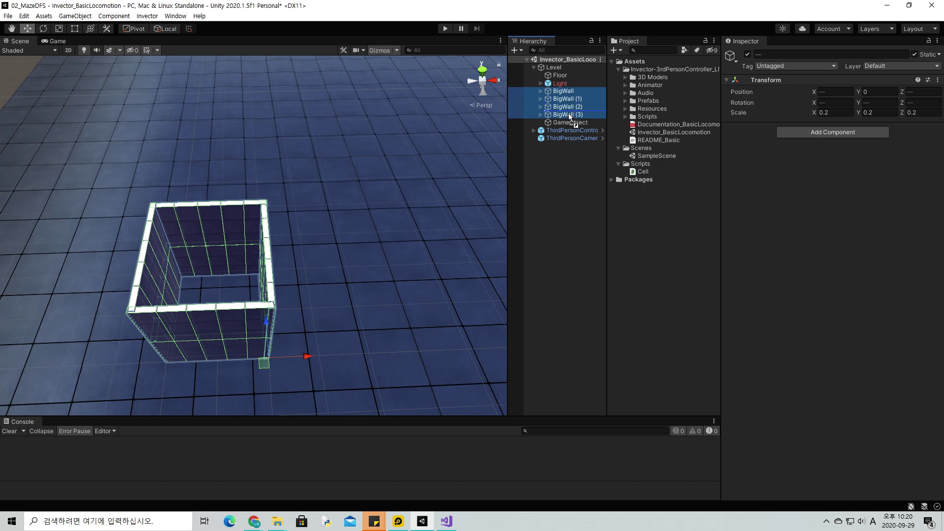
left_click_drag(569, 116, 571, 123)
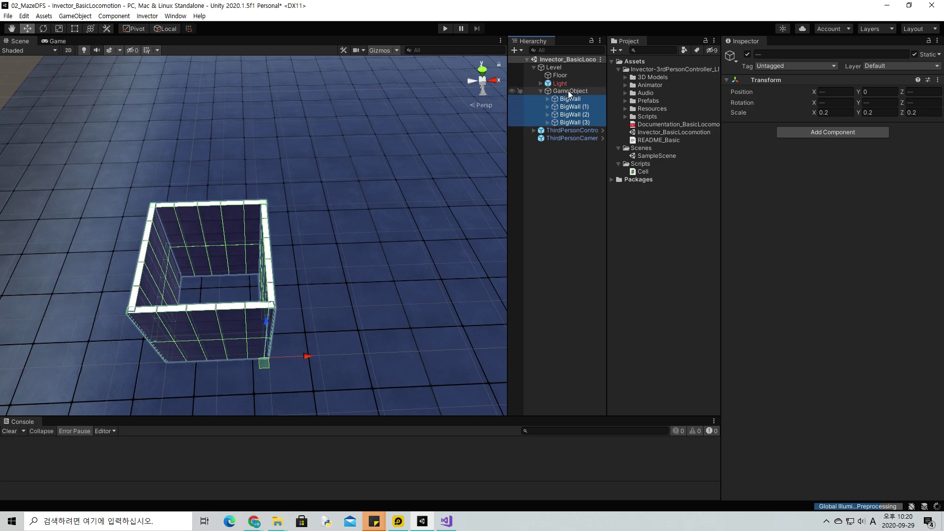
left_click(568, 90)
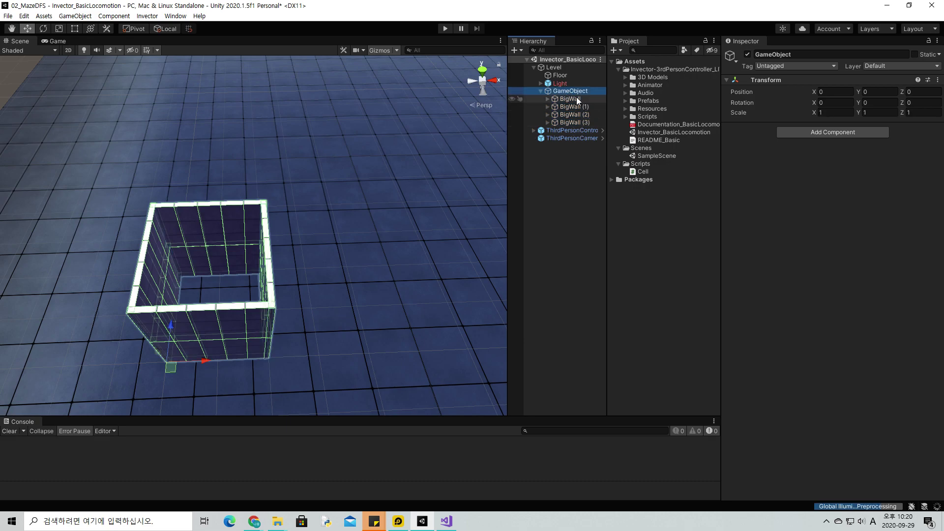
Check each of the four walls now under the GameObject
left_click(576, 97)
left_click(571, 91)
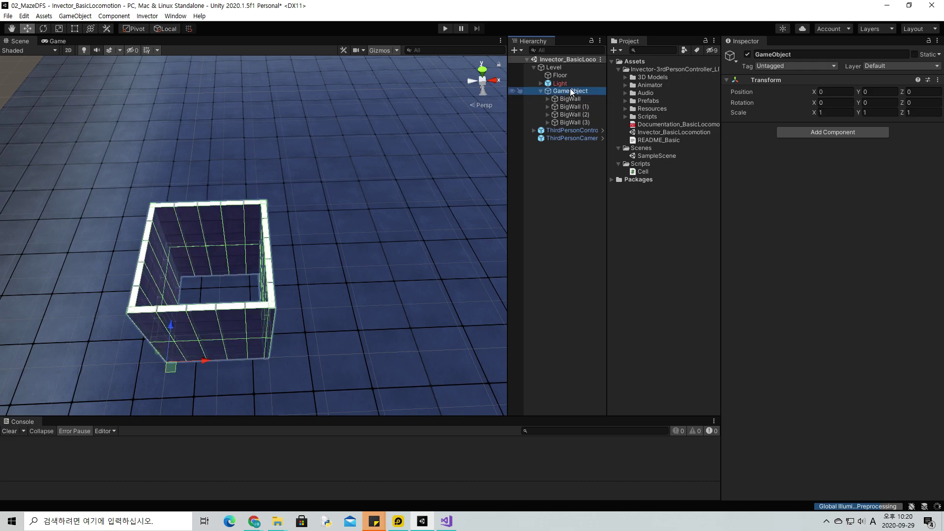
left_click(576, 105)
left_click(577, 99)
left_click(574, 115)
left_click(575, 123)
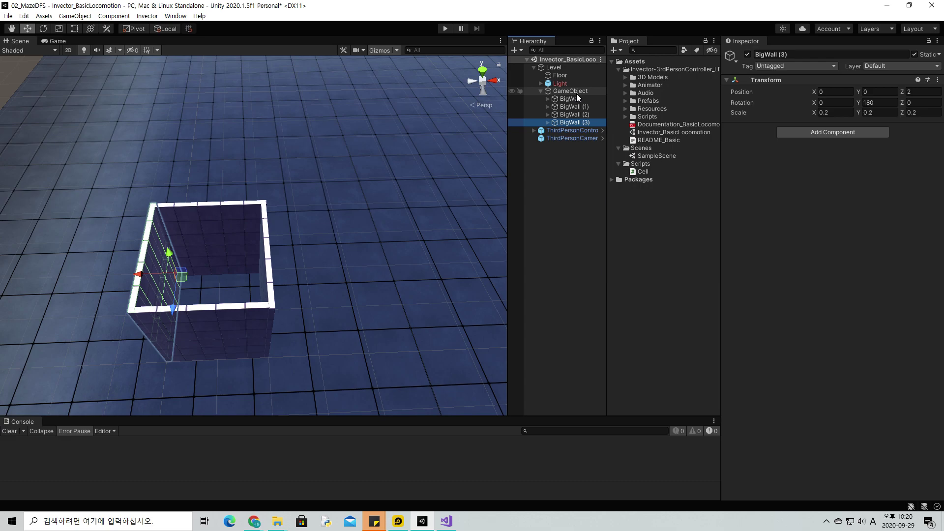
Rename the GameObject to Cell
left_click(576, 93)
type("Cell")
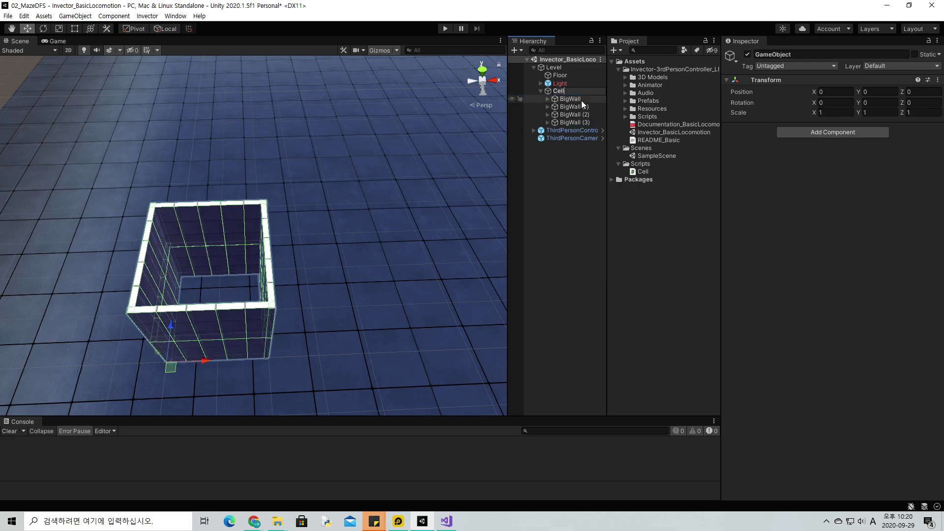
key("Return")
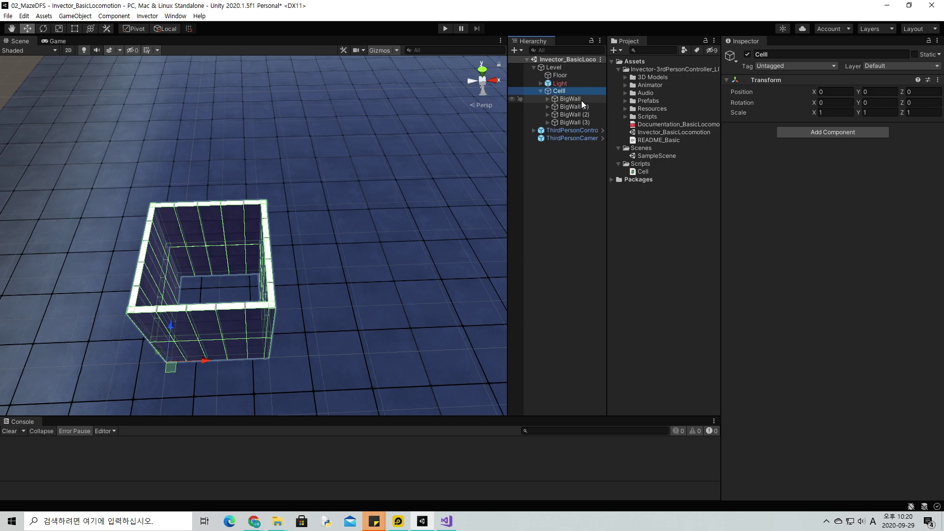
left_click(577, 91)
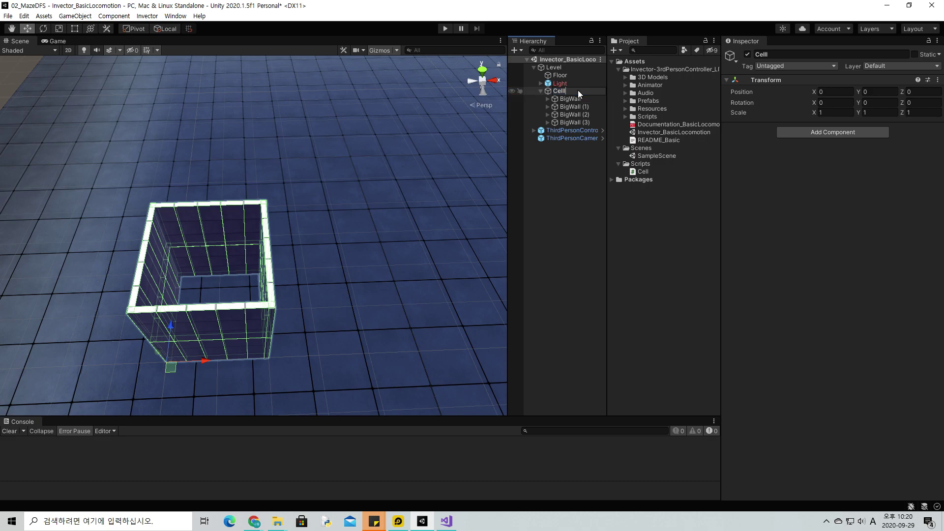
key("Return")
Inspect BigWall through BigWall (3) one by one, then view the whole Cell box
left_click(573, 99)
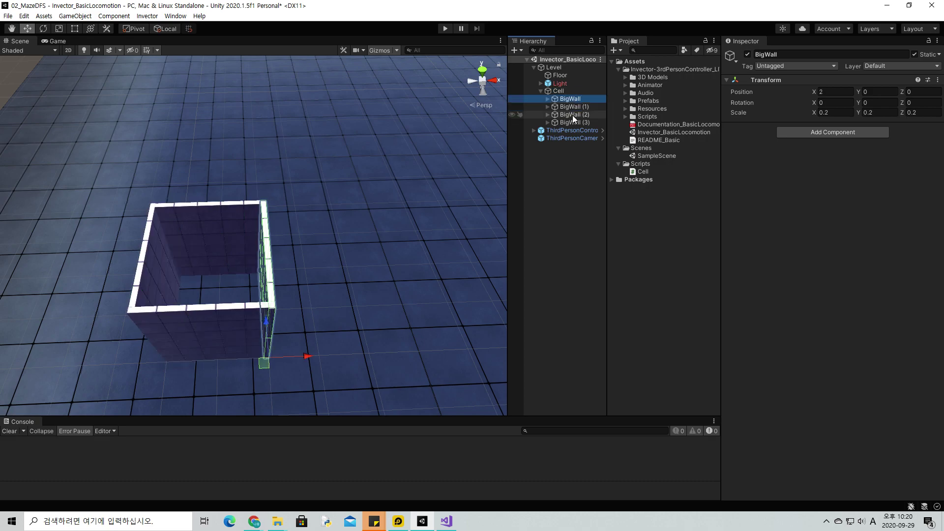
left_click(569, 107)
left_click(570, 115)
left_click(571, 122)
left_click(571, 99)
left_click(570, 107)
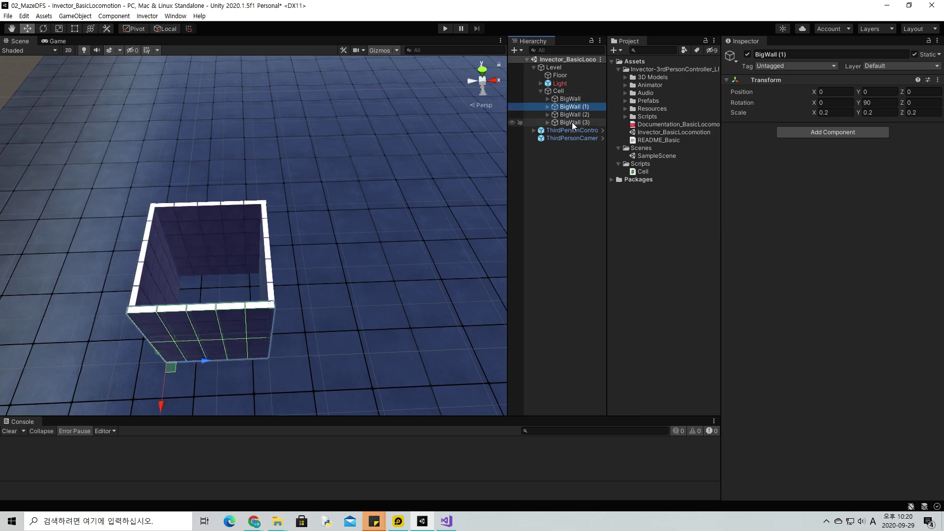
left_click(571, 120)
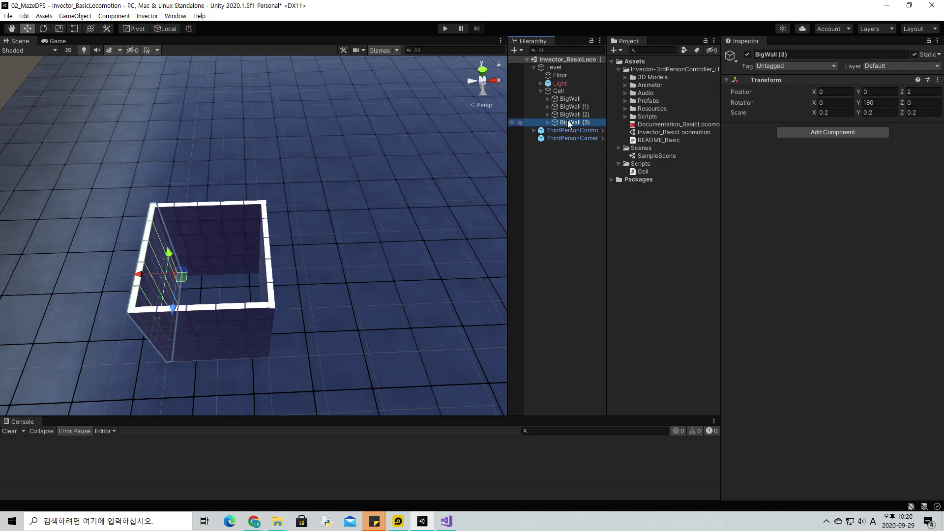
left_click(570, 99)
left_click(561, 91)
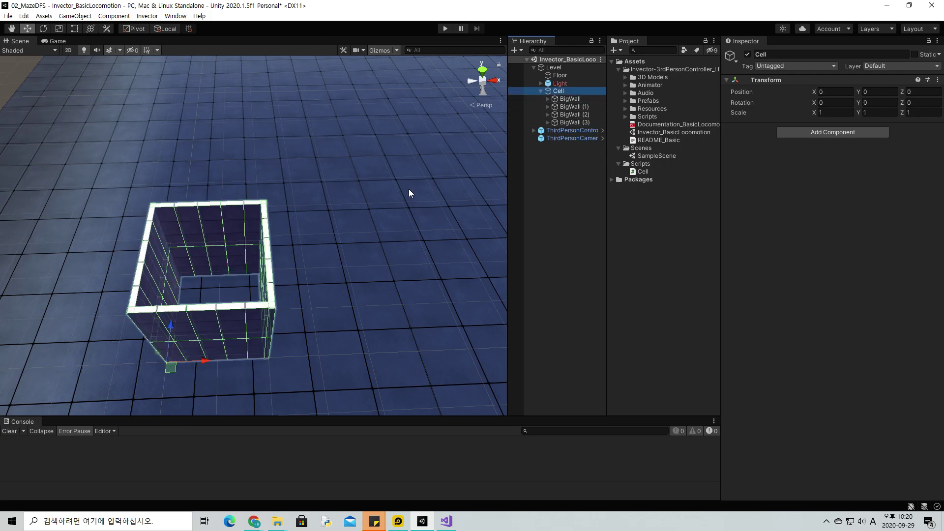
right_click_drag(309, 241, 234, 267)
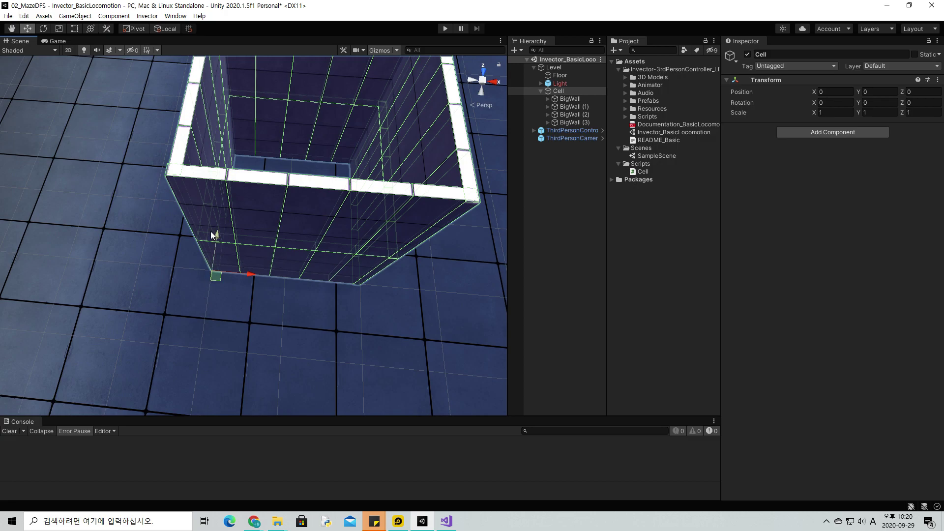
mouse_move(284, 328)
right_mouse_down()
mouse_move(331, 279)
mouse_move(264, 329)
right_mouse_up()
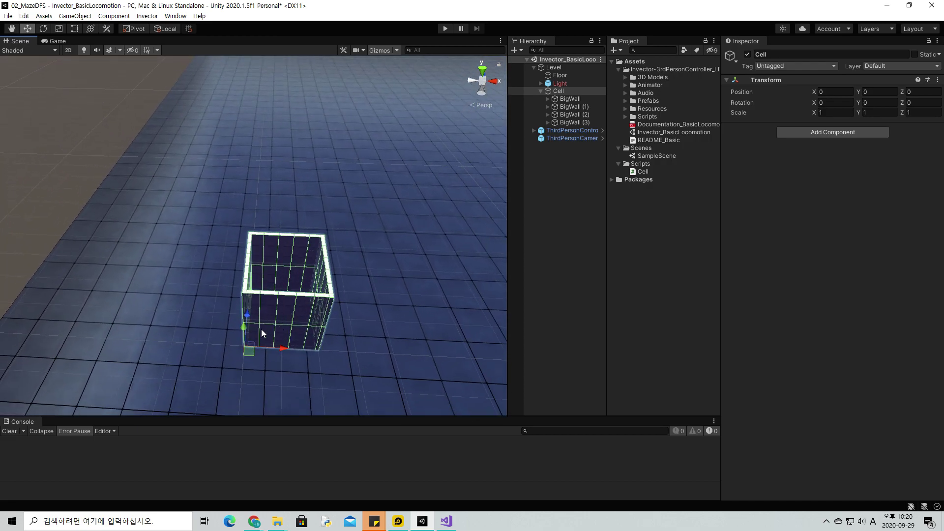
left_click(573, 99)
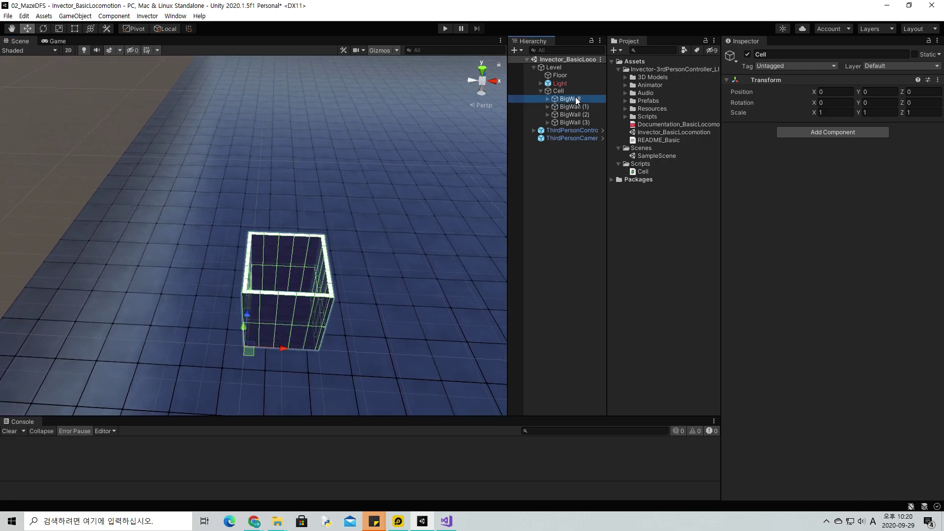
Rename BigWall (2) to FowrdWall
left_click(585, 107)
left_click(579, 115)
left_click(797, 53)
type("F")
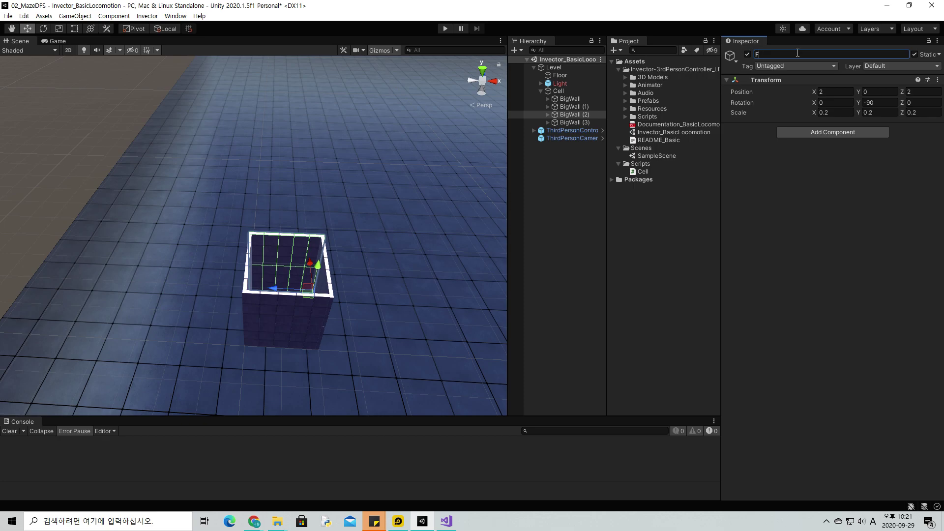
type("o")
key("BackSpace")
key("BackSpace")
type("w")
key("BackSpace")
type("r")
key("BackSpace")
key("BackSpace")
type("wrd")
type("Wal;l")
type("l")
key("Return")
Rename BigWall (1) to BackWall
left_click(562, 122)
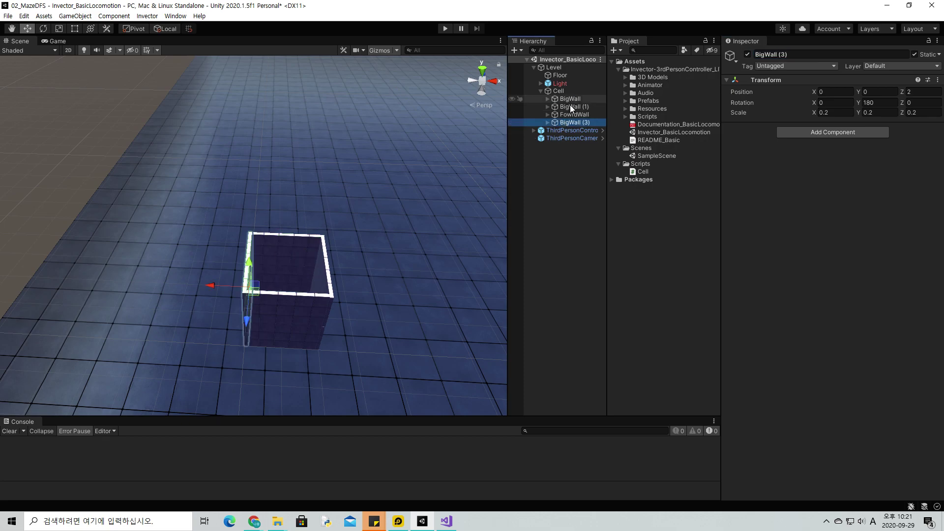
left_click(569, 98)
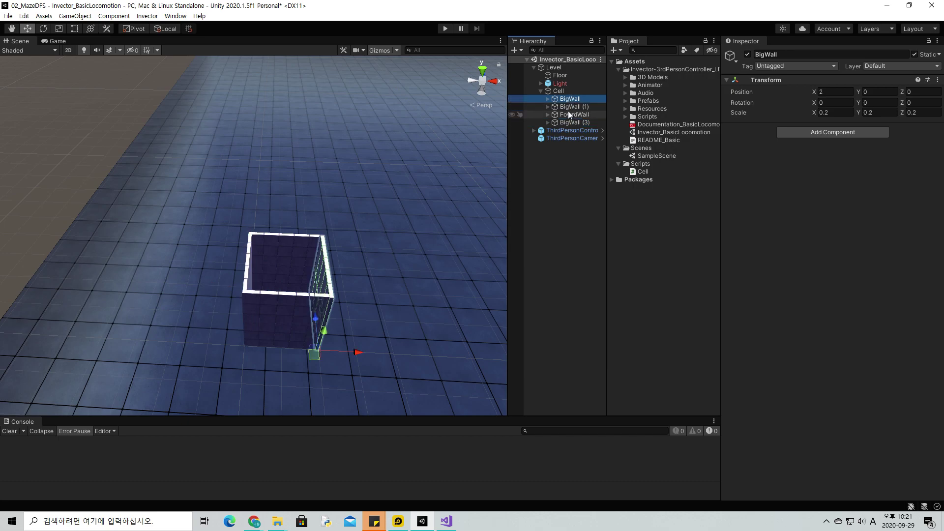
left_click(569, 108)
left_click(759, 55)
type("ba")
key("BackSpace")
key("BackSpace")
type("BackWall")
key("Return")
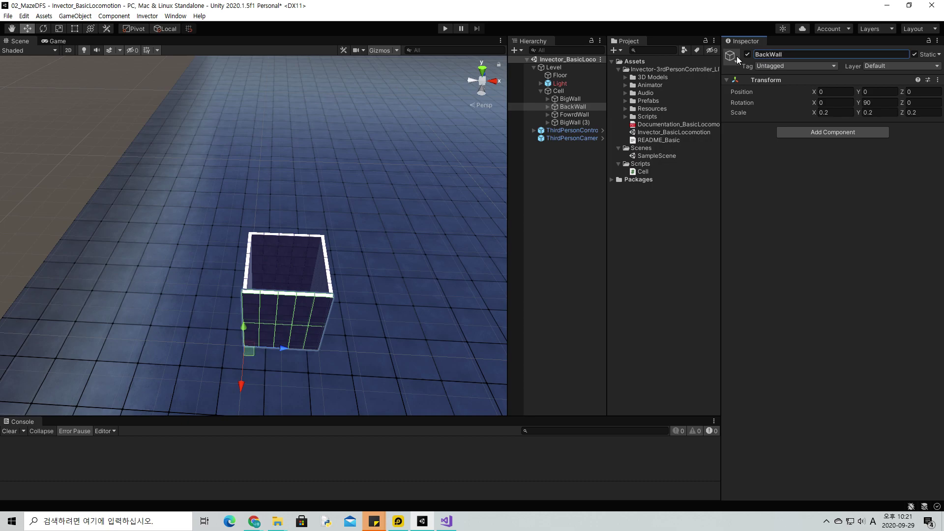
Rename BigWall (3) to LeftWall and BigWall to RightWall
left_click(580, 122)
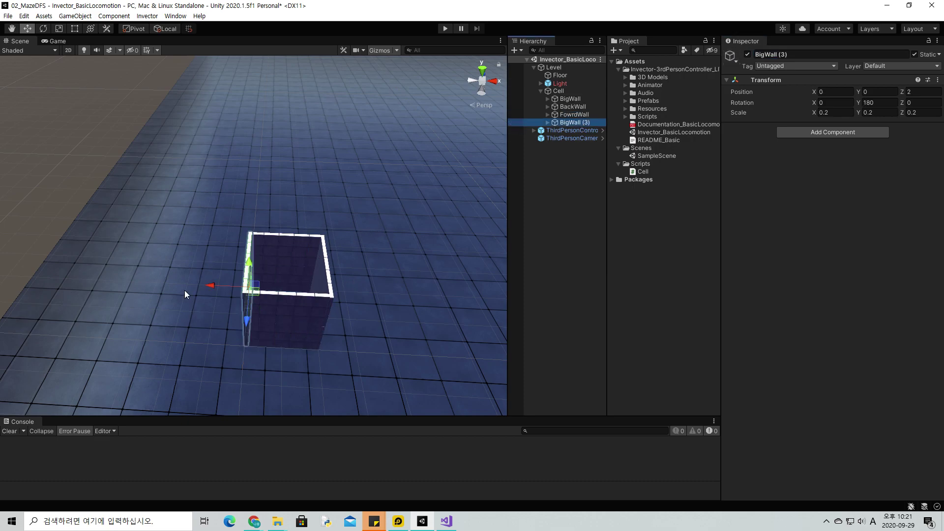
left_click(793, 55)
type("LeftWall")
key("Return")
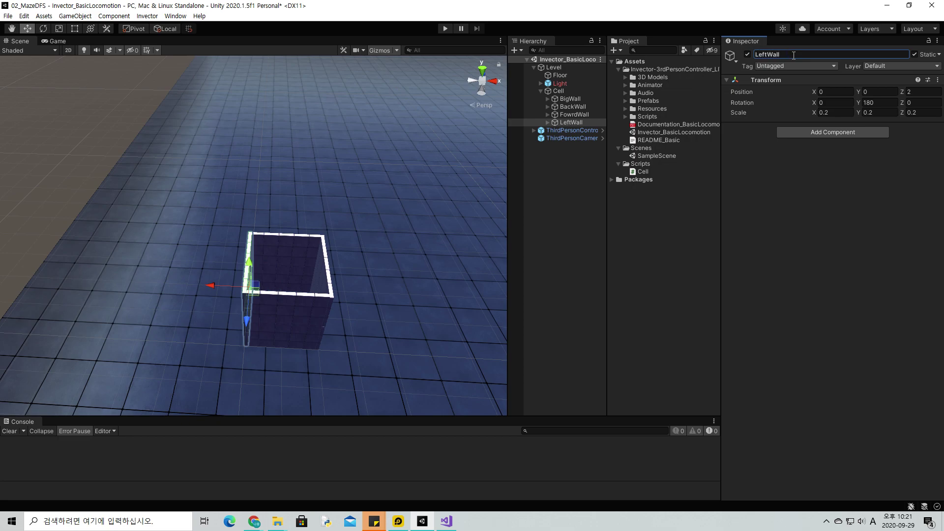
left_click(576, 107)
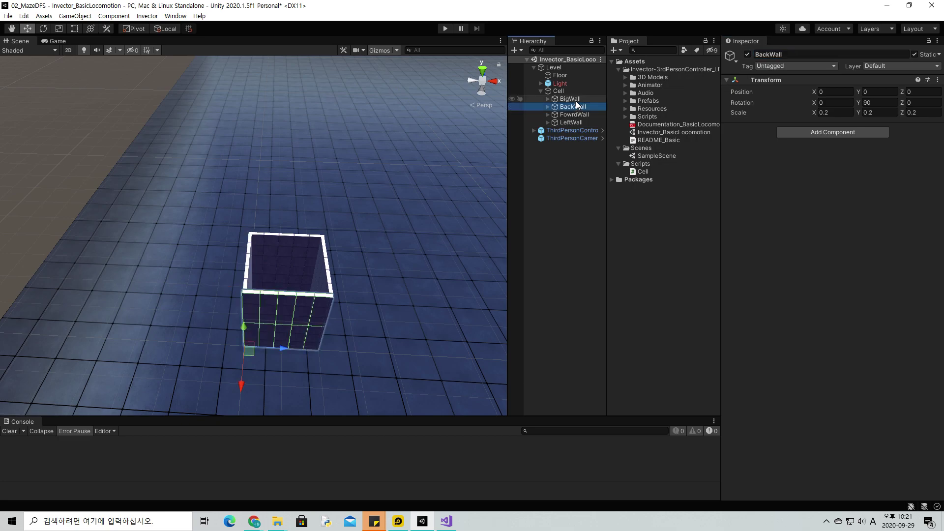
left_click(577, 100)
left_click(795, 54)
type("RightWall")
key("Return")
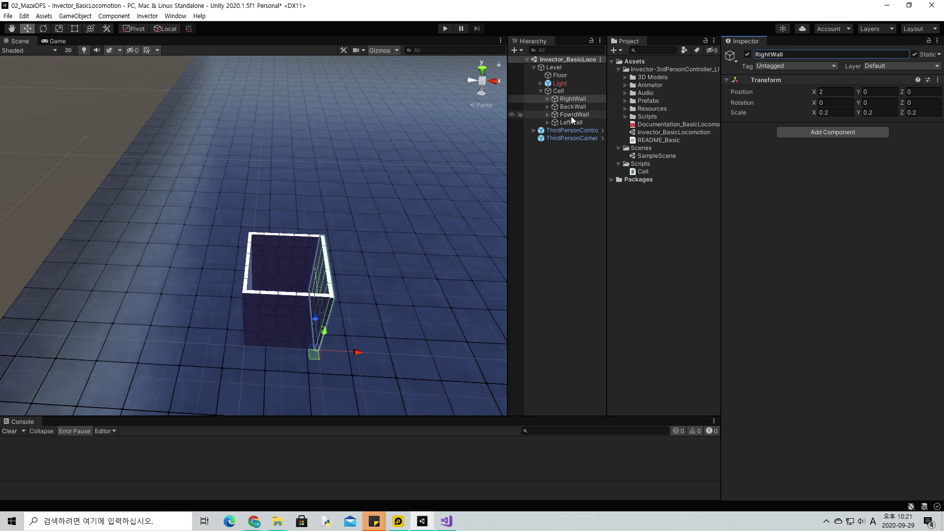
left_click(559, 92)
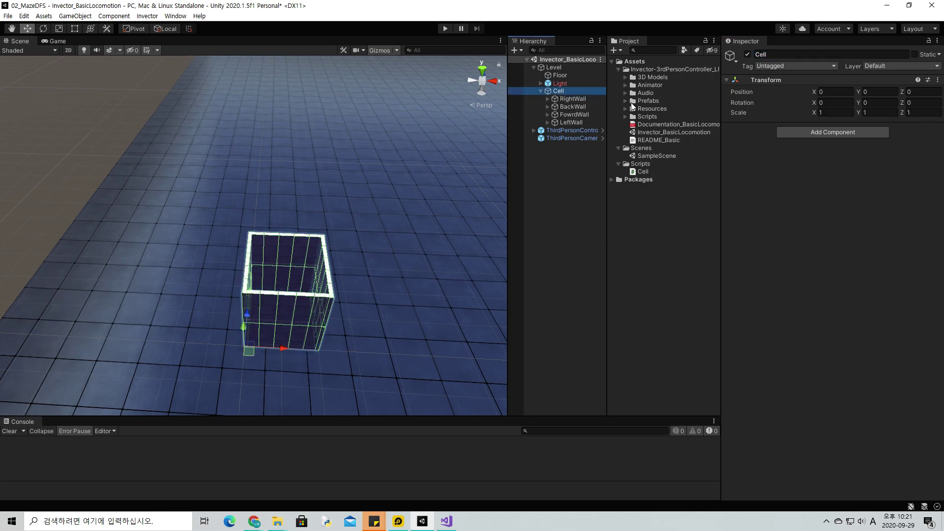
left_click(540, 92)
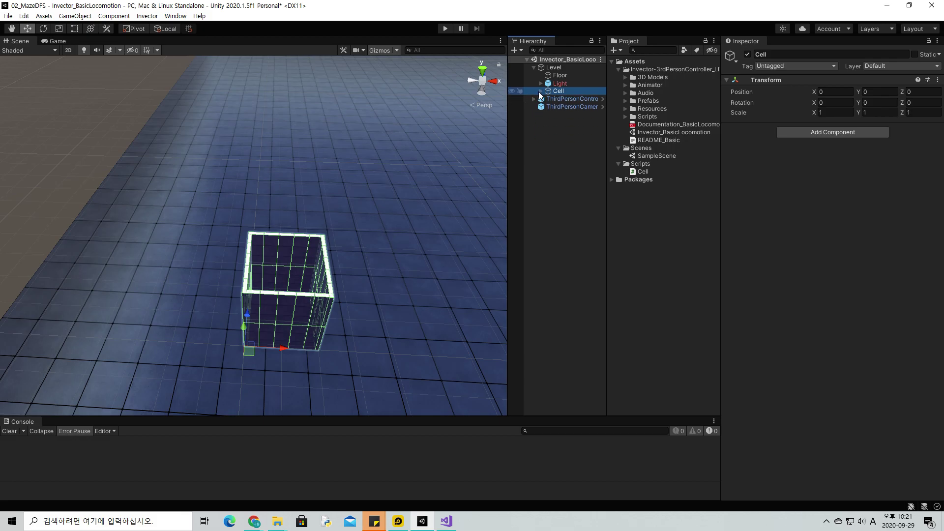
Review the renamed walls inside Cell and select the Cell parent
left_click(541, 91)
scroll(432, 285, "down", 2)
scroll(435, 169, "up", 3)
right_click_drag(435, 173, 432, 227)
left_click(540, 91)
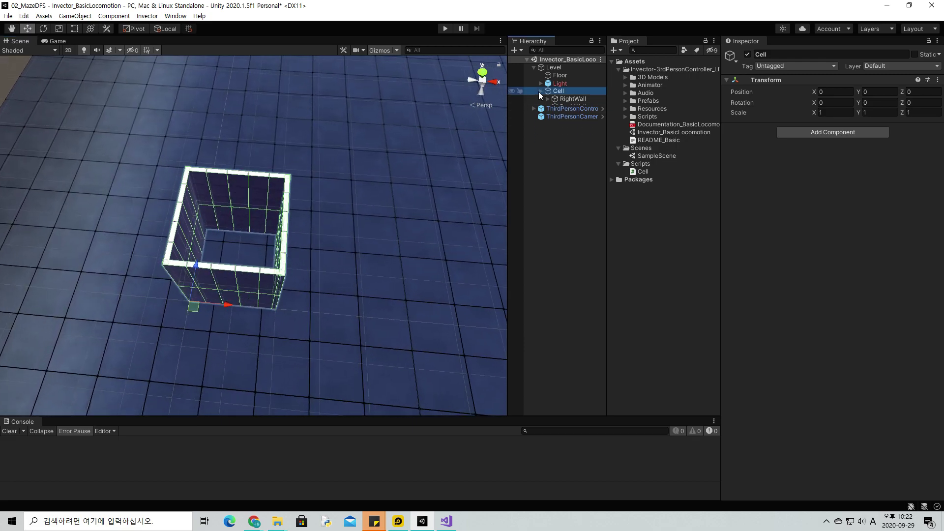
left_click(542, 91)
left_click(564, 99)
left_click(564, 106)
left_click(586, 98)
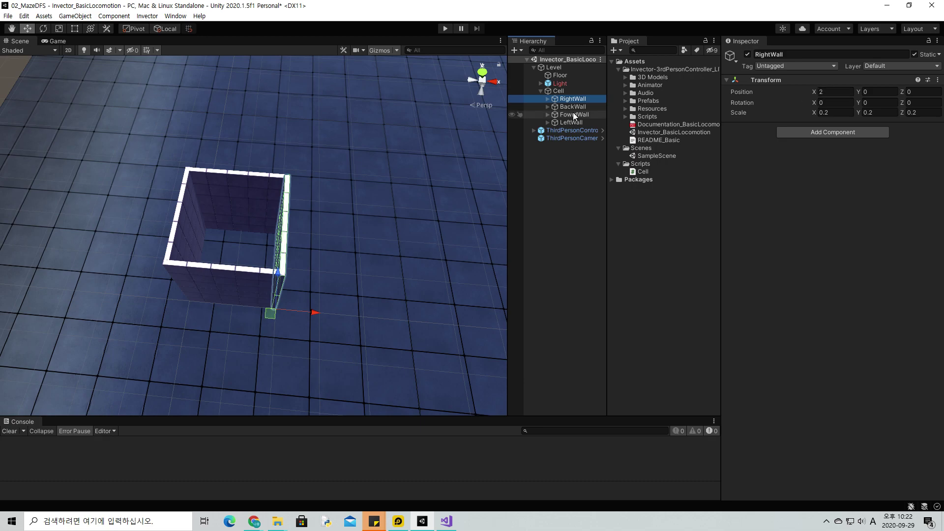
left_click(559, 91)
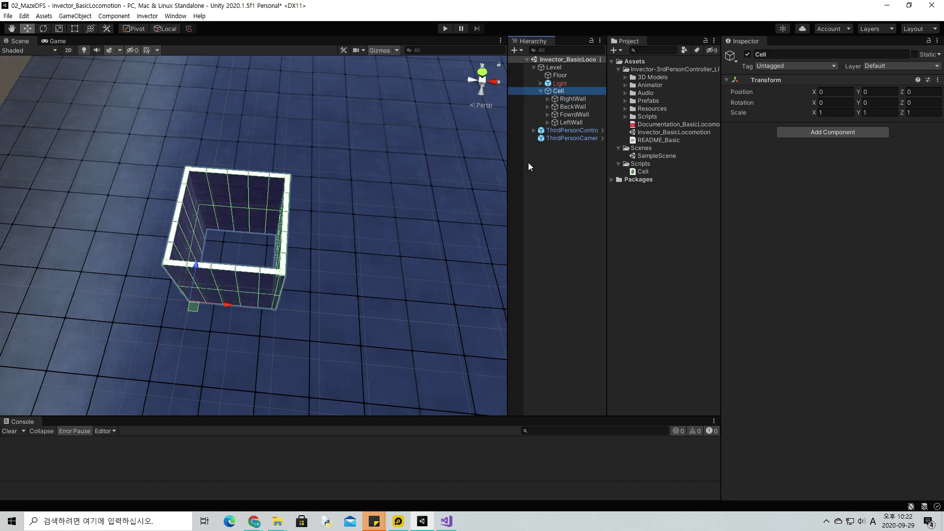
Duplicate Cell and place Cell (1) at Position X 2
key("ctrl+d")
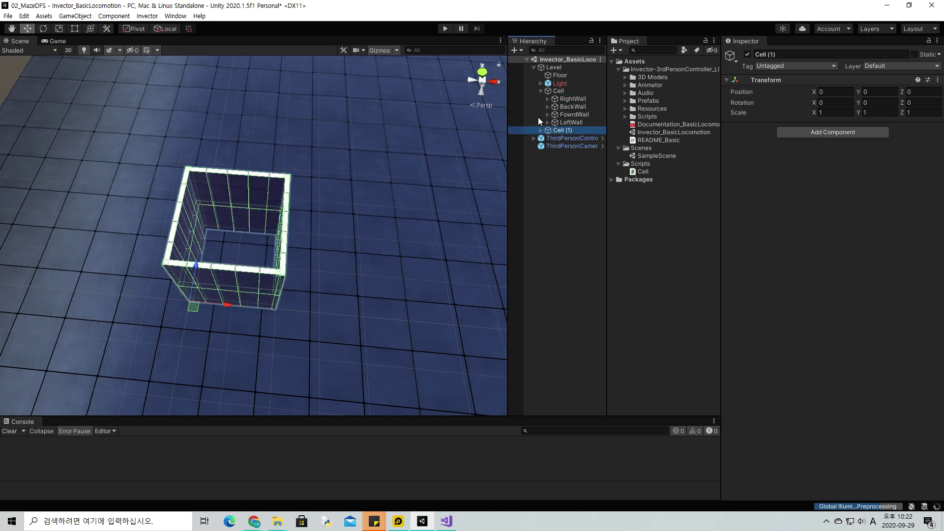
left_click(540, 92)
left_click(836, 92)
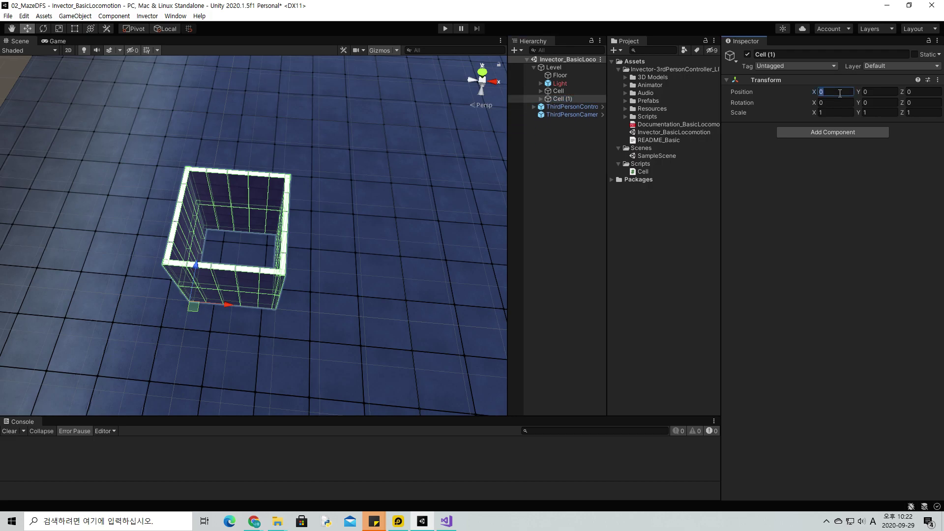
type("2")
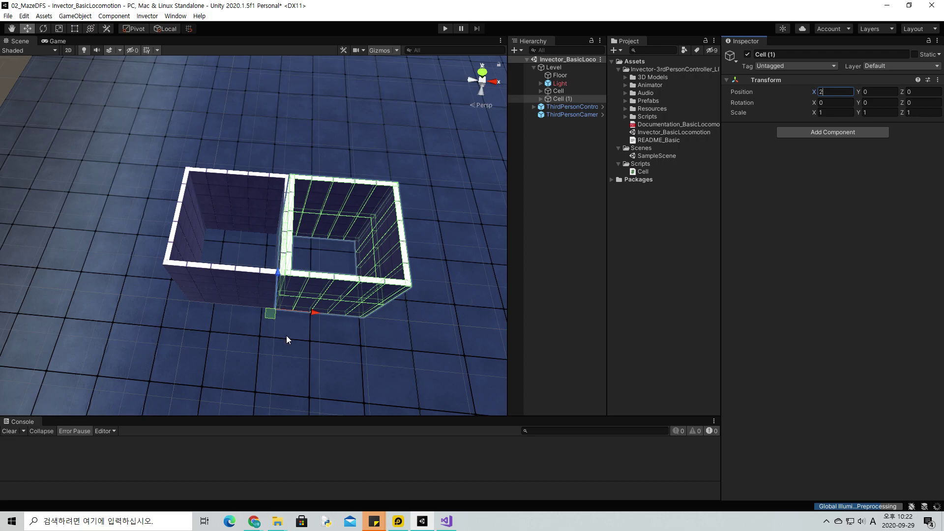
left_click(297, 338)
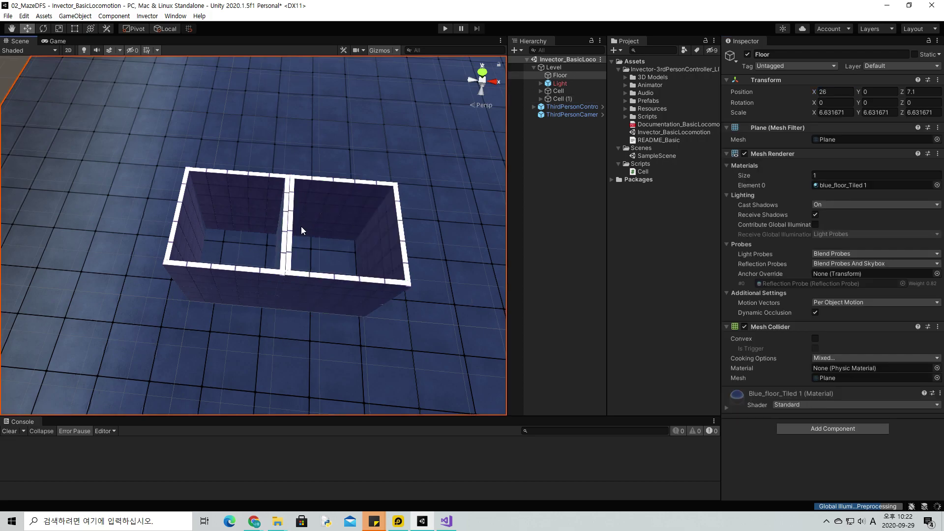
left_click(555, 92)
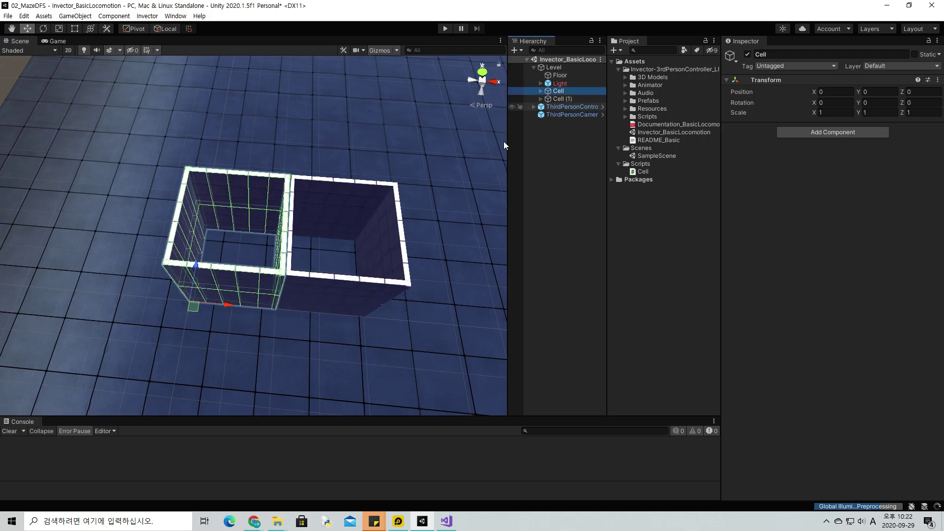
left_click(554, 99)
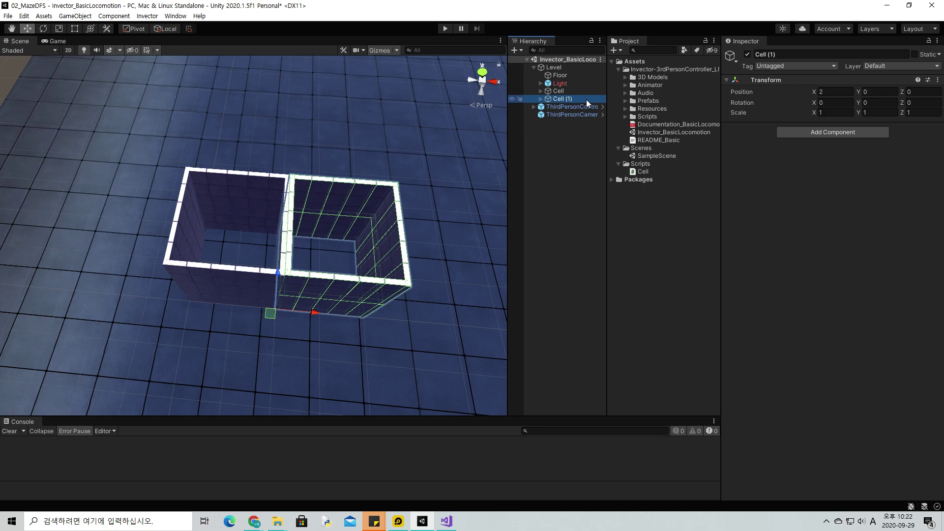
Duplicate Cell (1) and set Cell (2) Position Z to 2
key("ctrl+d")
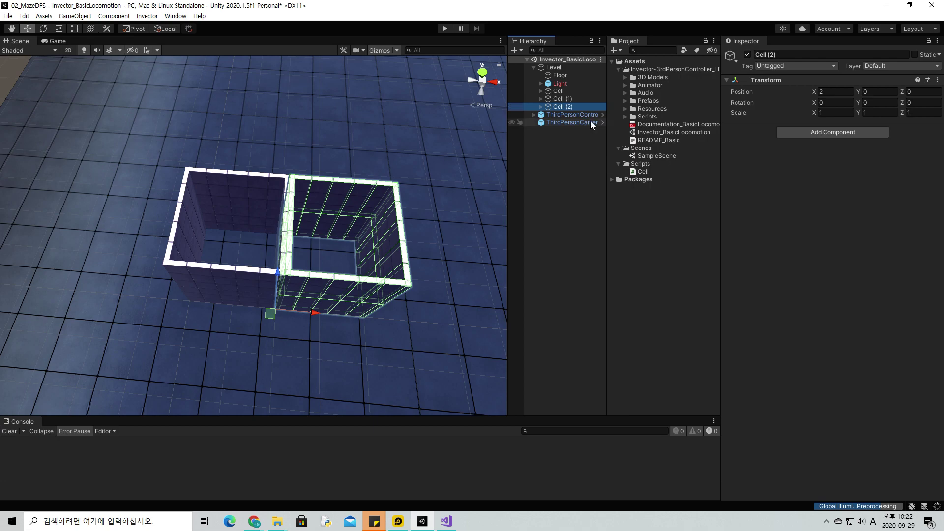
left_click(579, 101)
left_click(576, 106)
left_click(923, 92)
type("2")
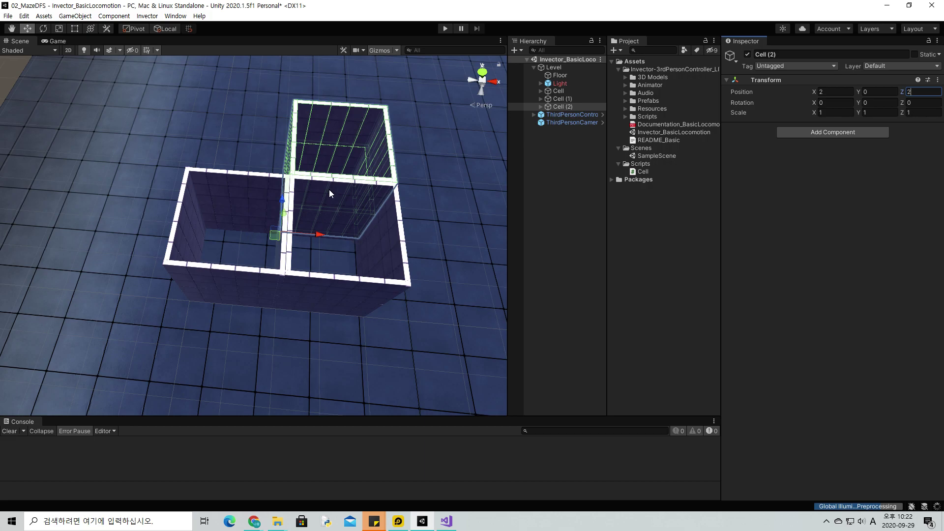
Delete the trial copies Cell (1) and Cell (2)
mouse_move(331, 71)
right_mouse_down()
mouse_move(374, 188)
mouse_move(335, 225)
right_mouse_up()
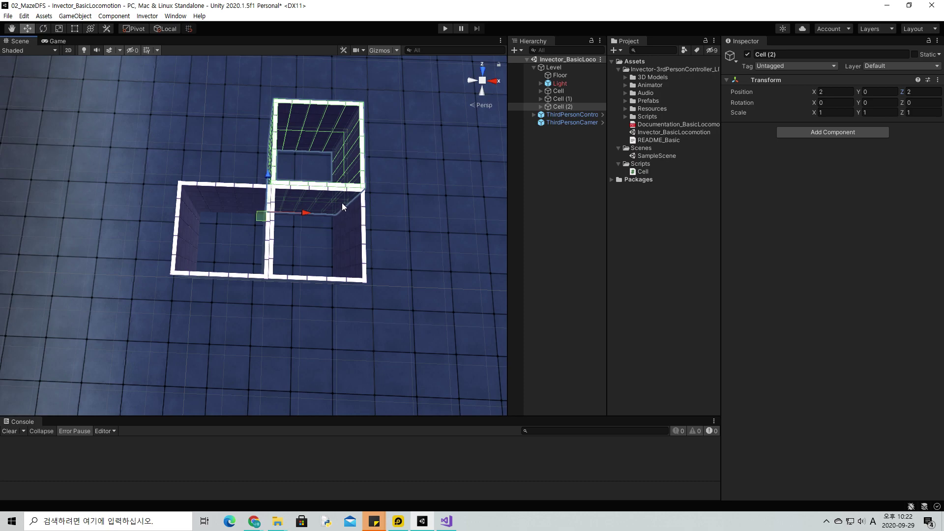
left_click(568, 100)
left_click(568, 105, "ctrl")
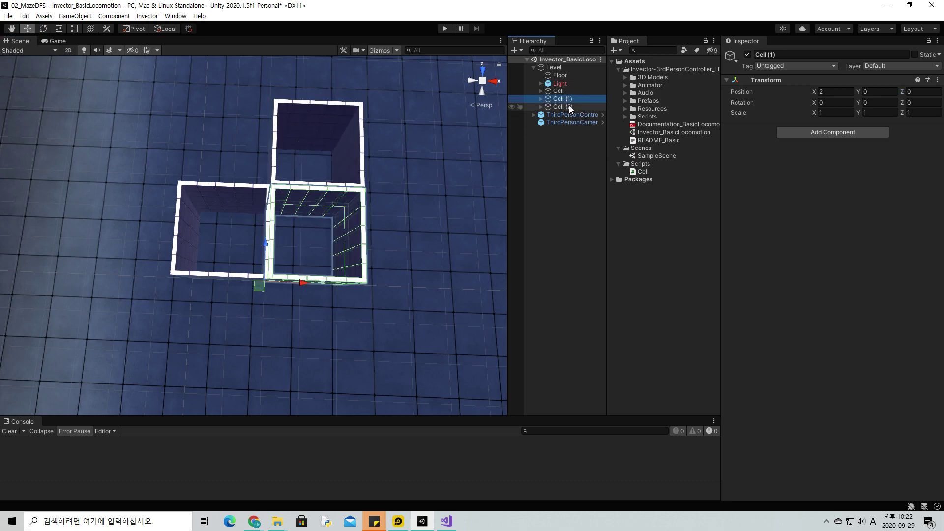
key("Delete")
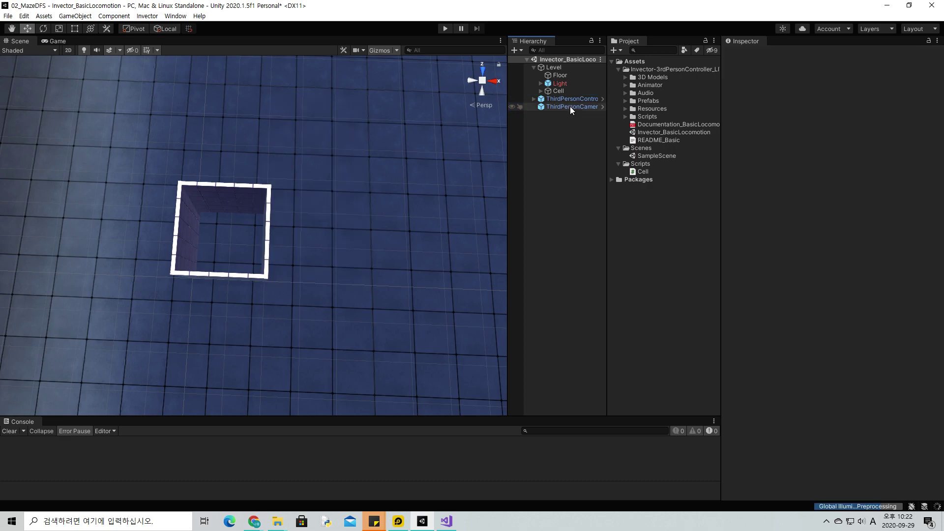
Delete the old Scripts folder that held the Cell script
left_click(638, 172)
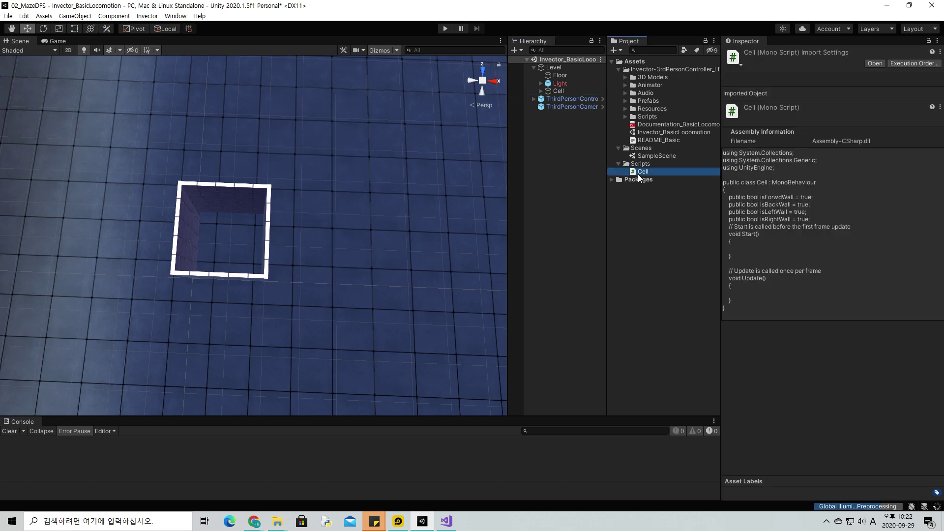
left_click(640, 163)
left_click(639, 172)
left_click(654, 165)
left_click(648, 171)
left_click(647, 165)
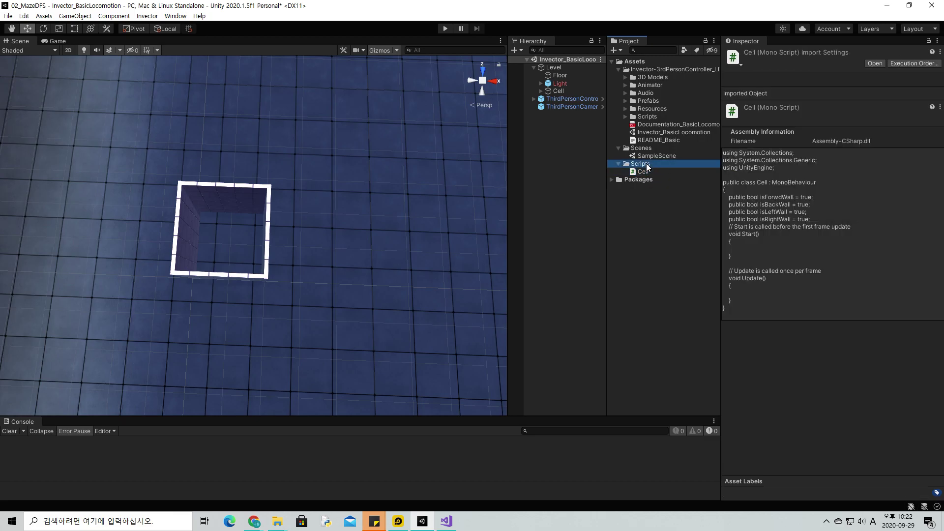
key("Delete")
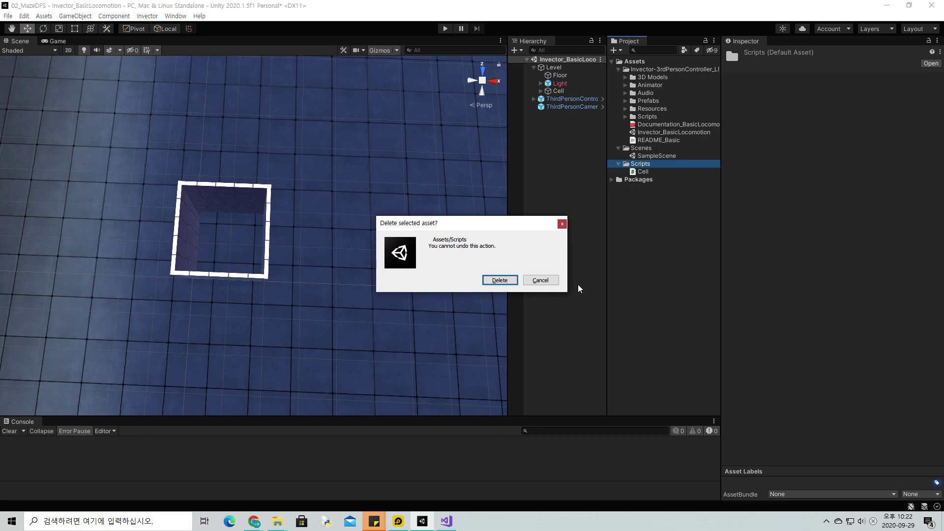
left_click(496, 278)
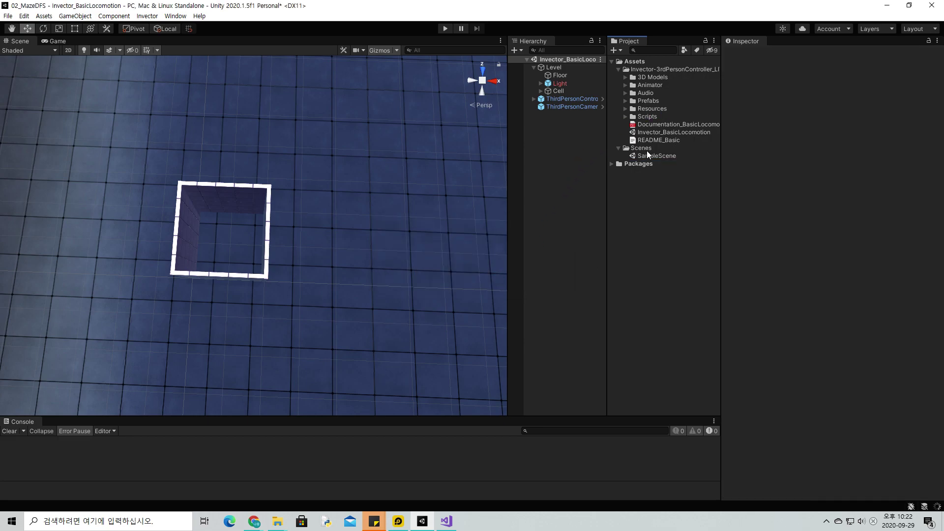
Create a new empty folder under Assets
right_click(641, 62)
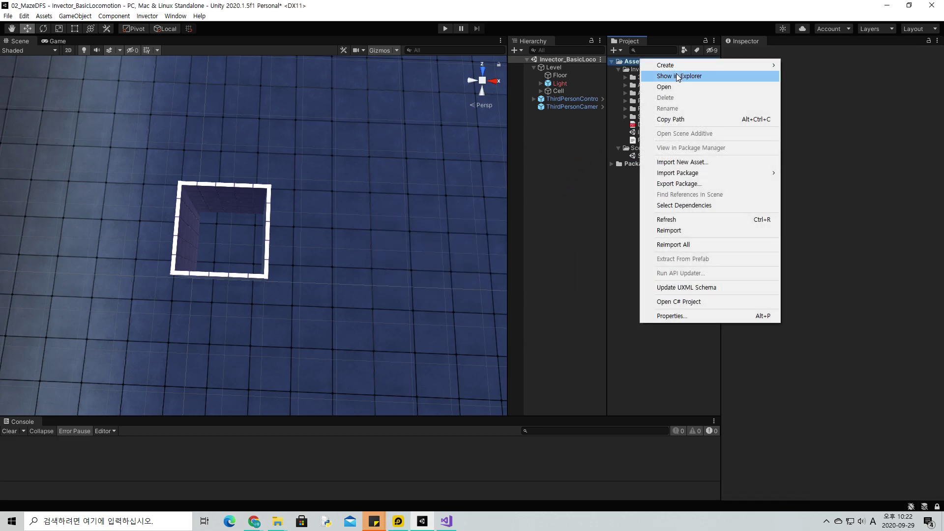
mouse_move(681, 65)
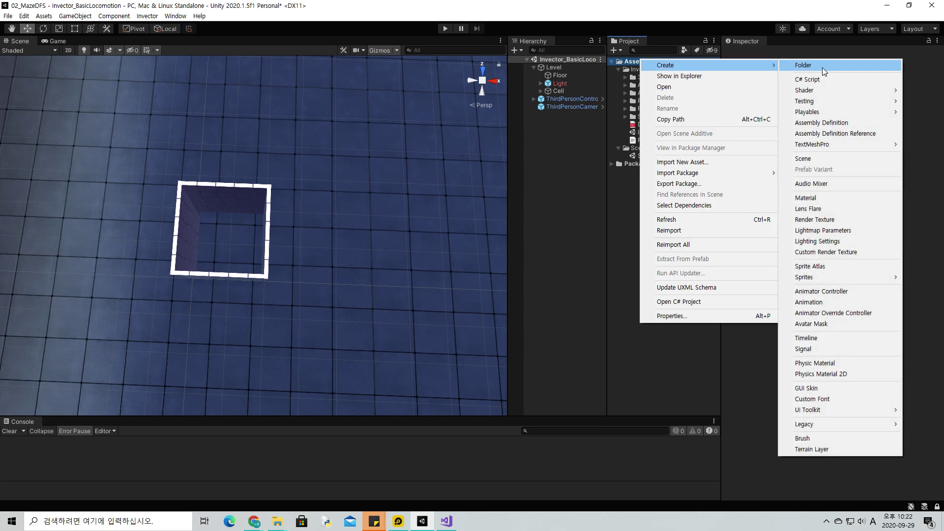
left_click(822, 67)
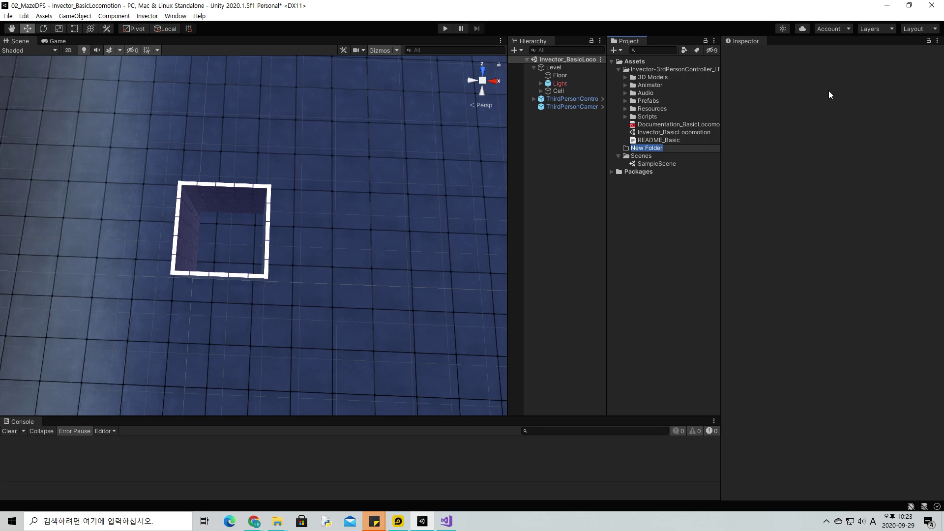
Name the folder 'Scripts', add a C# script 'Cell' inside it, and select the Cell object
type("Scripts")
key("Return")
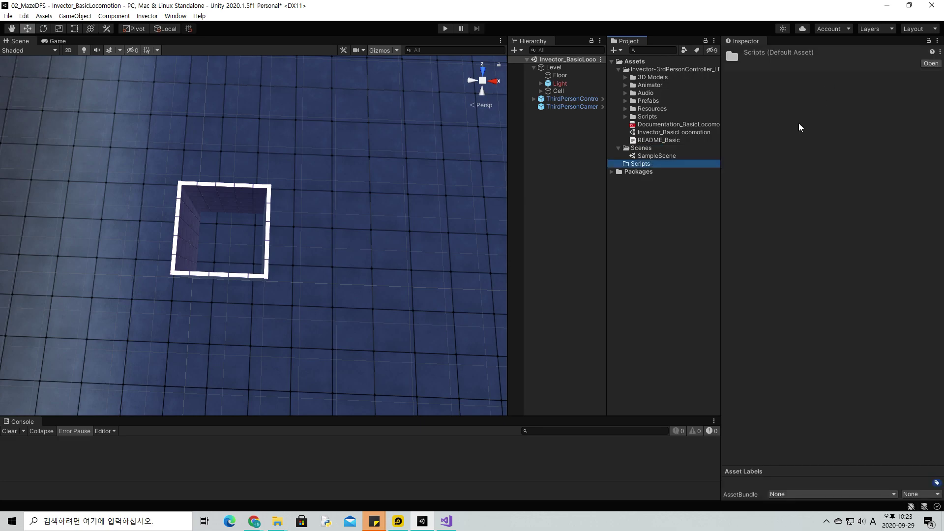
right_click(642, 165)
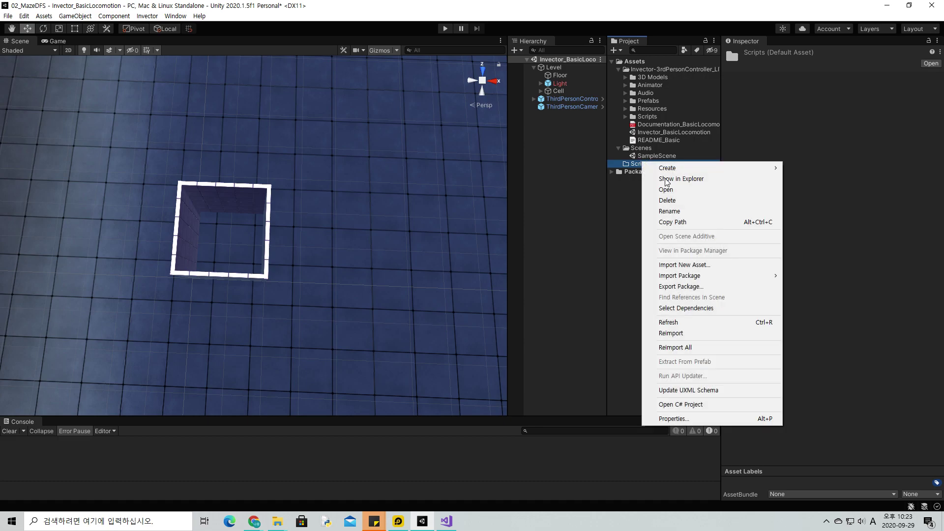
mouse_move(693, 170)
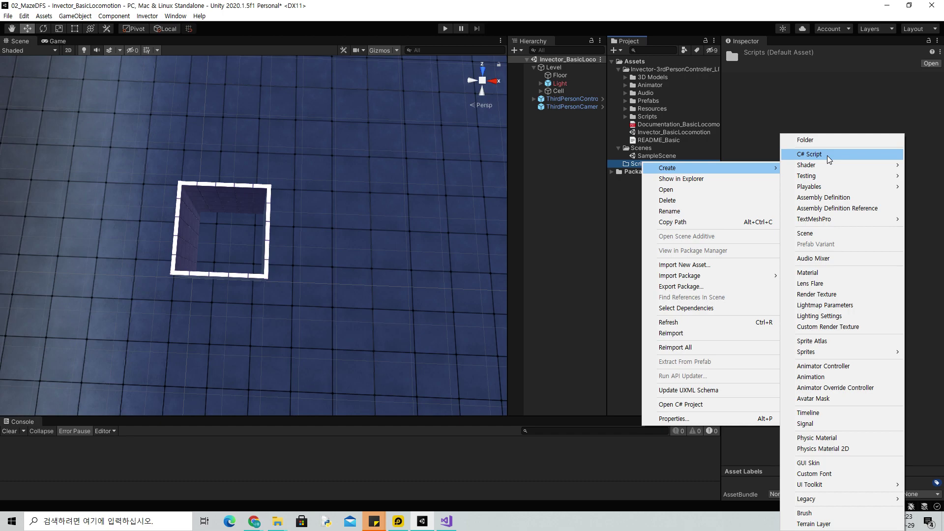
left_click(827, 156)
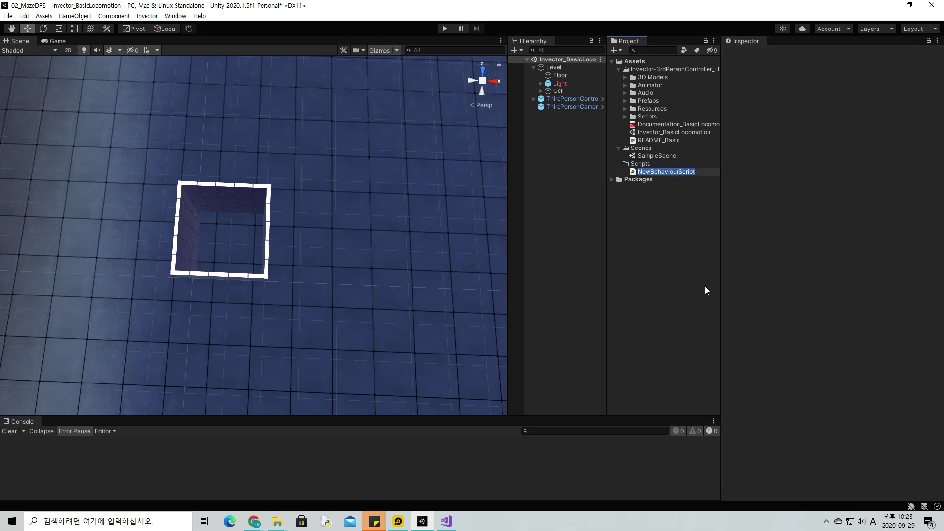
type("Cell")
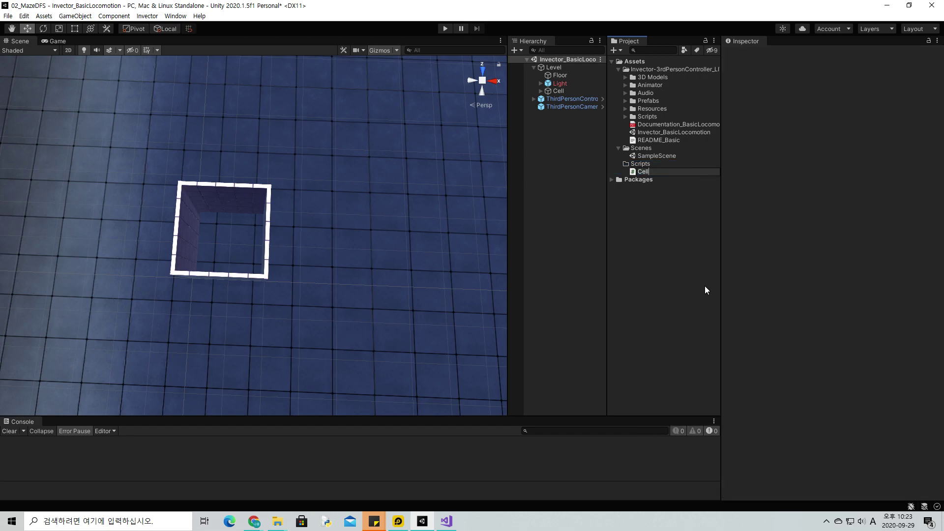
key("Return")
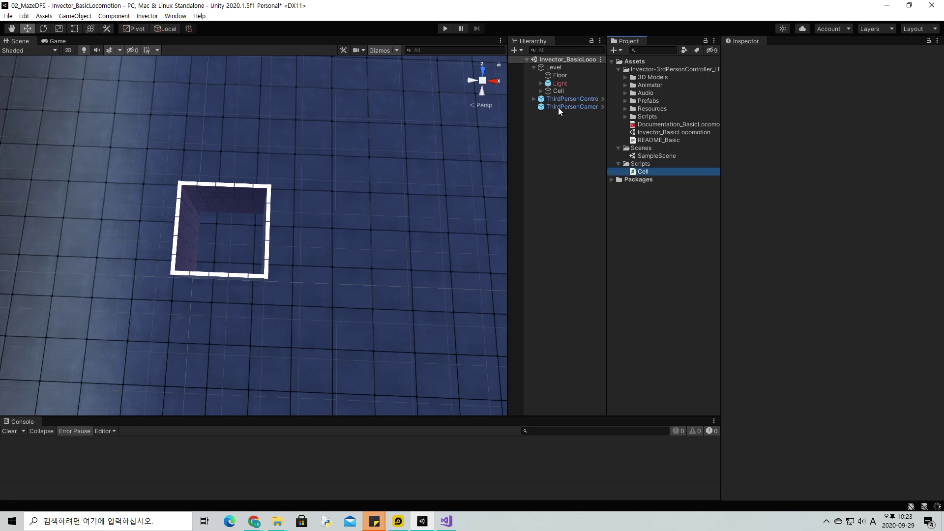
left_click(551, 90)
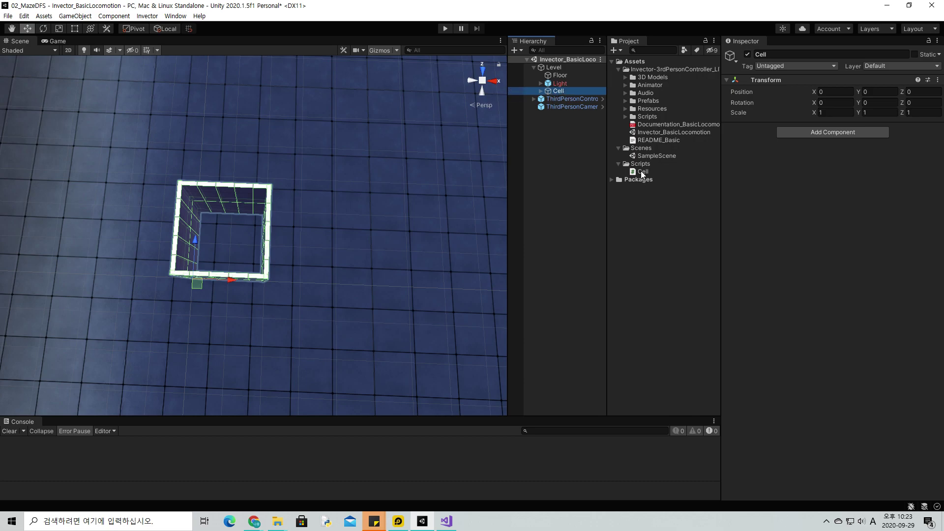
Drag the Cell script onto the Cell object's Inspector and open Cell.cs for editing
left_click_drag(648, 173, 769, 159)
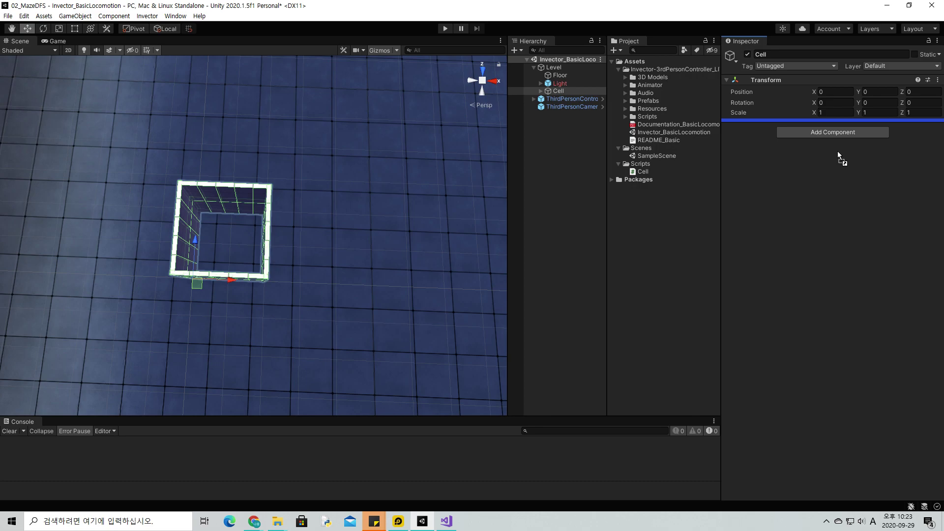
left_click_drag(837, 151, 837, 152)
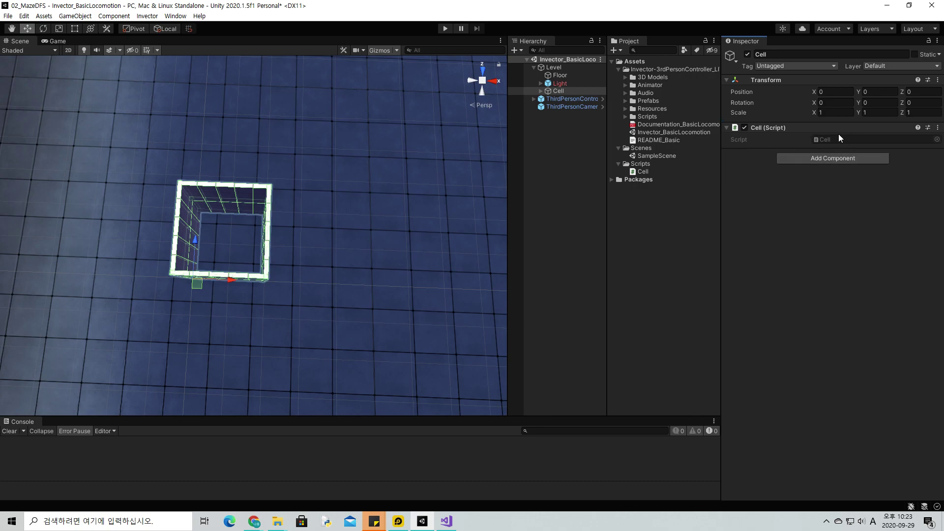
double_click(847, 138)
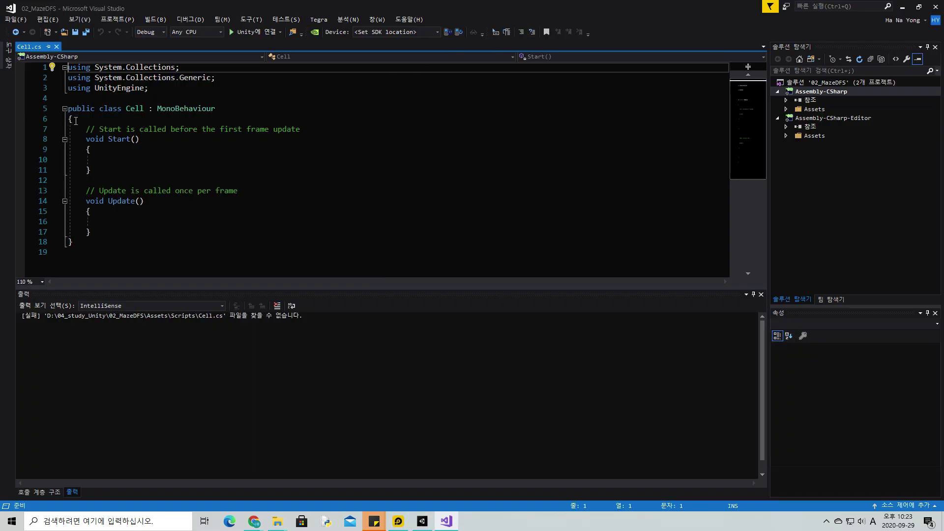
Add a field 'public bool isForwardWall = true;' at the top of the Cell class
left_click(91, 120)
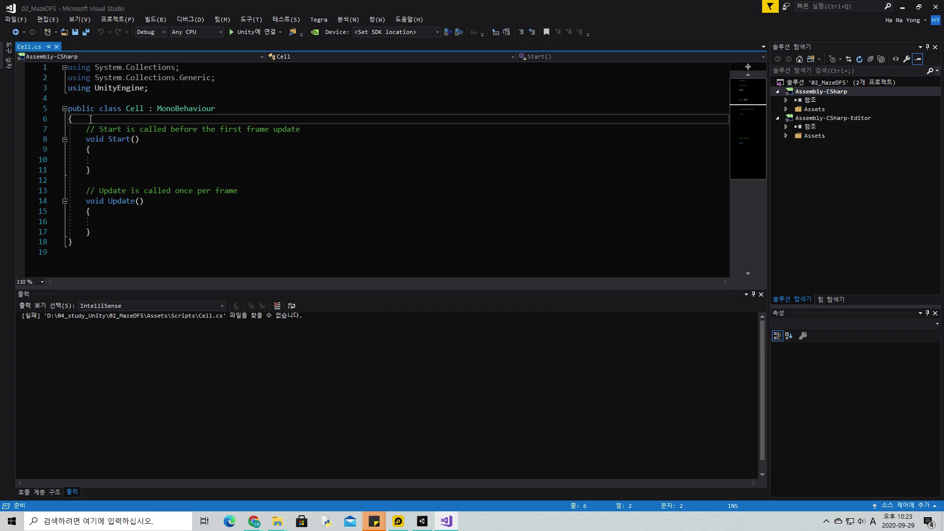
key("Return")
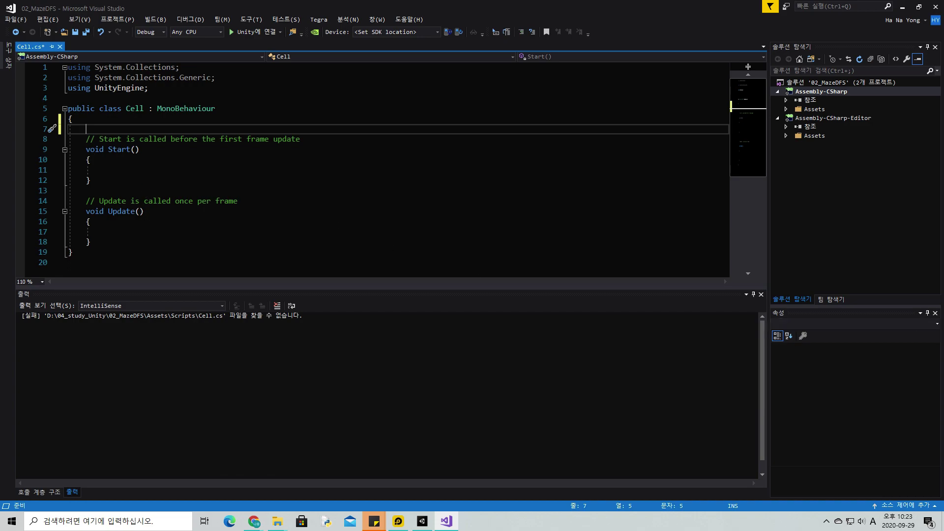
key("alt+Tab")
type("public bool ")
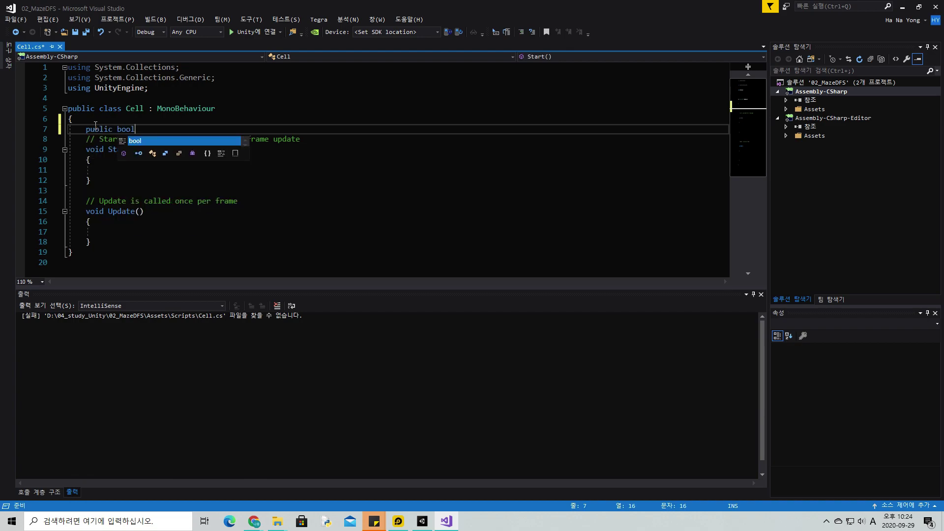
type("isfo")
type("or")
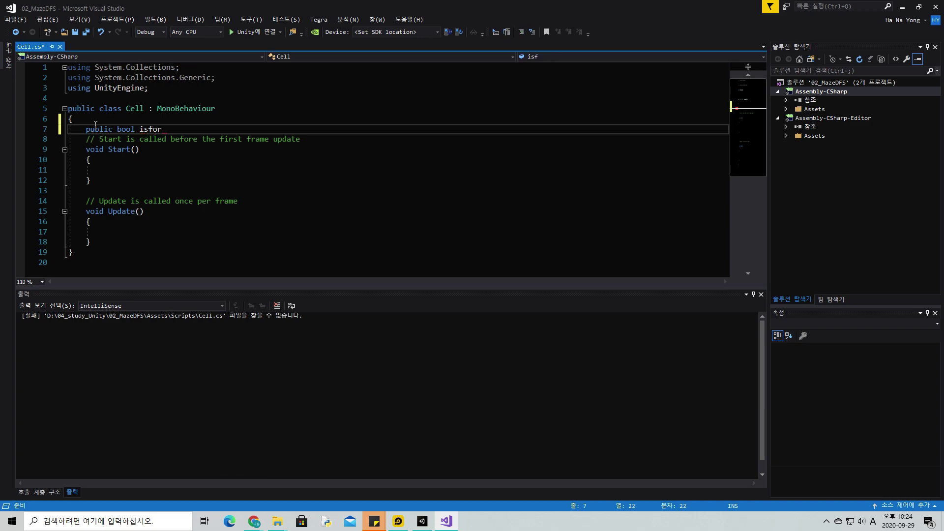
type("wra")
key("BackSpace")
key("BackSpace")
type("ard")
key("Left")
key("BackSpace")
type("F")
type("wall")
key("BackSpace")
key("BackSpace")
key("BackSpace")
key("BackSpace")
type("Wall = trud")
key("BackSpace")
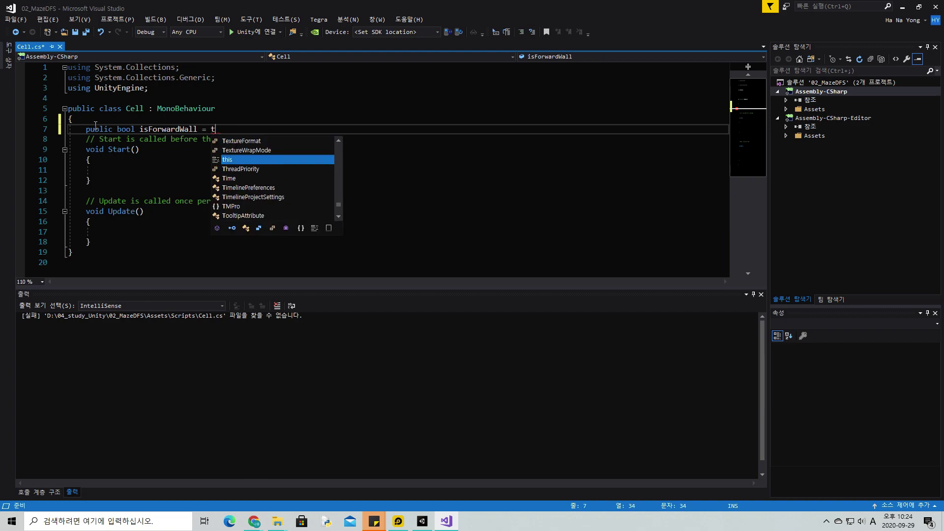
type("e;")
key("Return")
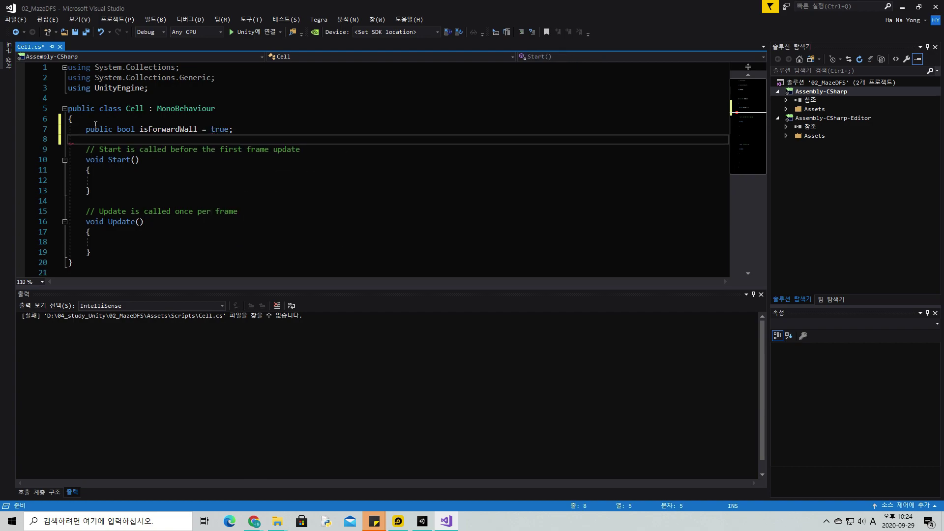
Add public bools isBackWall, isLeftWall and isRightWall, all true, and save Cell.cs
type("public bool isBackWa")
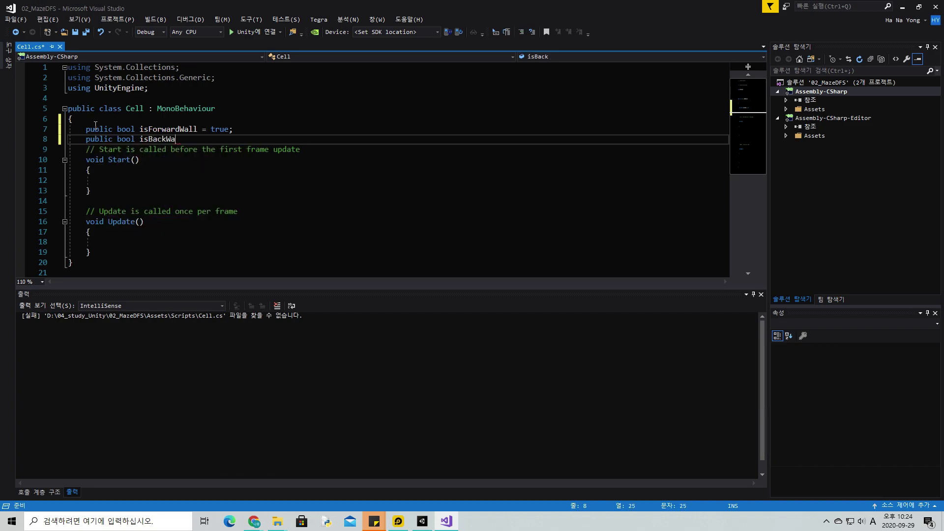
type("ll = true;")
key("Return")
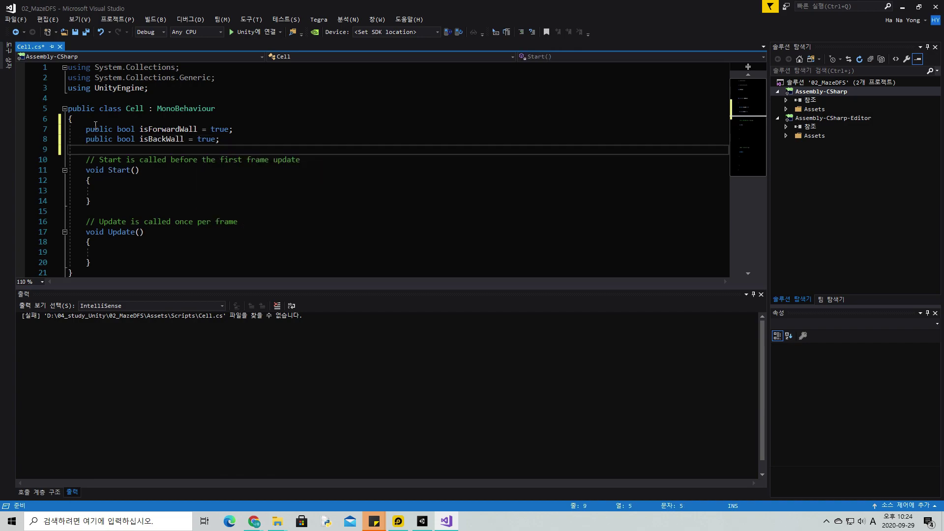
type("public bool is")
type("LeftWall = trf")
key("BackSpace")
type("ue;")
key("Return")
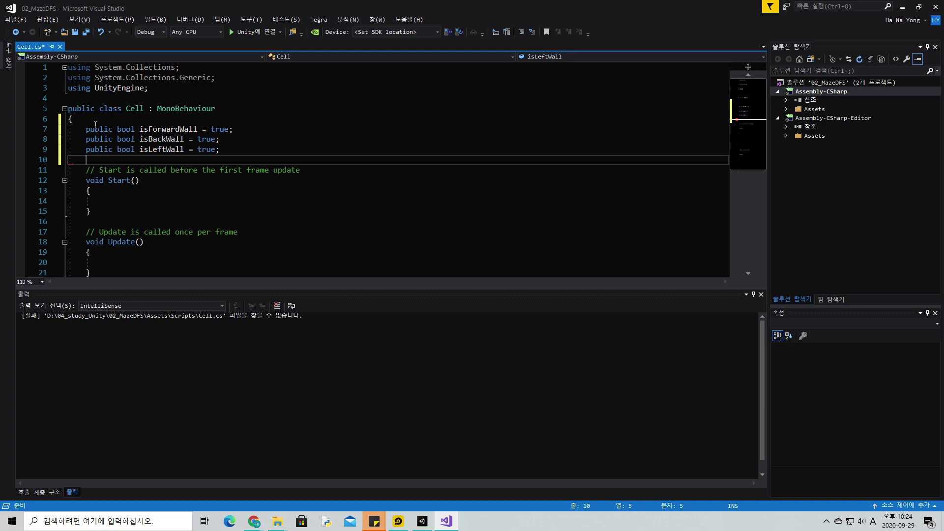
type("public bool isRightWall = tr")
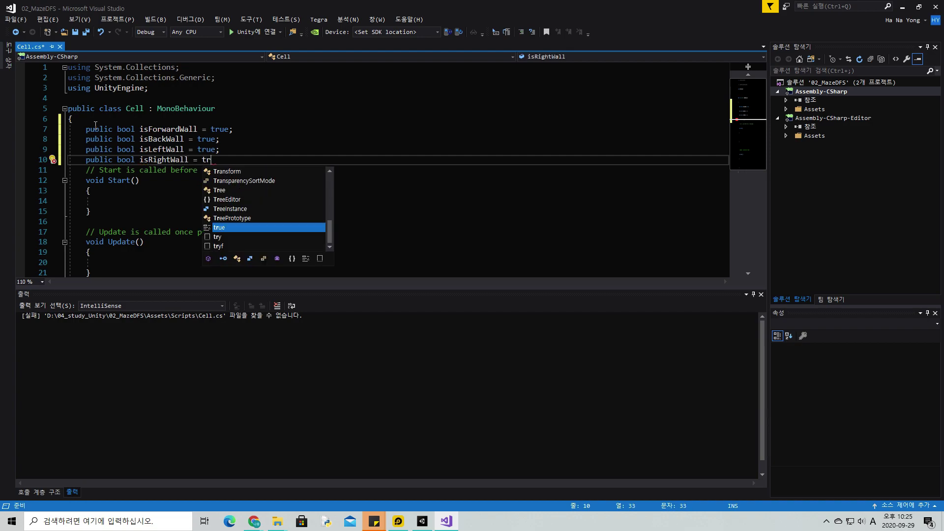
type("ue;")
key("Return")
key("Return")
key("ctrl+s")
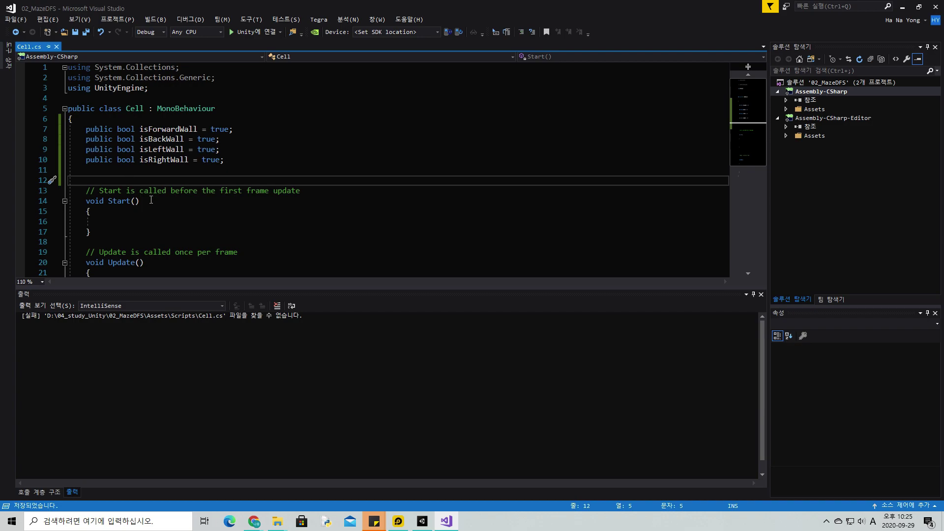
scroll(203, 189, "down", 1)
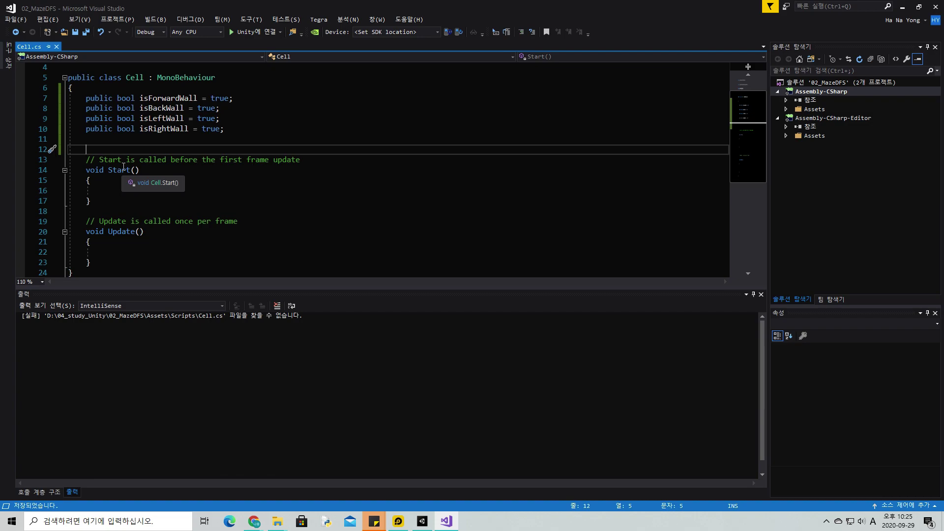
Declare public GameObject fields forwardWall and backWall below the bool flags
type("public ")
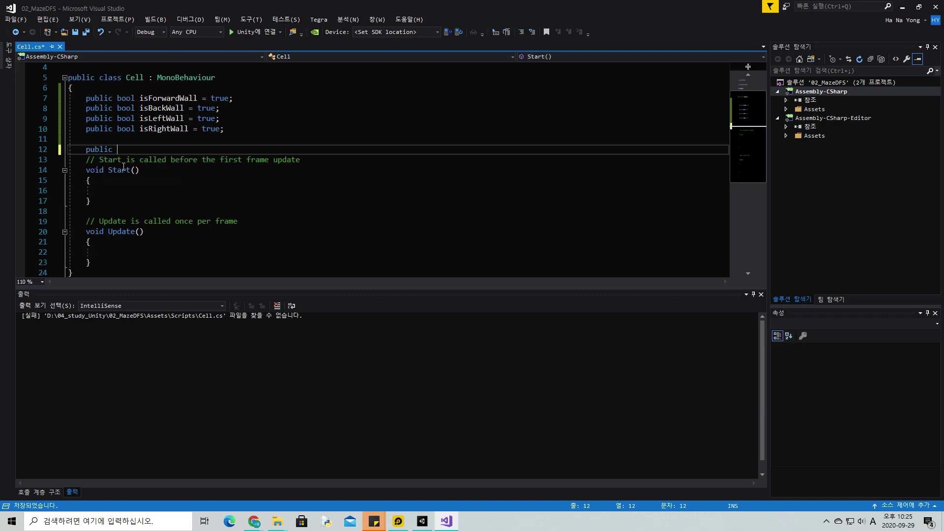
type("Game")
key("Tab")
type("fow")
key("BackSpace")
type("rwar")
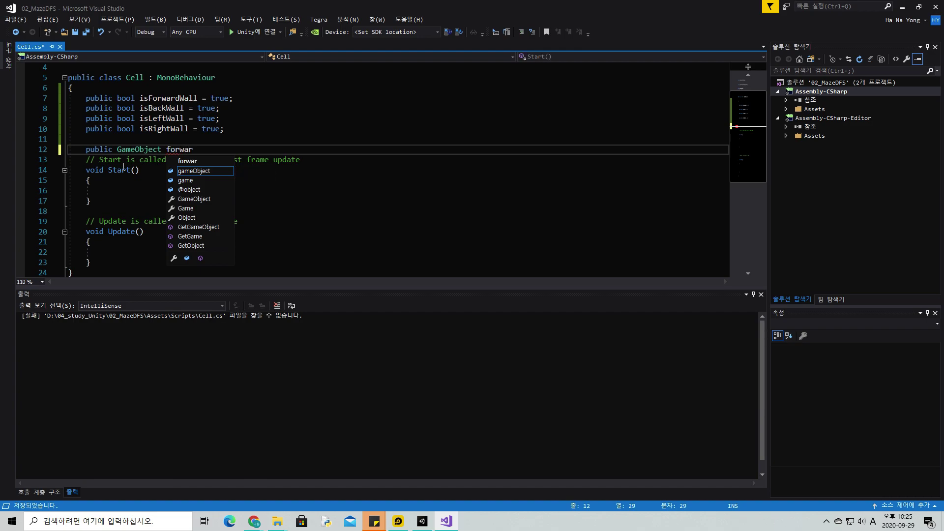
type("dWall")
type(";")
key("Return")
type("public GameO")
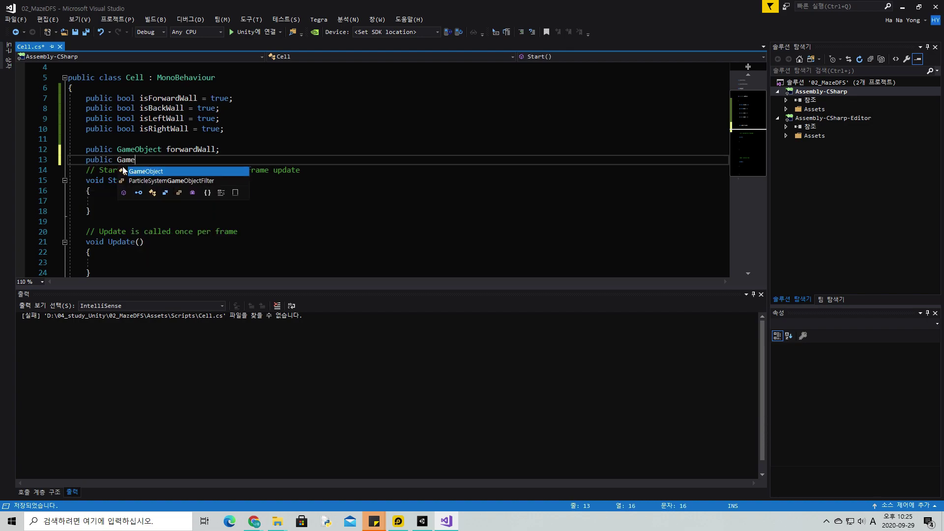
type("bject v")
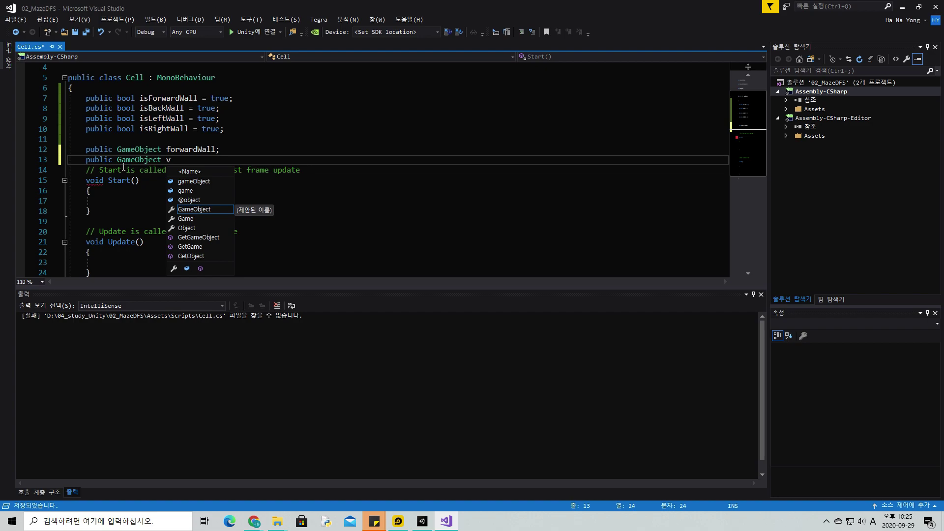
key("BackSpace")
type("backWall;")
key("Return")
Declare public GameObject fields leftWall and rightWall, then select the Update method
type("public GameOb")
key("Tab")
type("l")
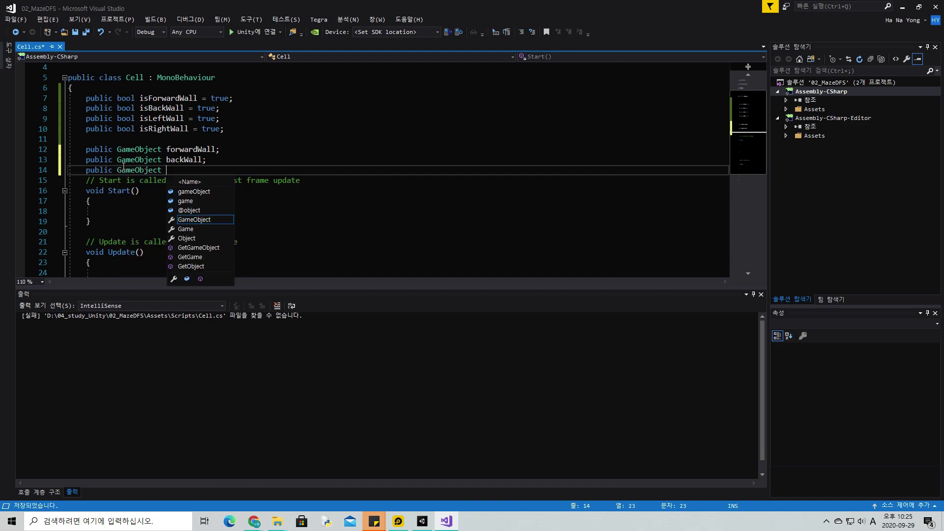
type("eft")
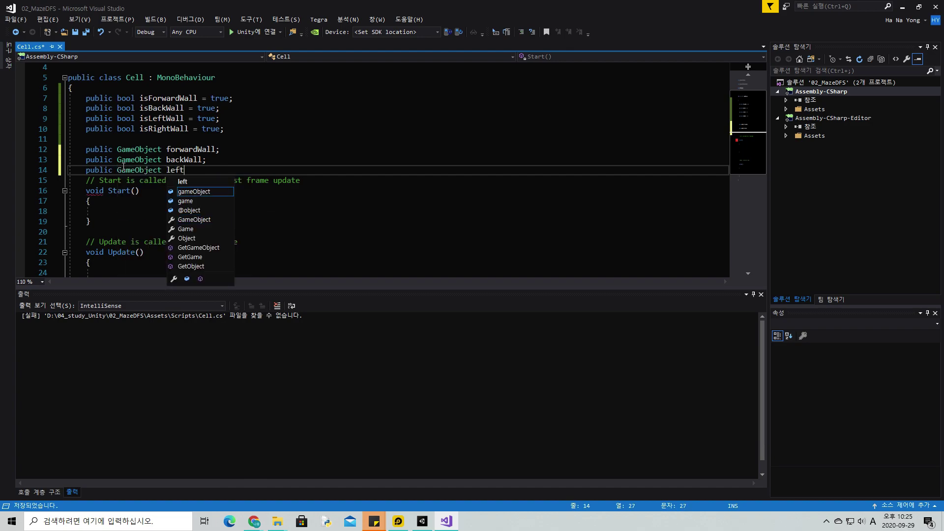
type("Wall;")
key("Return")
type("public Game")
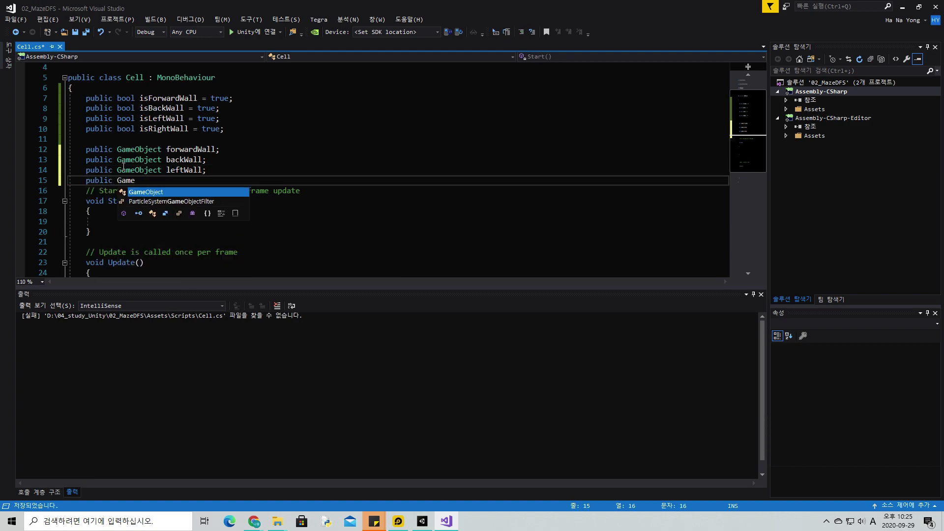
type("Object right")
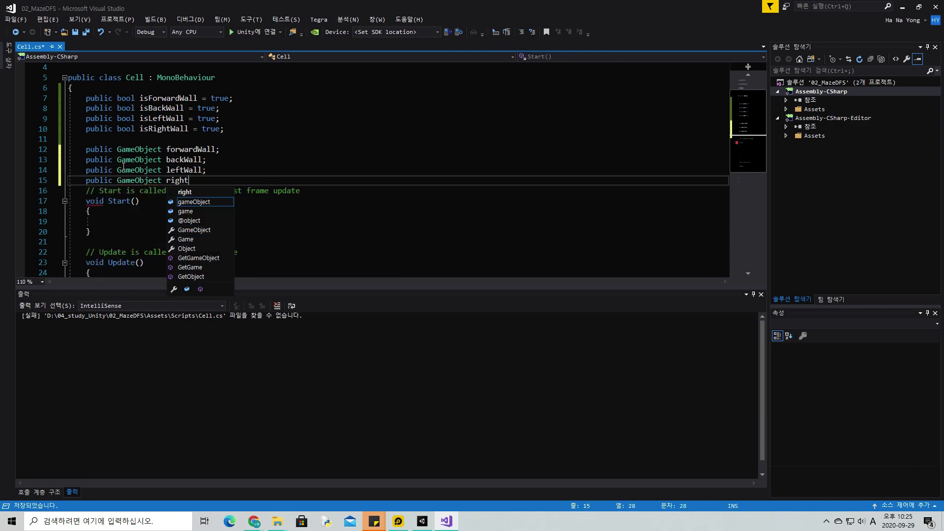
type("Wall")
key("Escape")
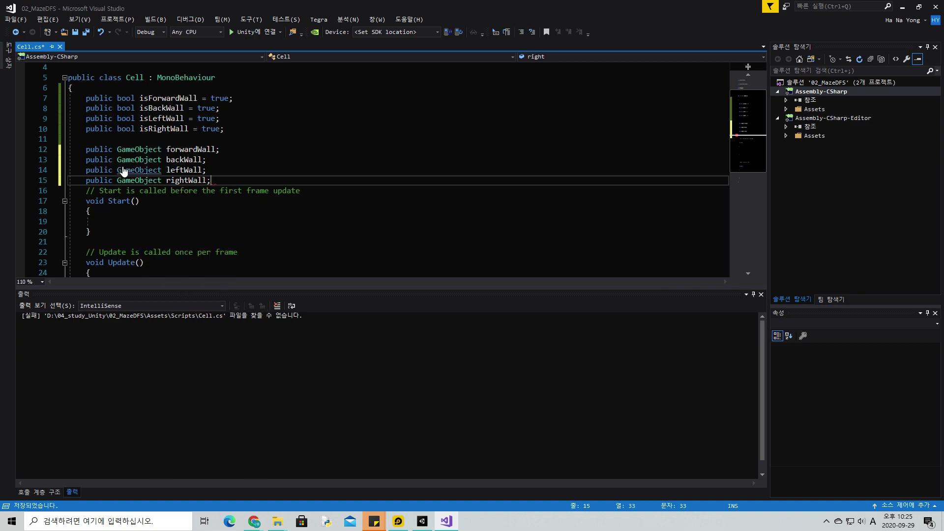
type(";")
scroll(139, 217, "down", 2)
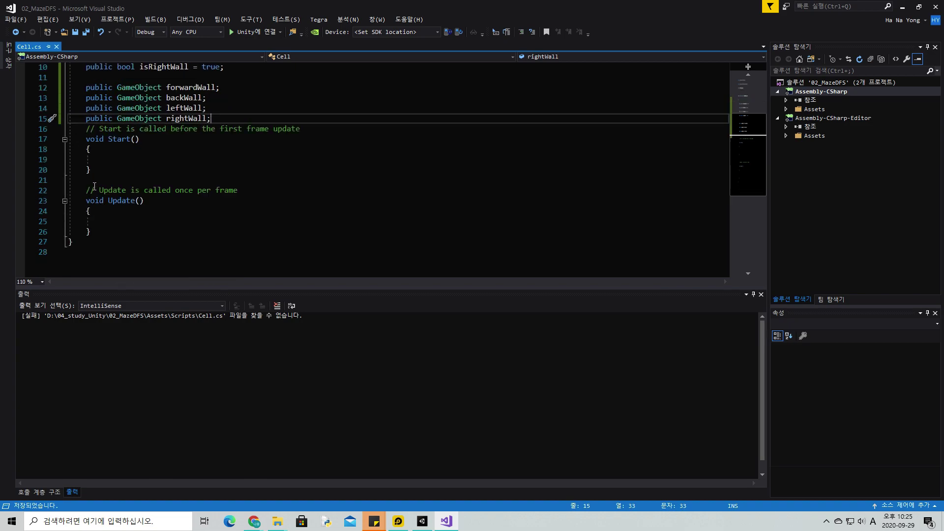
left_click_drag(86, 183, 119, 230)
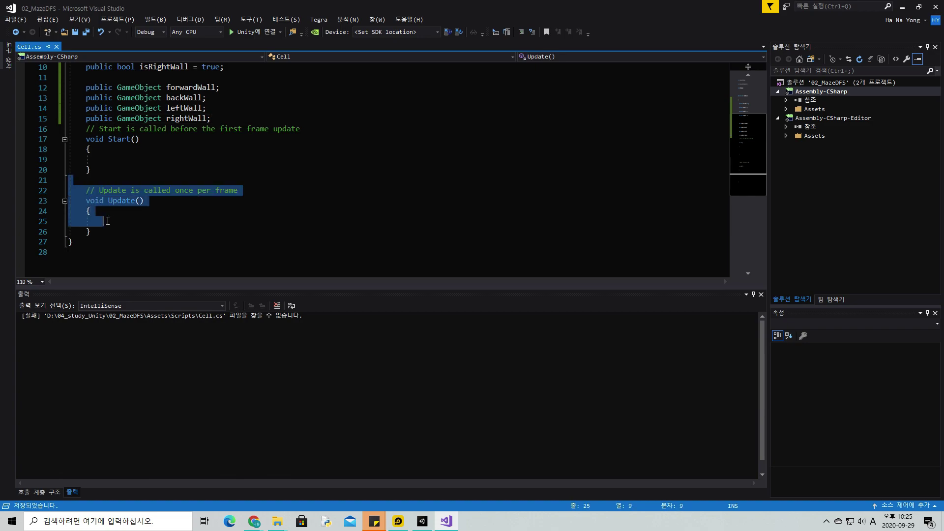
Replace the Update method with an empty public void ShowWalls() method and save
key("Delete")
key("Return")
key("ctrl+s")
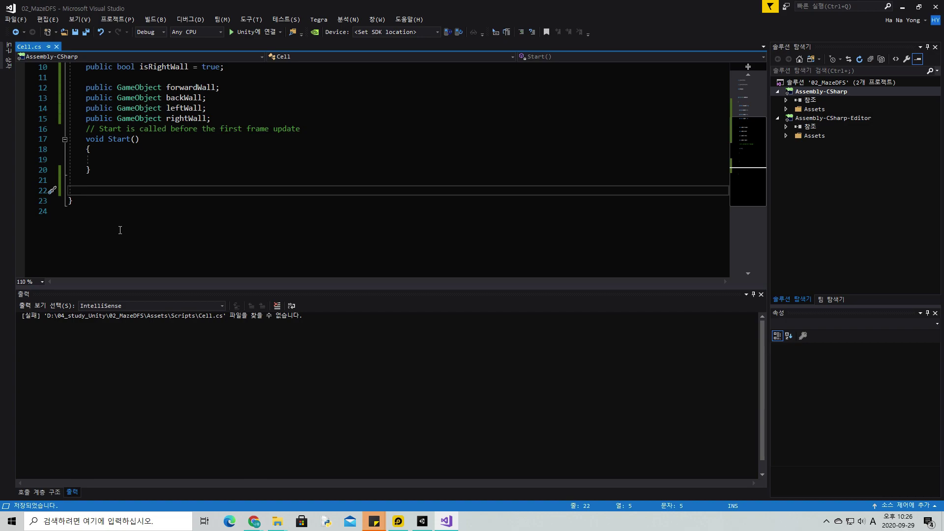
type("public void ShowWl")
type("alls")
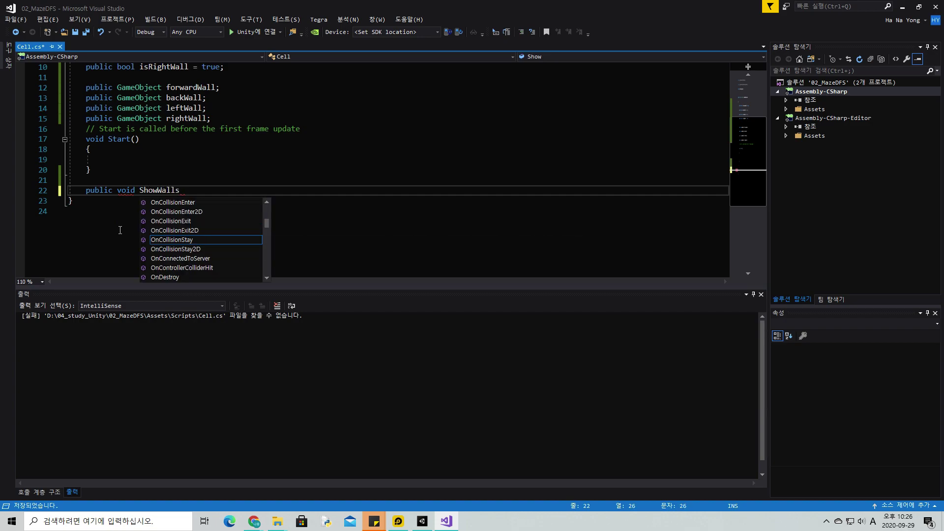
type("()")
key("Return")
type("{")
key("Return")
key("ctrl+s")
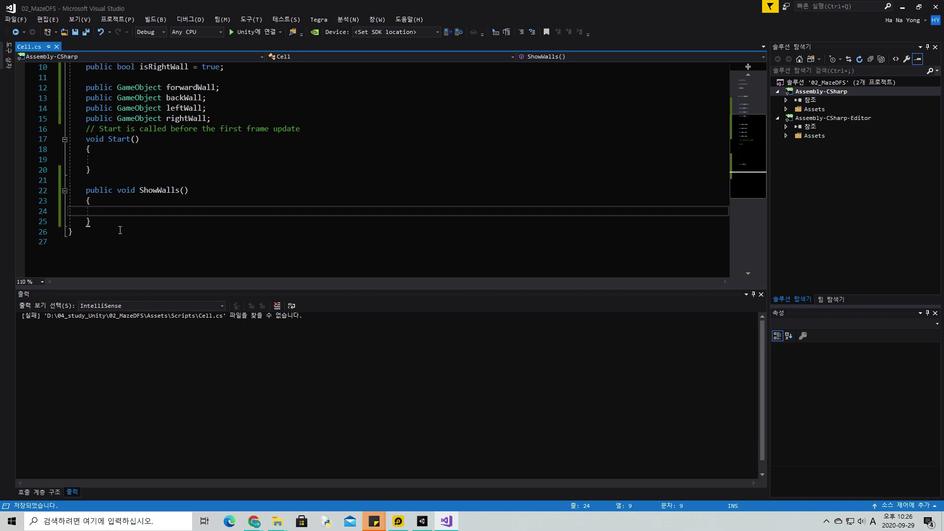
Copy the forwardWall name into the empty ShowWalls body
left_click(191, 88)
left_click(128, 210)
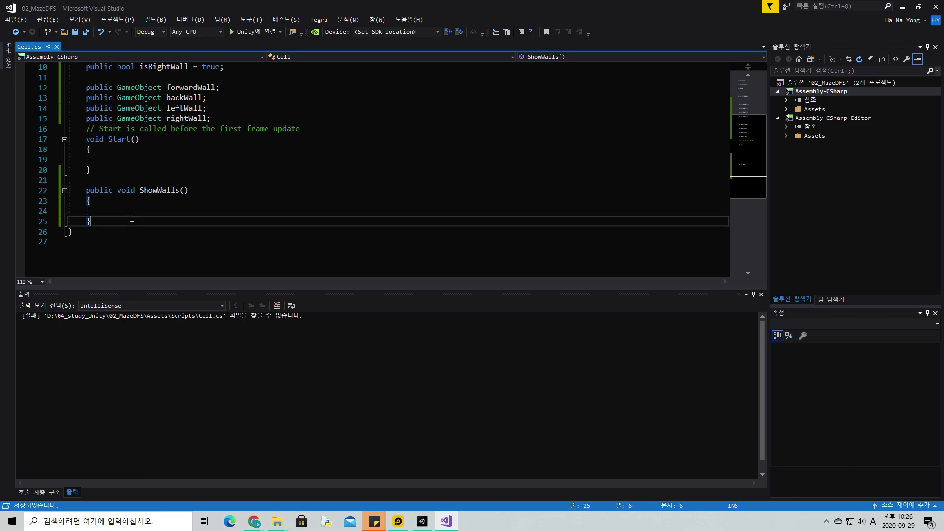
type("forwardWall")
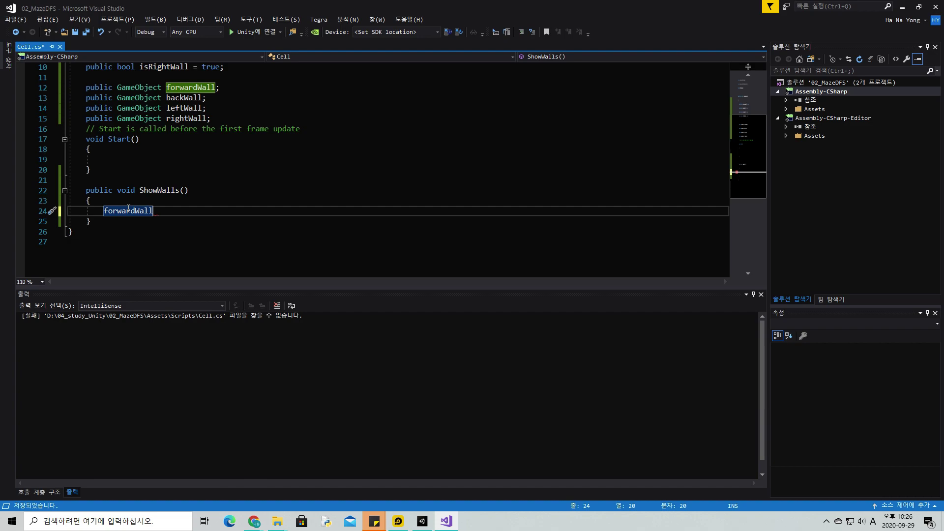
Add forwardWall.SetActive(isForwardWall); and backWall.SetActive(isBackWall); inside ShowWalls
type(".")
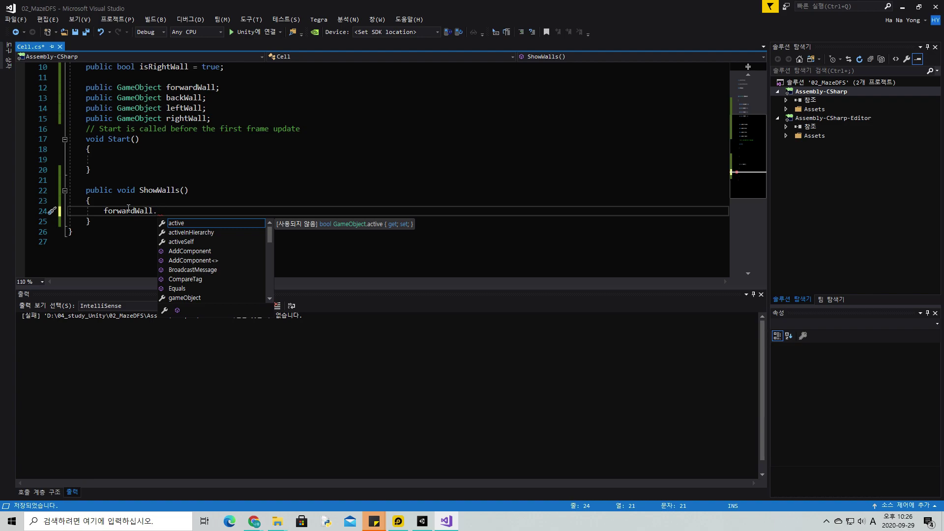
type("set")
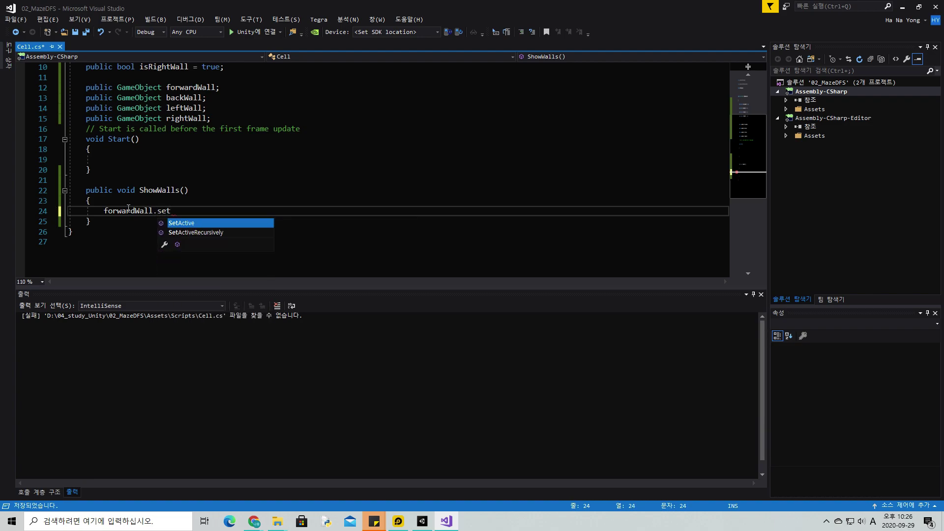
key("Tab")
type("(isF")
key("Tab")
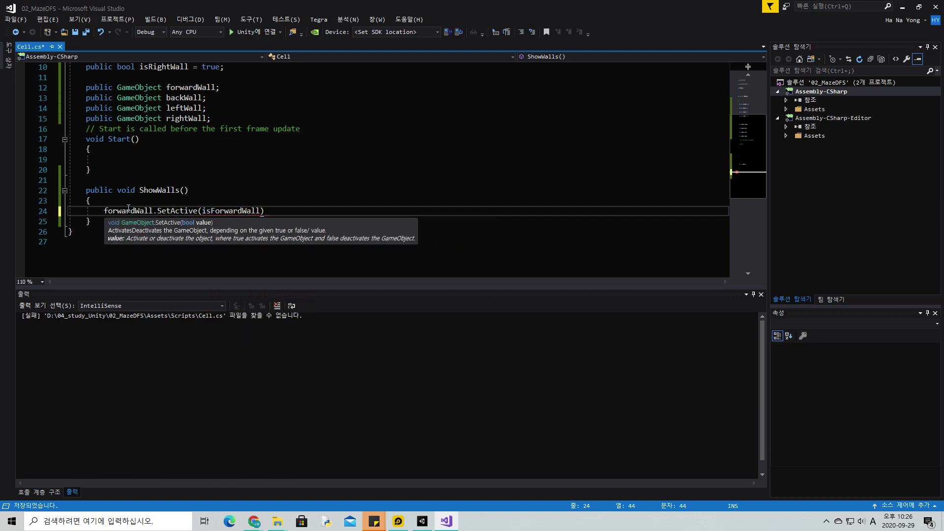
type(";")
key("Return")
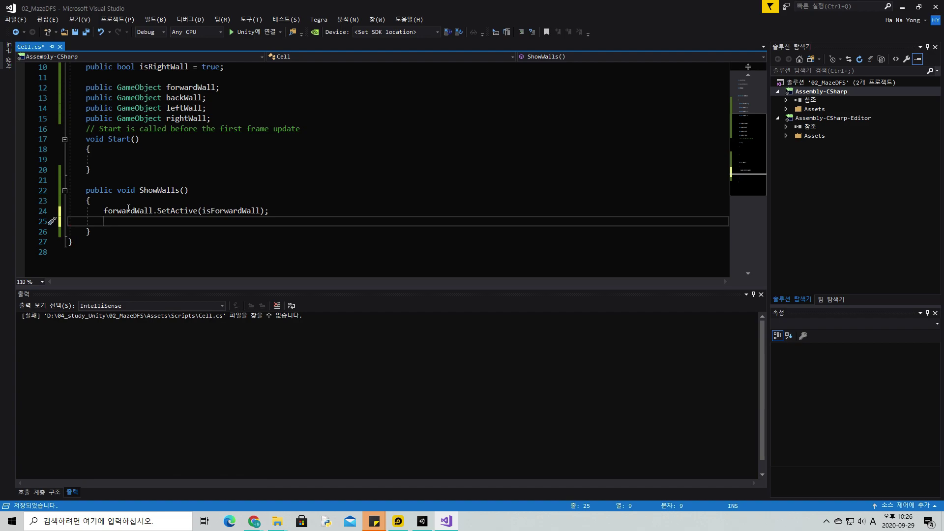
type("back")
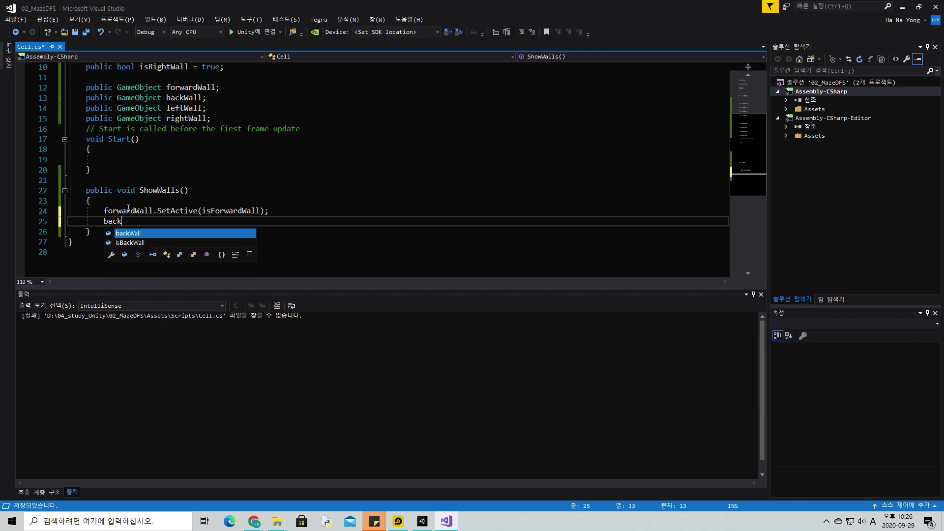
type("Wall = ")
type(".")
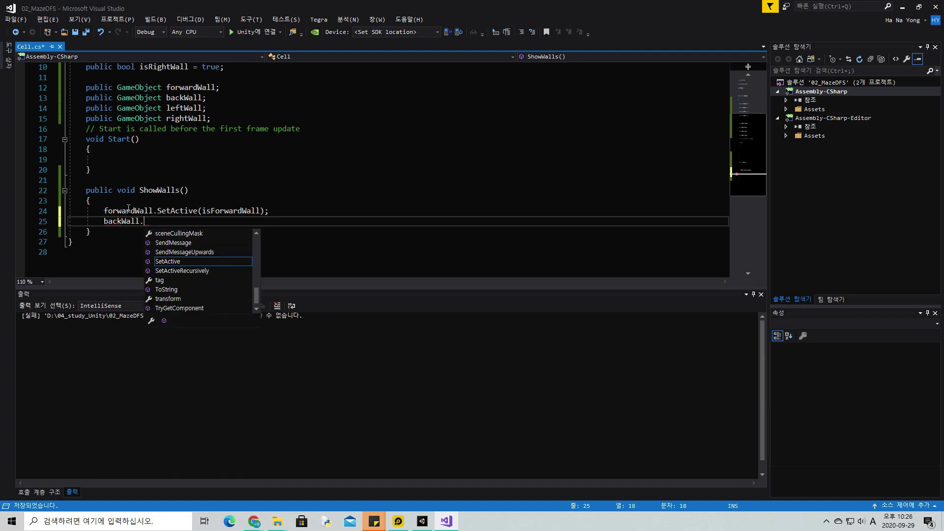
type("sw")
key("BackSpace")
type("etActive(is")
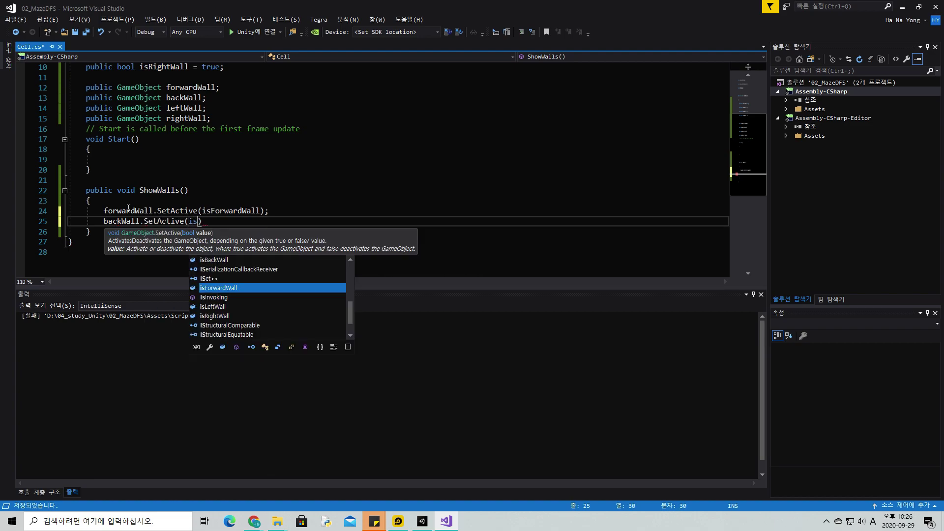
type("Ba")
key("Tab")
type(");")
key("Return")
Add leftWall.SetActive(isLeftWall); and rightWall.SetActive(isRightWall);, then save Cell.cs
type("l")
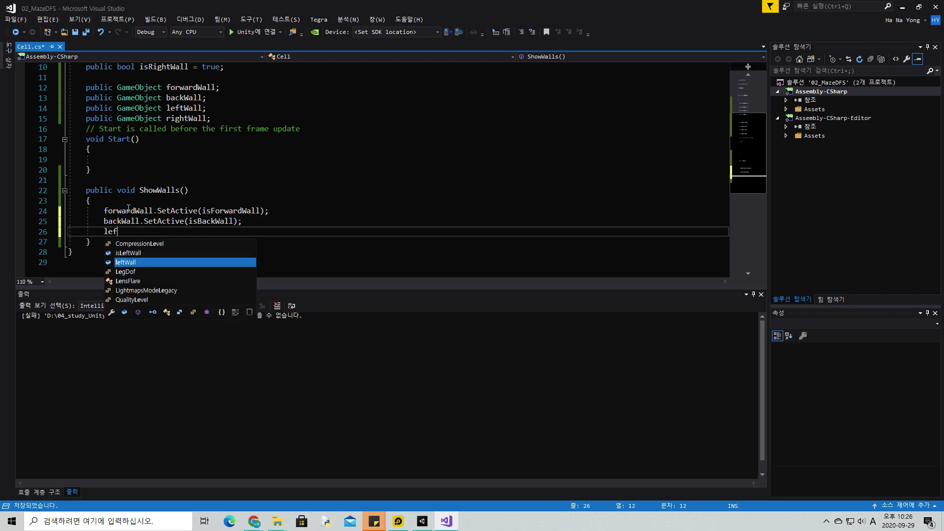
type("ef")
key("Tab")
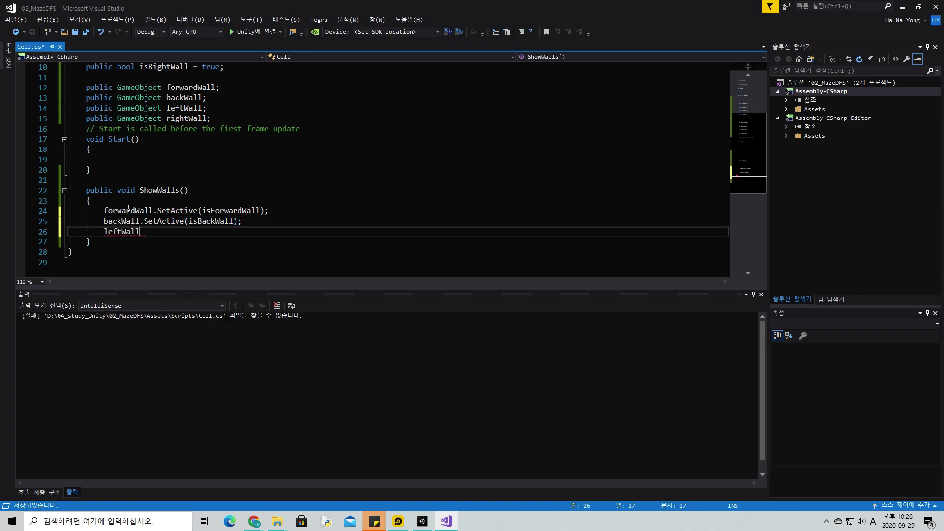
type(".set")
key("Tab")
type("(is")
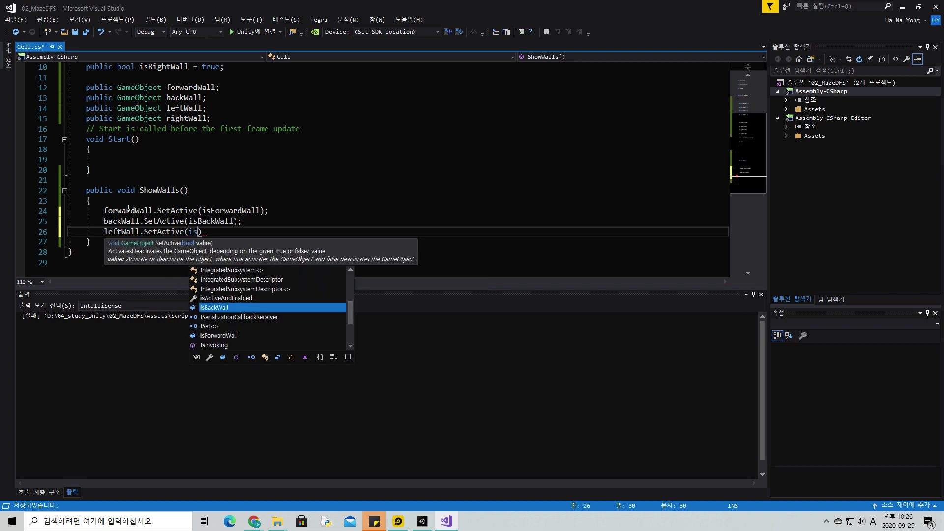
type("Lef")
key("Tab")
type(");")
key("Return")
type("rig")
key("Tab")
type(".setA")
key("Tab")
type("(isR")
key("Tab")
type(");")
key("ctrl+s")
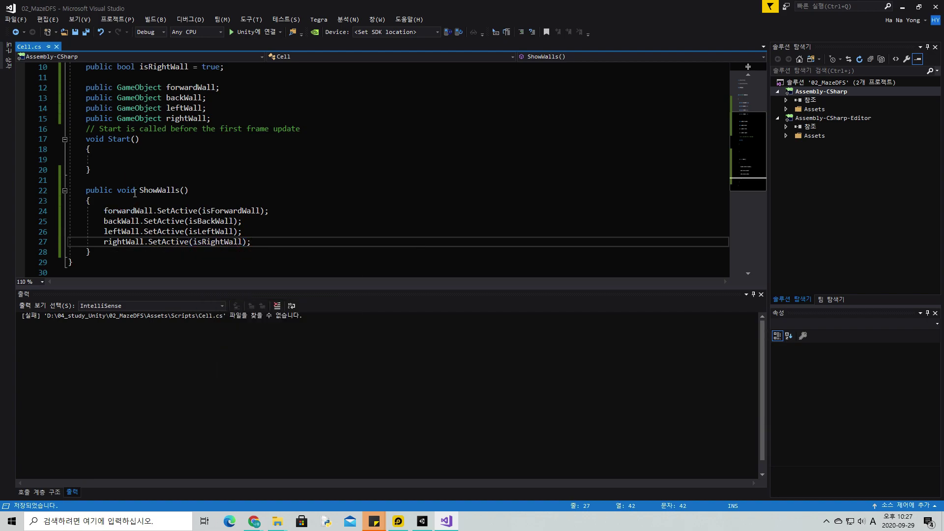
Add a ShowWalls(); call inside Start() and save Cell.cs
left_click_drag(141, 190, 188, 190)
key("ctrl+c")
left_click(185, 161)
key("ctrl+v")
type(";")
key("ctrl+s")
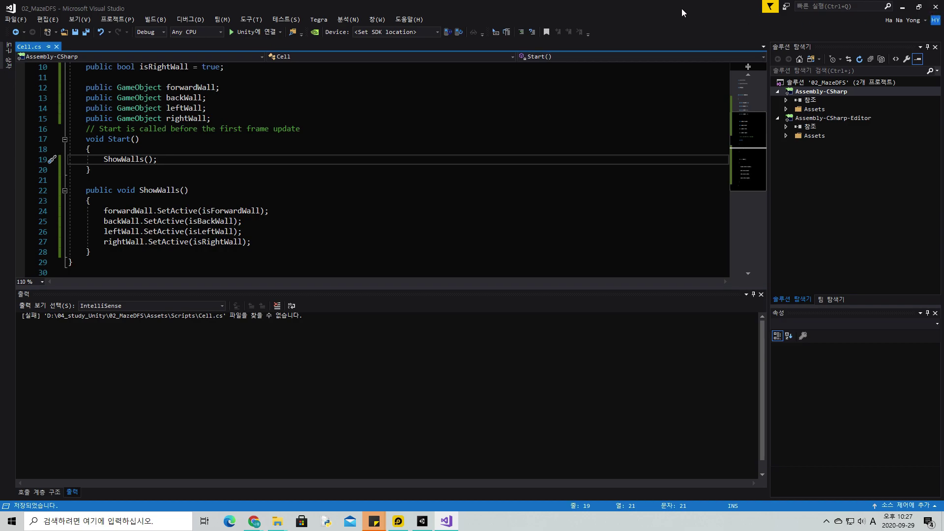
Back in Unity, expand Cell and link RightWall into the Right Wall slot
left_click_drag(682, 8, 595, 105)
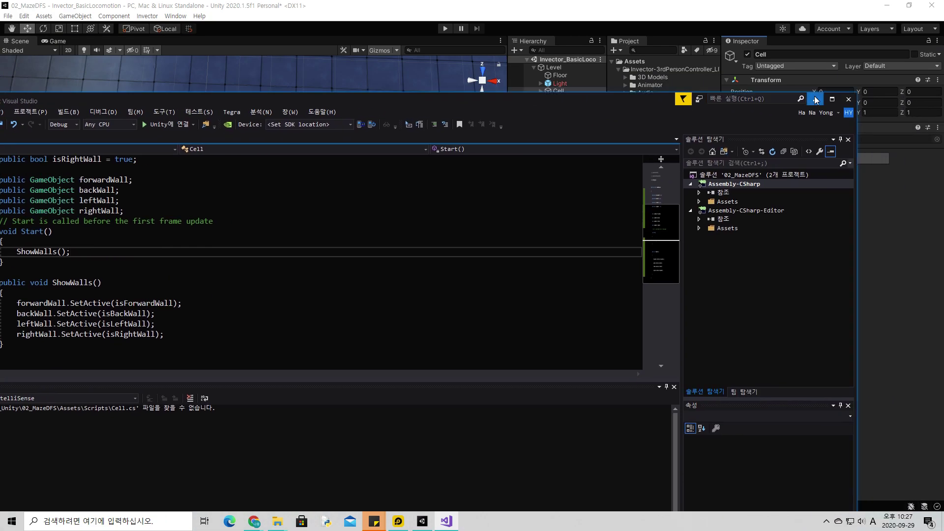
left_click(790, 94)
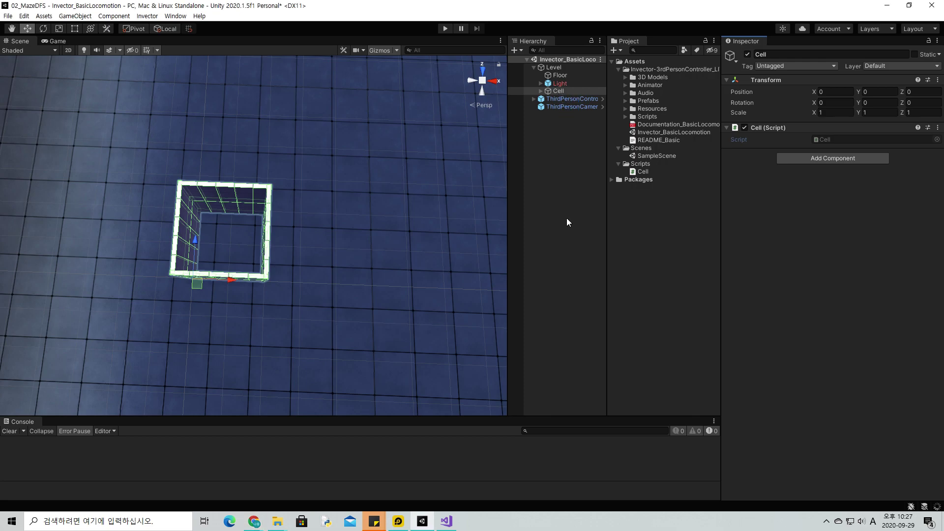
left_click(546, 91)
key("Right")
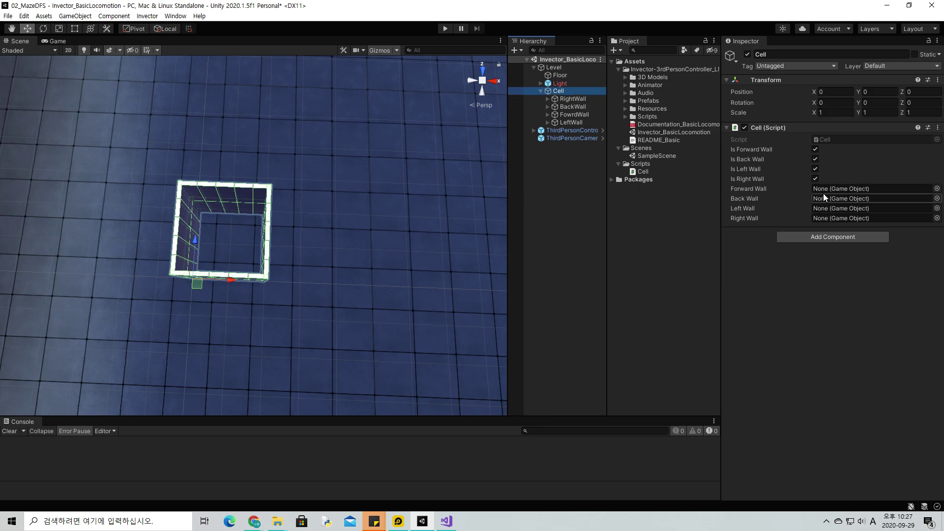
mouse_move(571, 99)
left_mouse_down()
mouse_move(815, 228)
mouse_move(836, 217)
left_mouse_up()
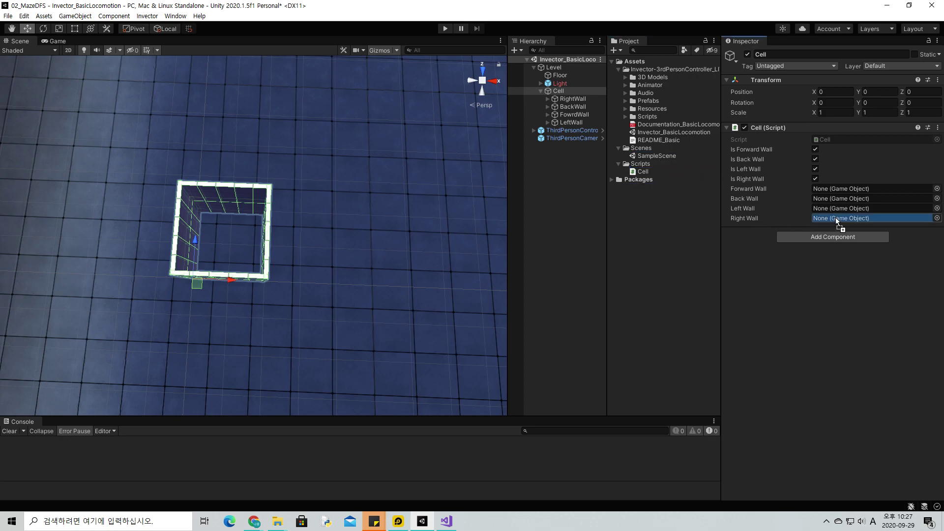
left_click_drag(578, 106, 826, 199)
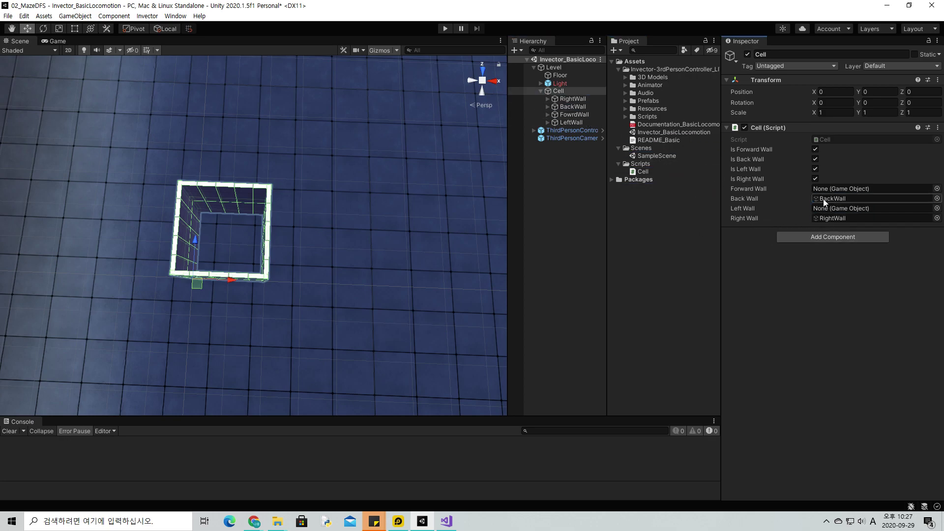
Rename the misspelled FowrdWall object to ForwardWall
left_click(570, 115)
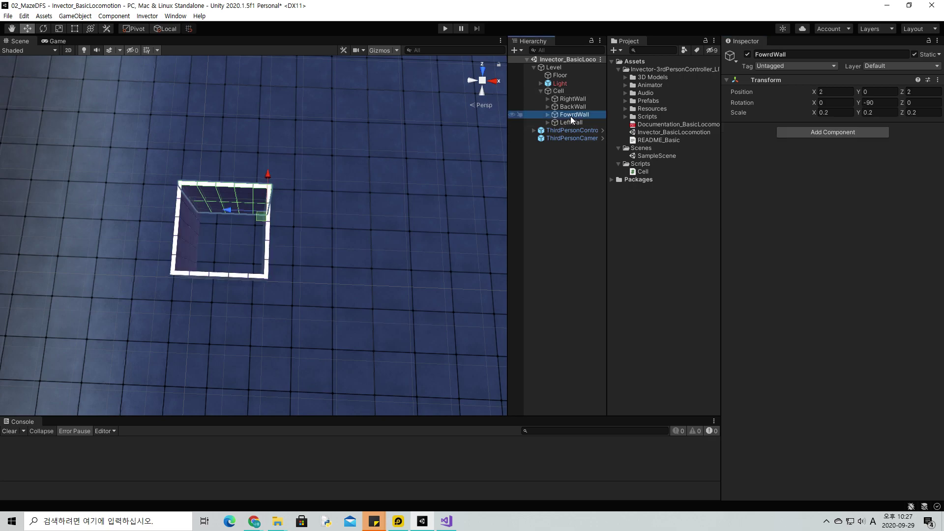
left_click(570, 116)
type("rwa")
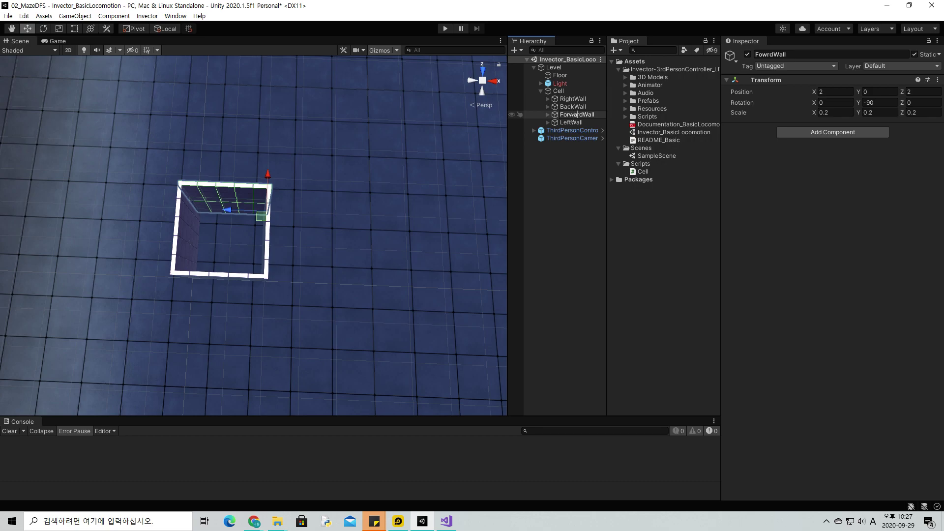
left_click(597, 189)
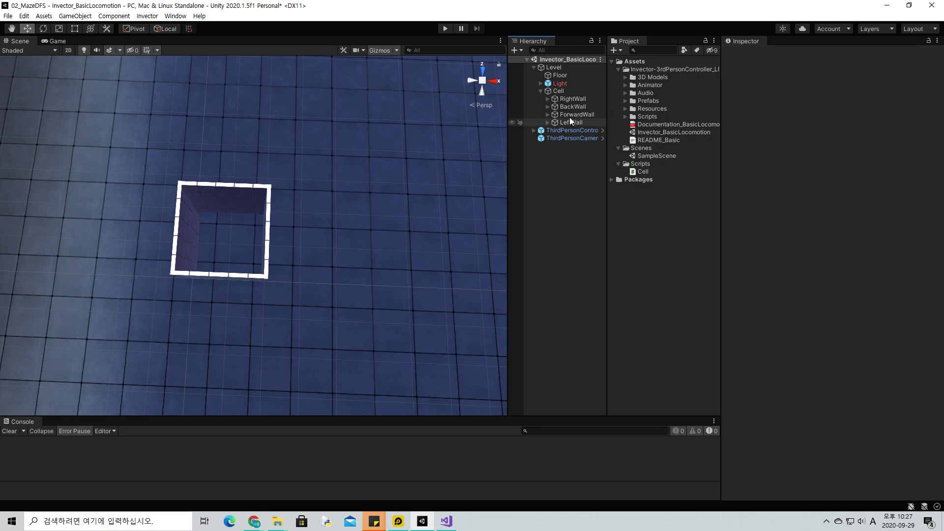
Link ForwardWall and LeftWall into the Cell script's wall slots and enter Play mode
left_click(556, 90)
left_click_drag(576, 114, 827, 189)
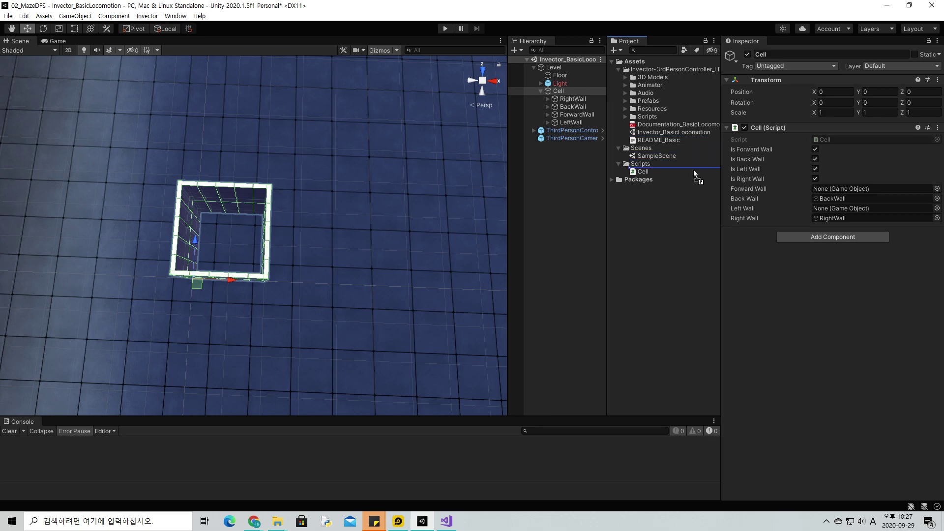
mouse_move(559, 121)
left_mouse_down()
mouse_move(787, 162)
mouse_move(843, 209)
left_mouse_up()
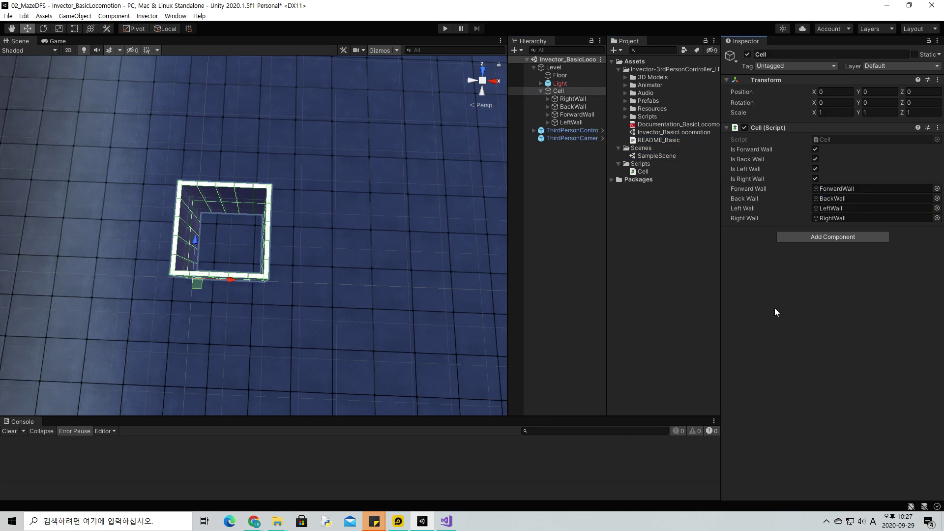
left_click(559, 92)
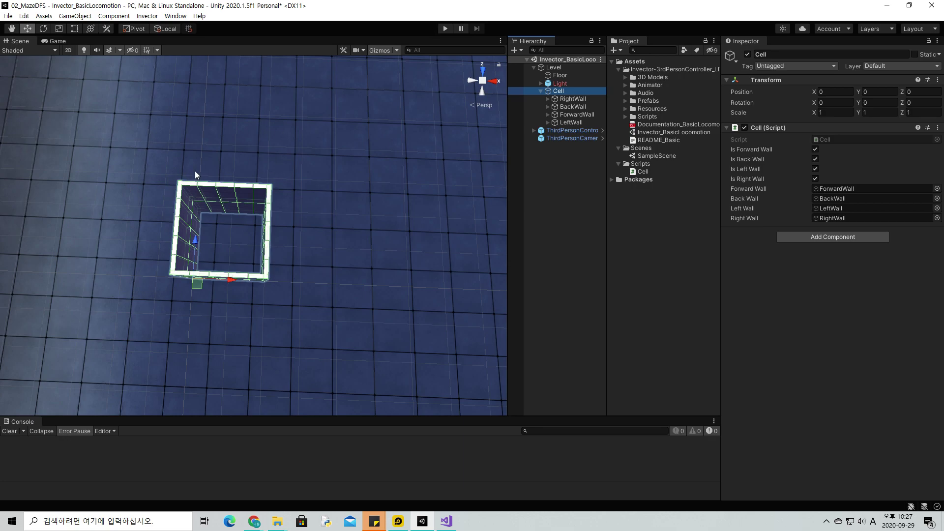
left_click(444, 28)
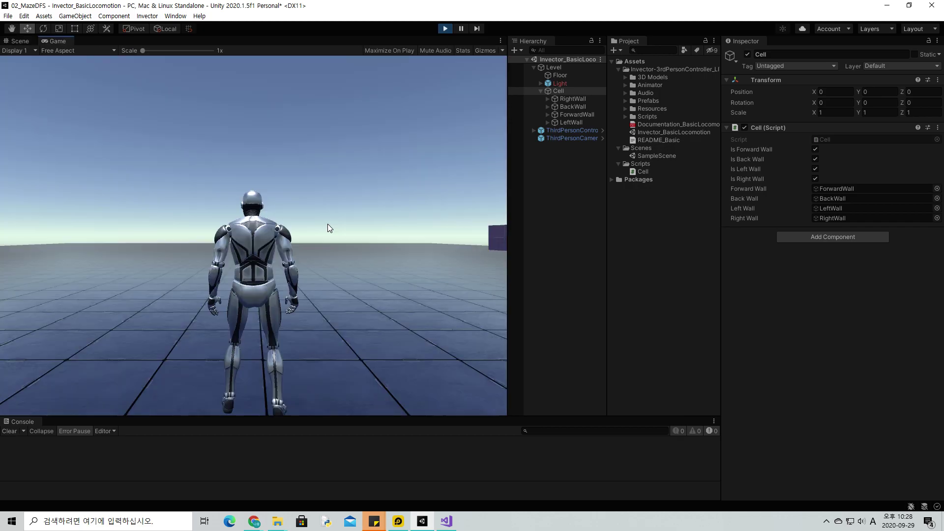
key("w")
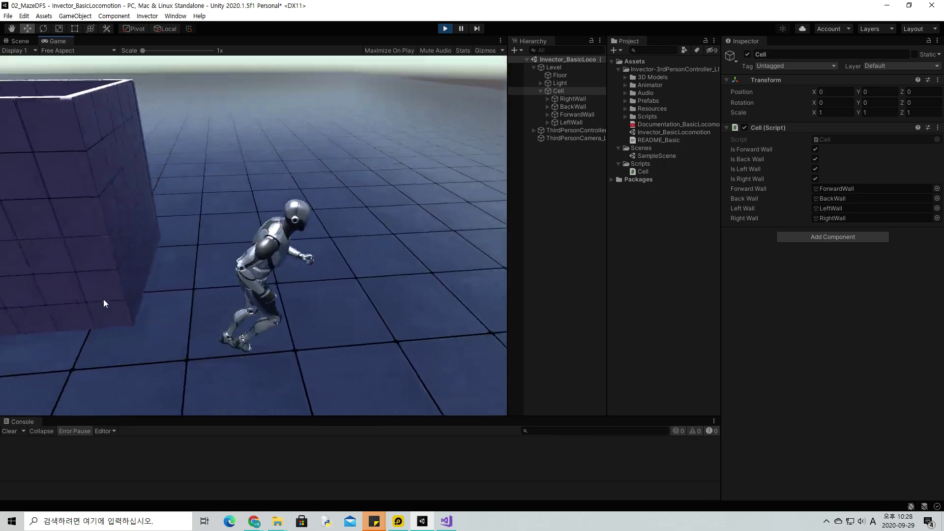
key("ctrl+1")
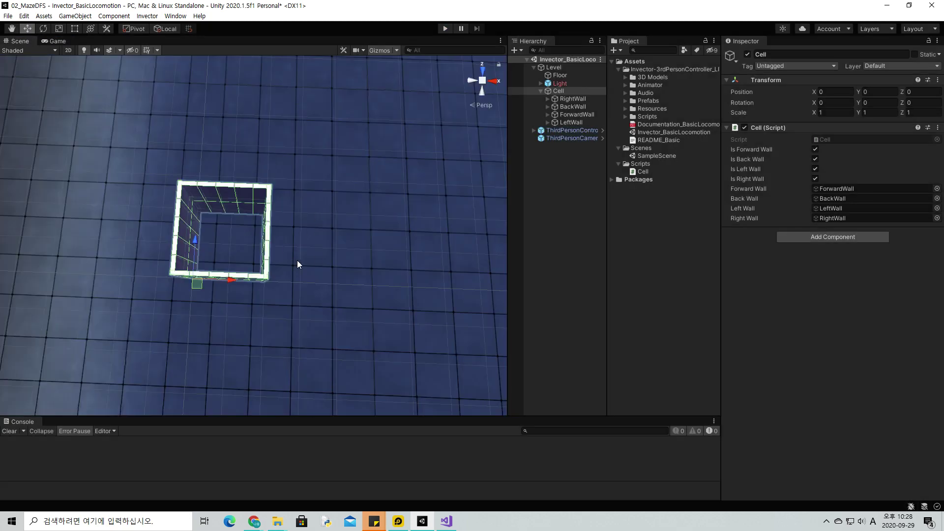
Move the ThirdPersonController character next to the Cell
scroll(333, 226, "down", 2)
scroll(333, 226, "down", 2)
scroll(333, 226, "down", 3)
right_click_drag(334, 230, 411, 151)
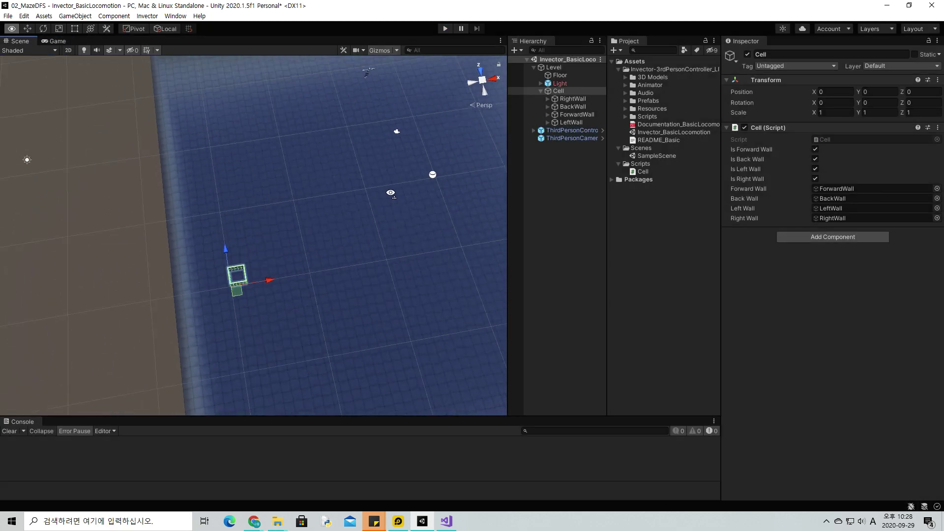
left_click(359, 83)
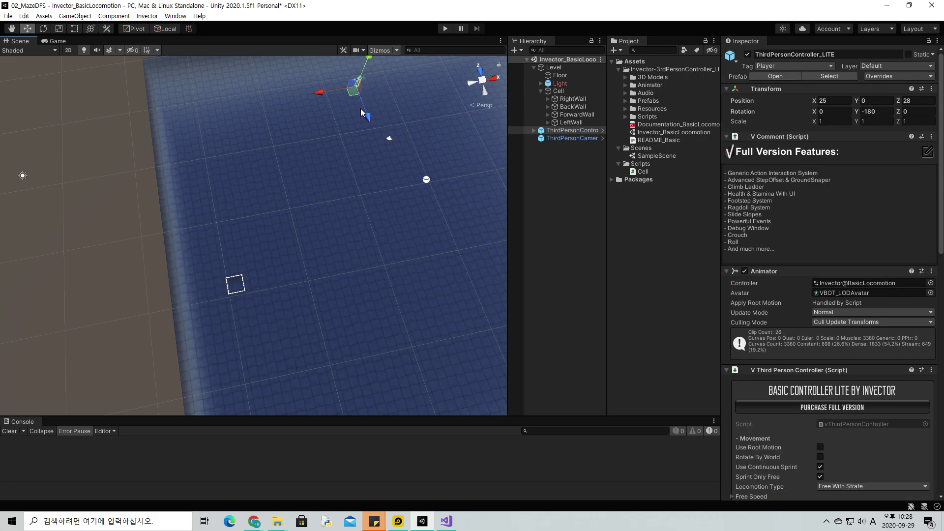
left_click_drag(354, 101, 252, 315)
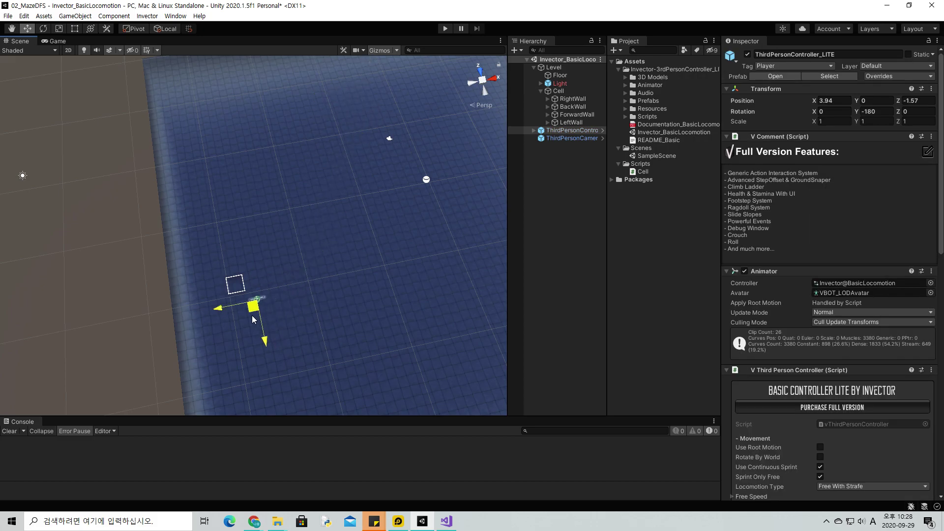
right_click_drag(311, 254, 239, 286)
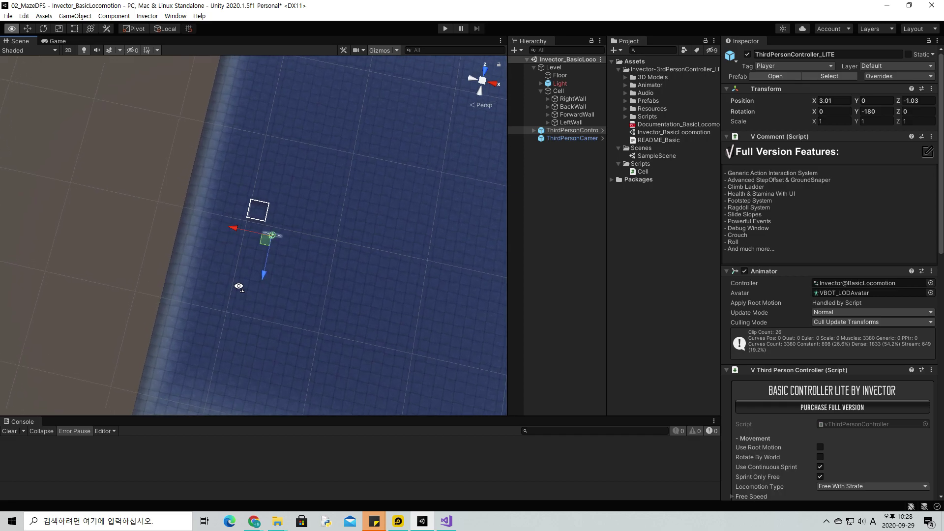
Turn off the Cell's back and left walls and confirm in Play mode that only two walls remain
left_click(557, 91)
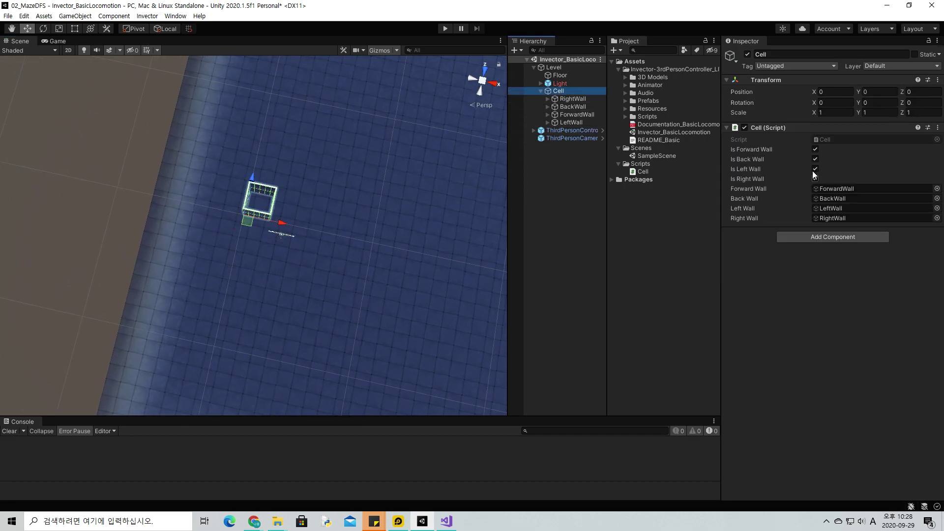
left_click(815, 159)
left_click(446, 29)
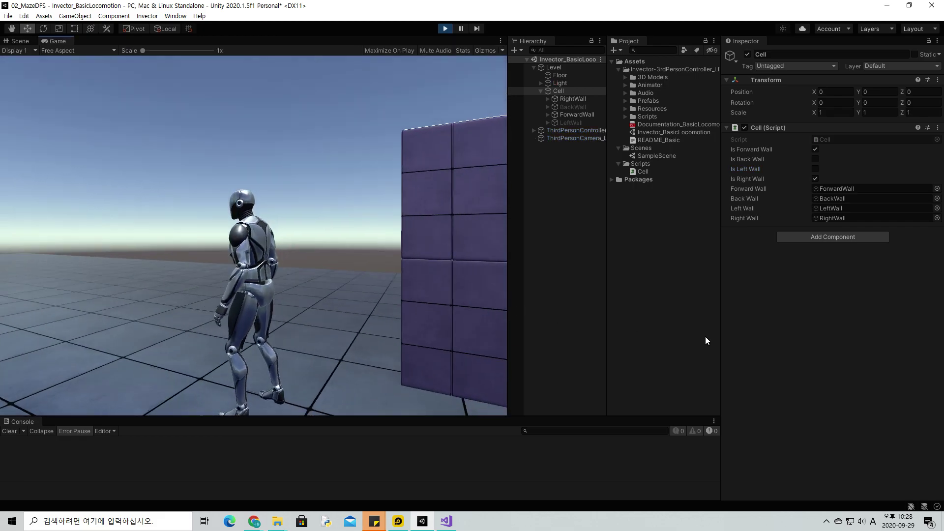
key("w")
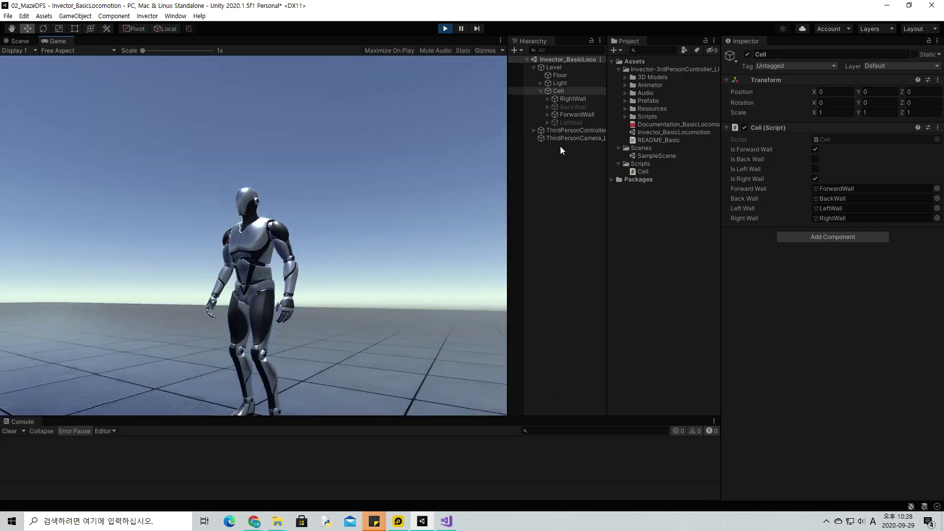
left_click(581, 107)
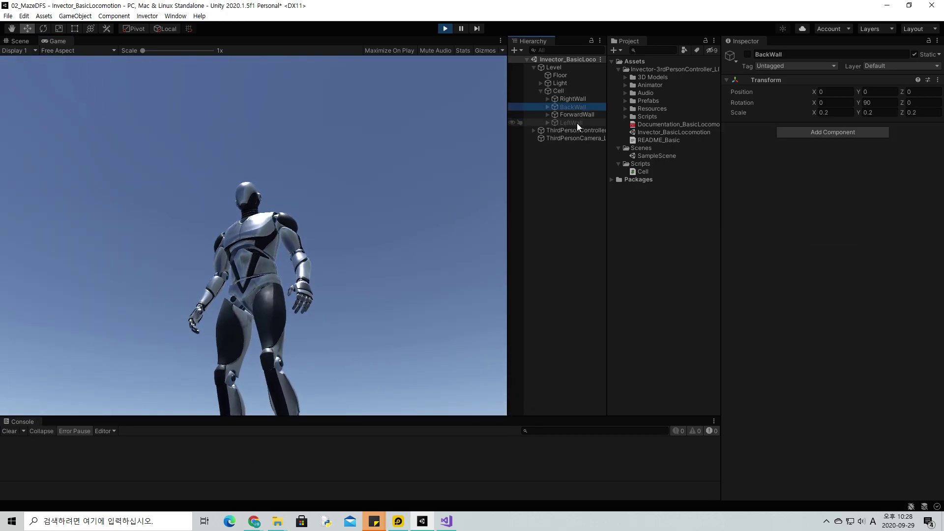
left_click(576, 124)
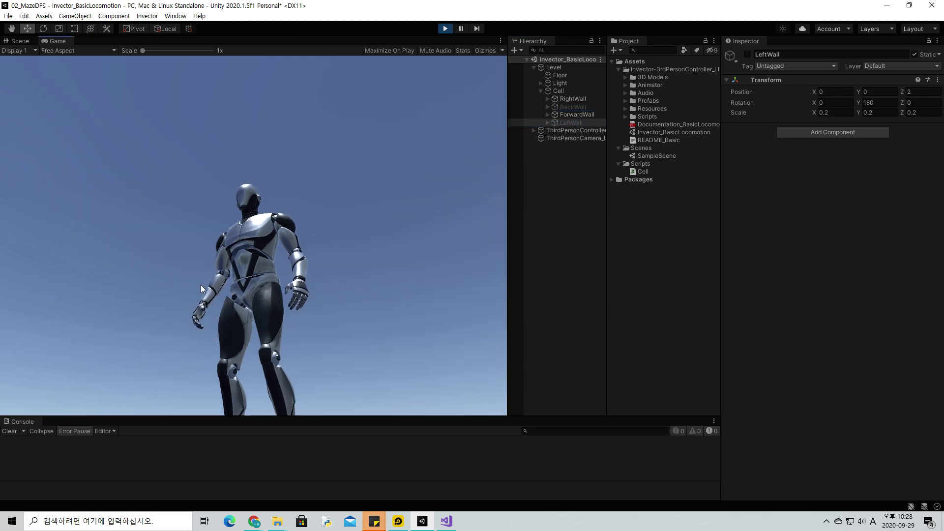
left_click(221, 255)
key("w")
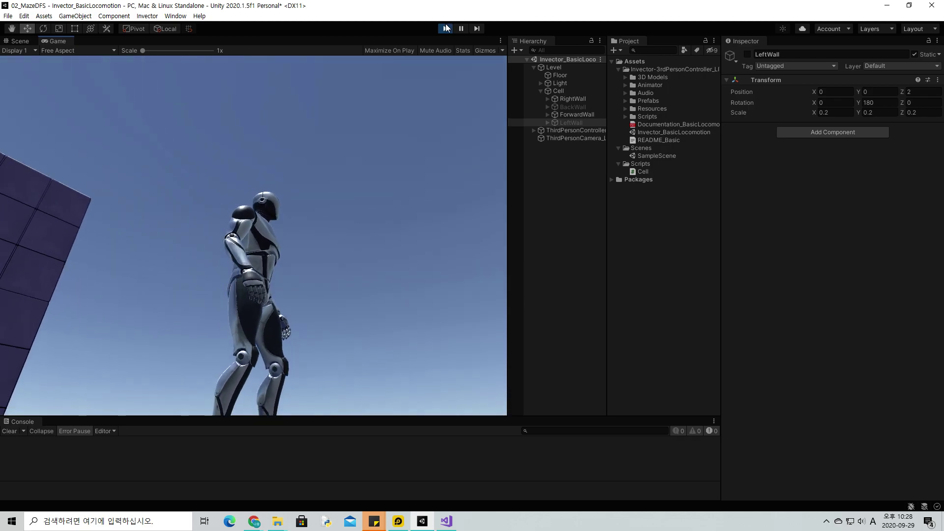
left_click(446, 28)
left_click(555, 91)
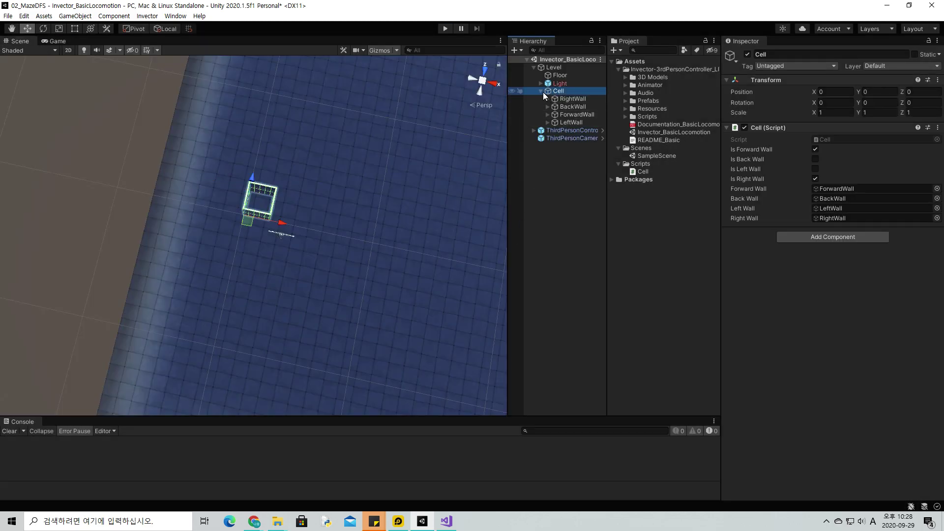
Create a new folder named 'prefabs' inside Assets
left_click(541, 91)
left_click(540, 91)
left_click(638, 62)
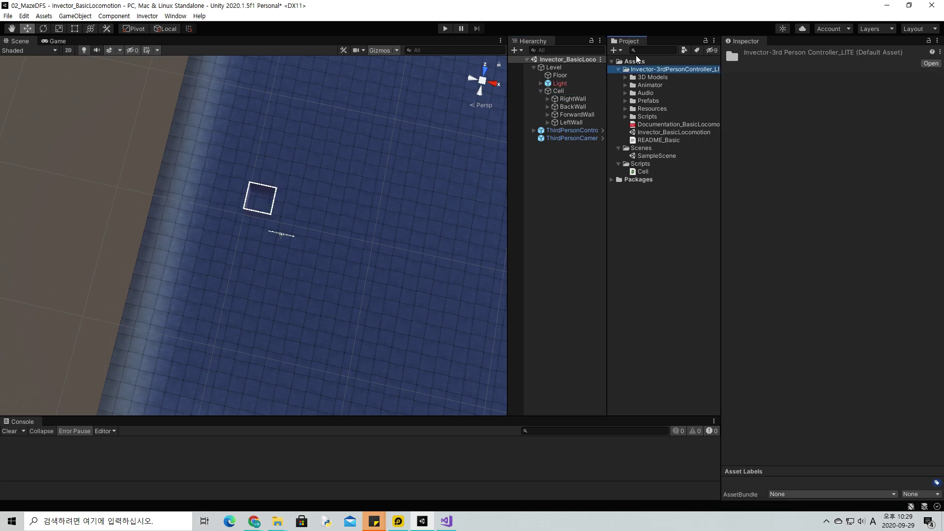
right_click(639, 62)
mouse_move(676, 69)
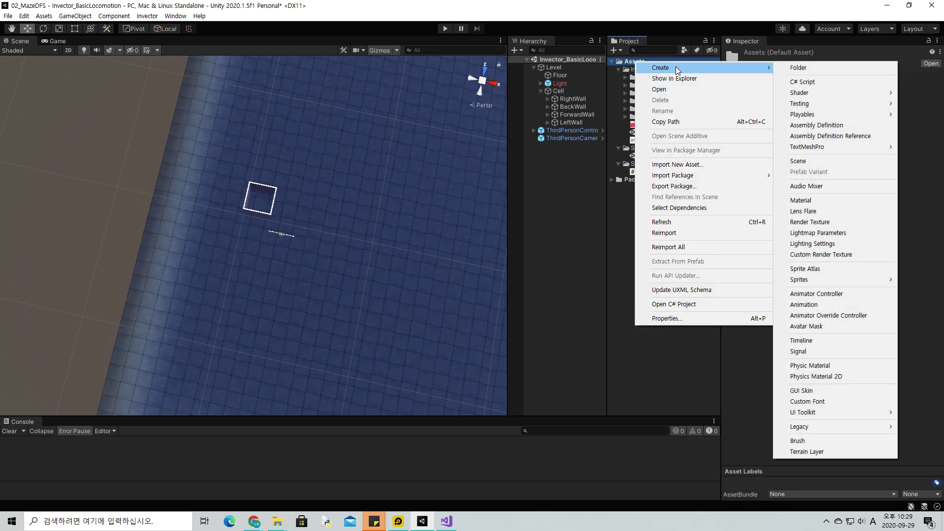
left_click(799, 68)
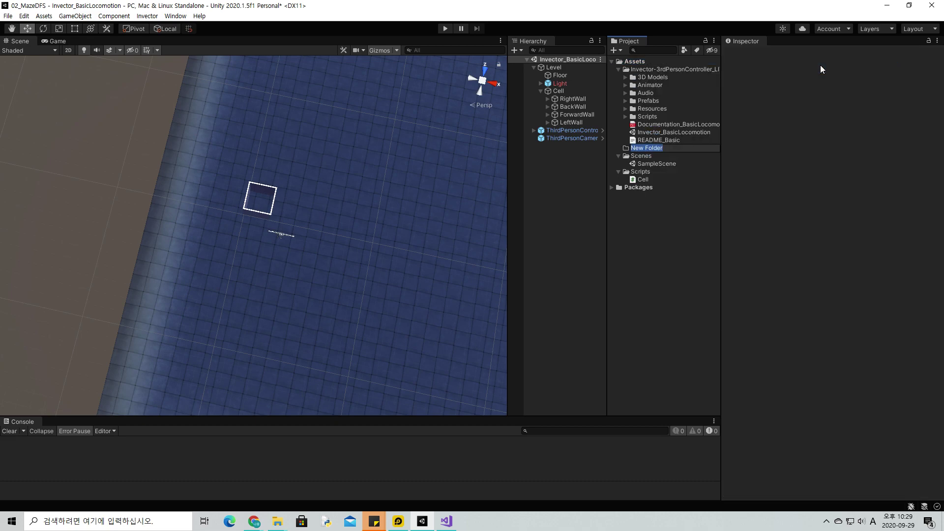
type("prefab")
type("s")
key("Return")
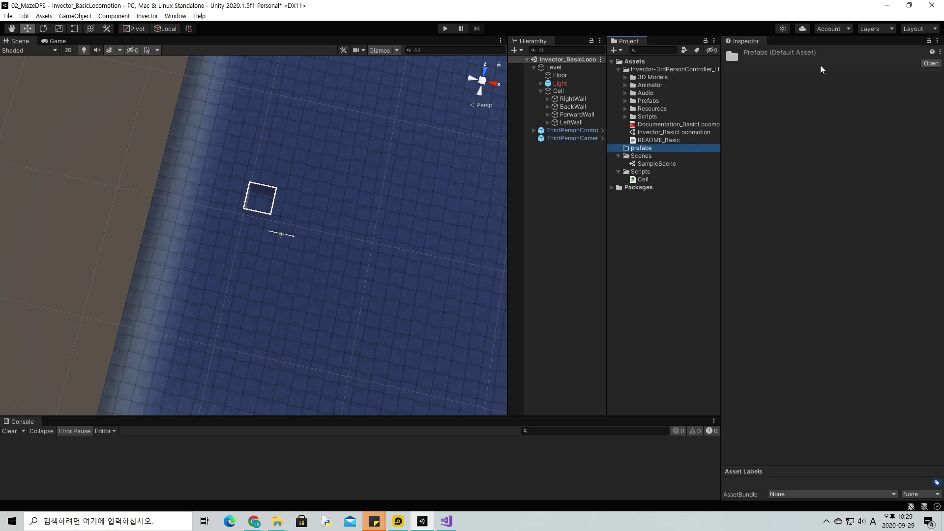
Save the Cell as a prefab in the prefabs folder and save the scene
left_click_drag(556, 96, 643, 154)
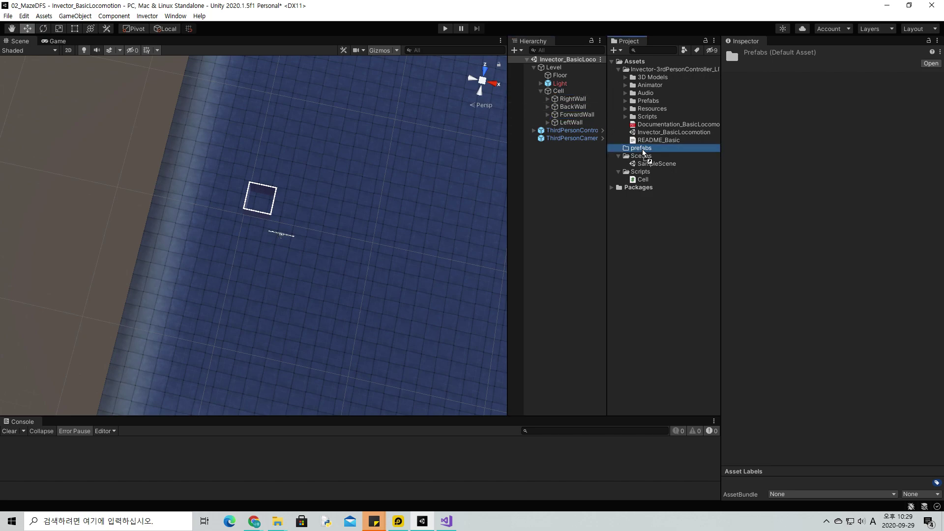
left_click_drag(643, 152, 645, 150)
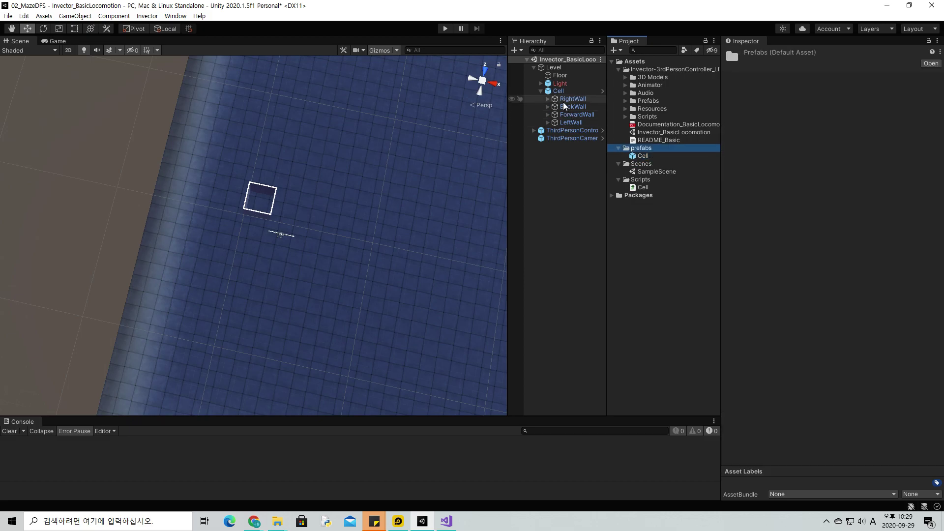
left_click(543, 90)
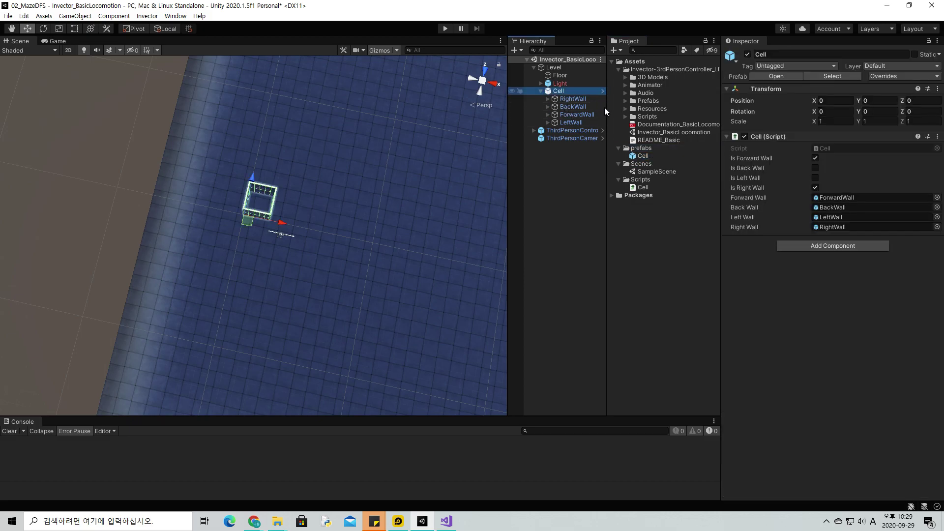
left_click(602, 91)
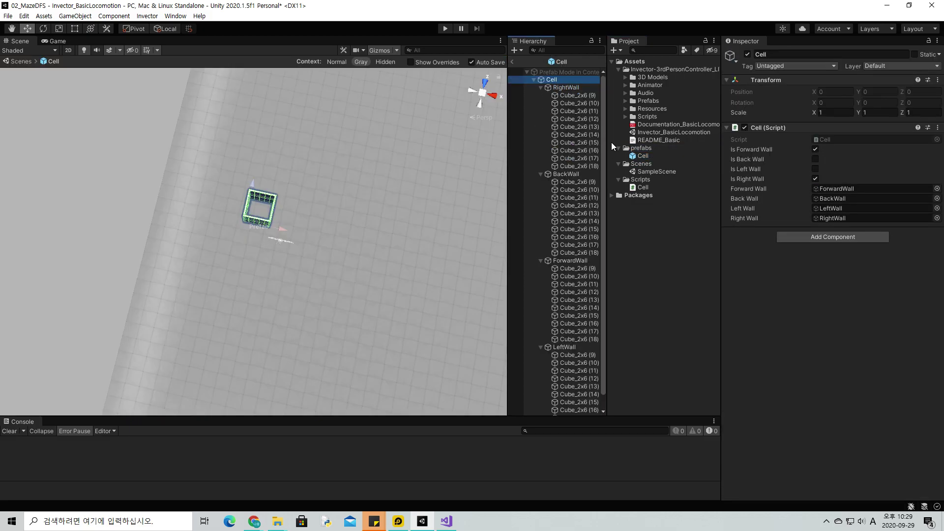
left_click(512, 61)
left_click(541, 91)
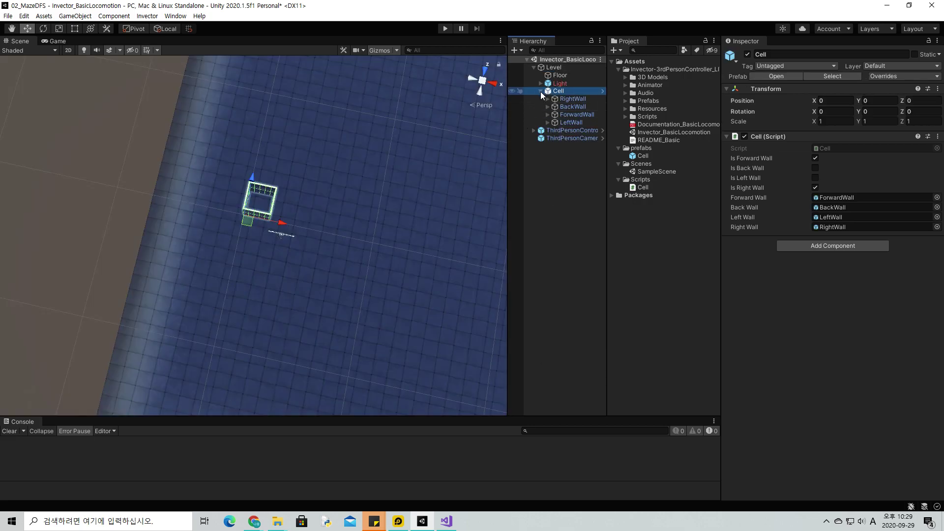
left_click(702, 230)
key("ctrl+s")
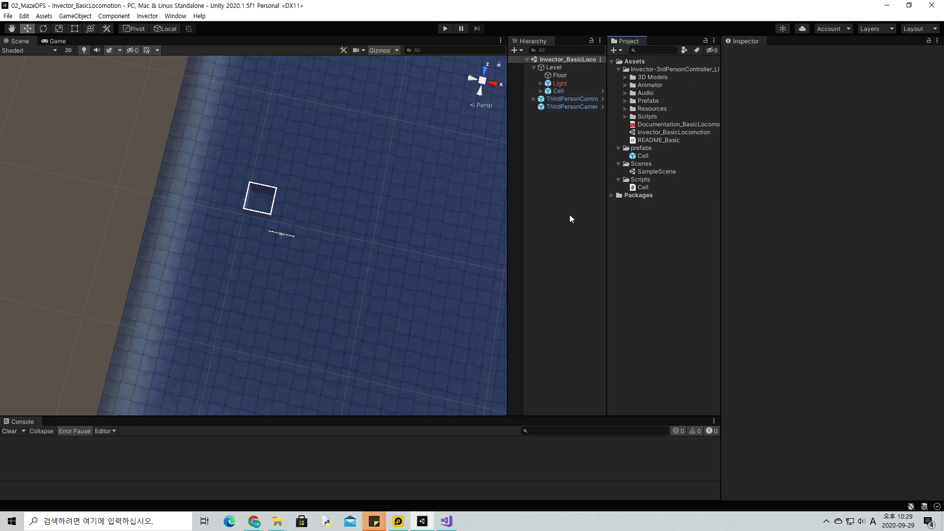